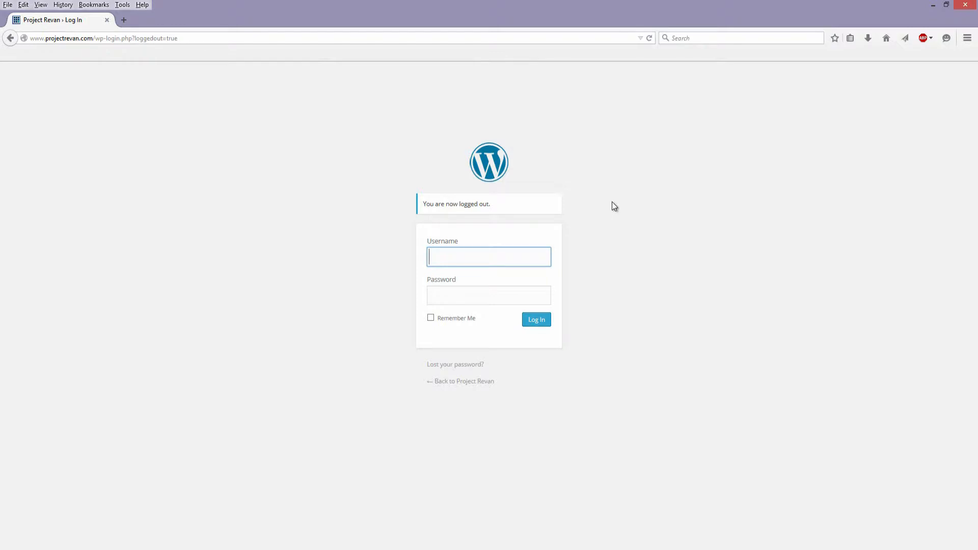
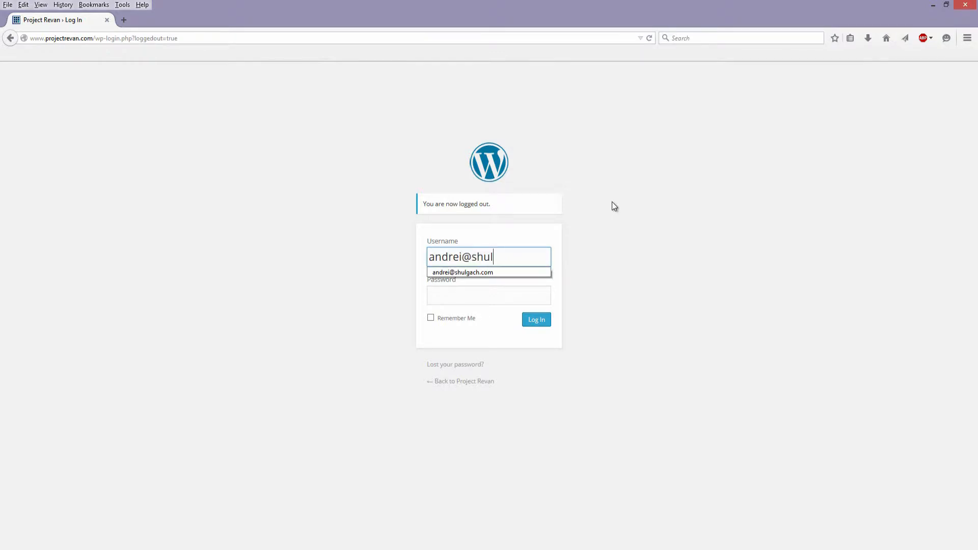
- Log in to the WordPress site with the account's e-mail as username and the account password
key("Tab")
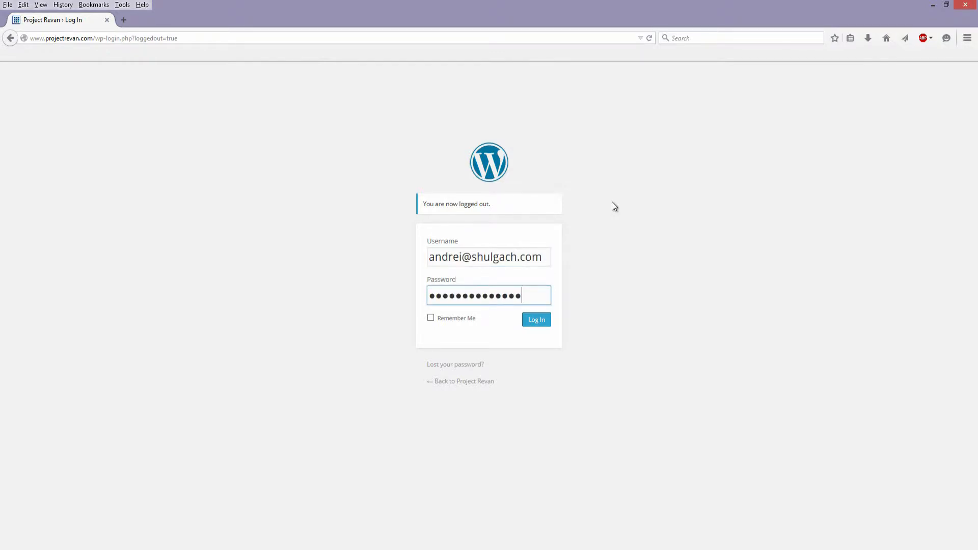
left_click(535, 321)
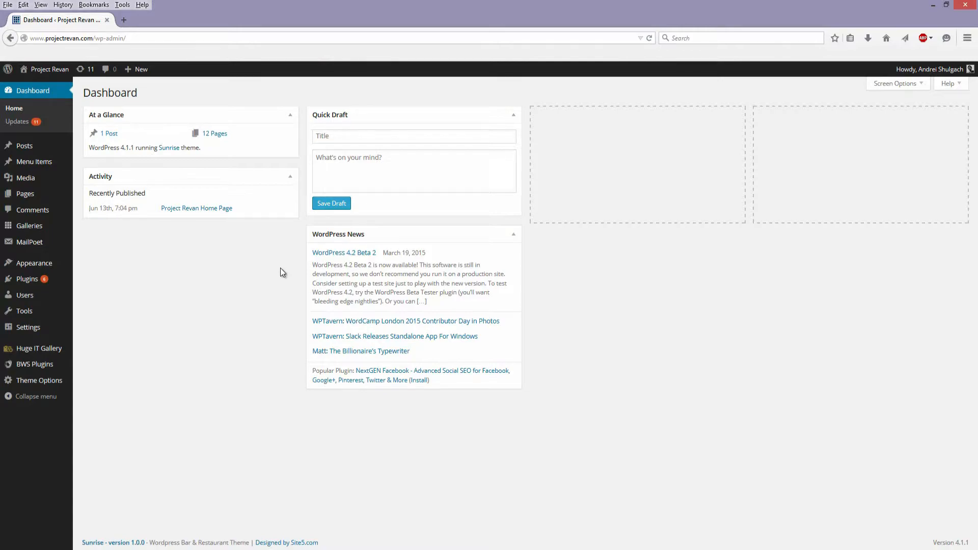
mouse_move(969, 543)
left_mouse_down()
mouse_move(954, 543)
mouse_move(968, 542)
left_mouse_up()
left_click(948, 549)
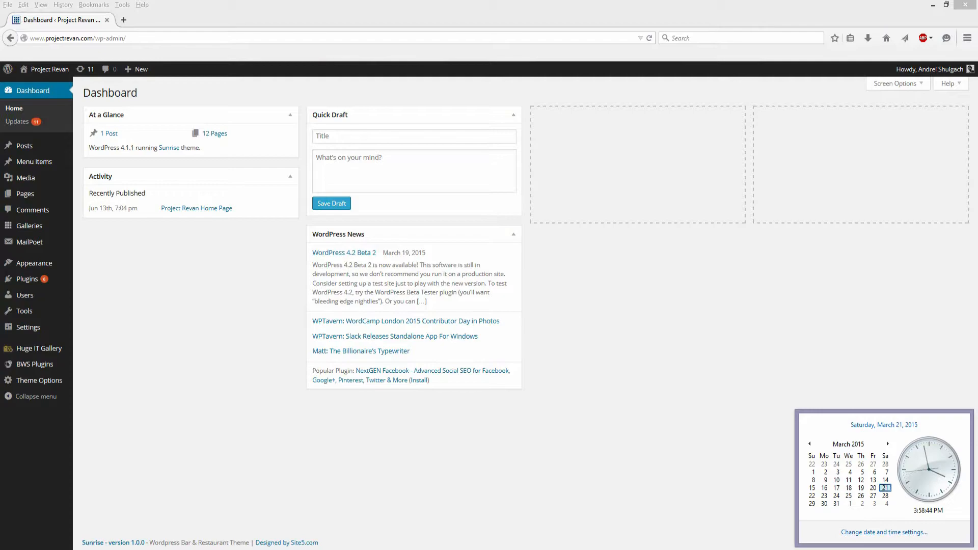
left_click(948, 549)
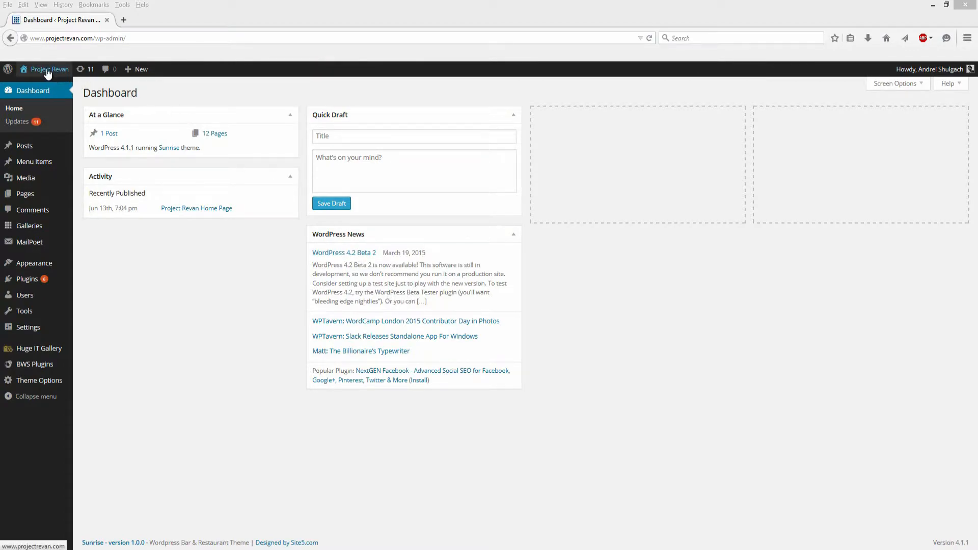
- Visit the live Project Revan site from the dashboard and look through the home page down to the latest character poster
mouse_move(41, 71)
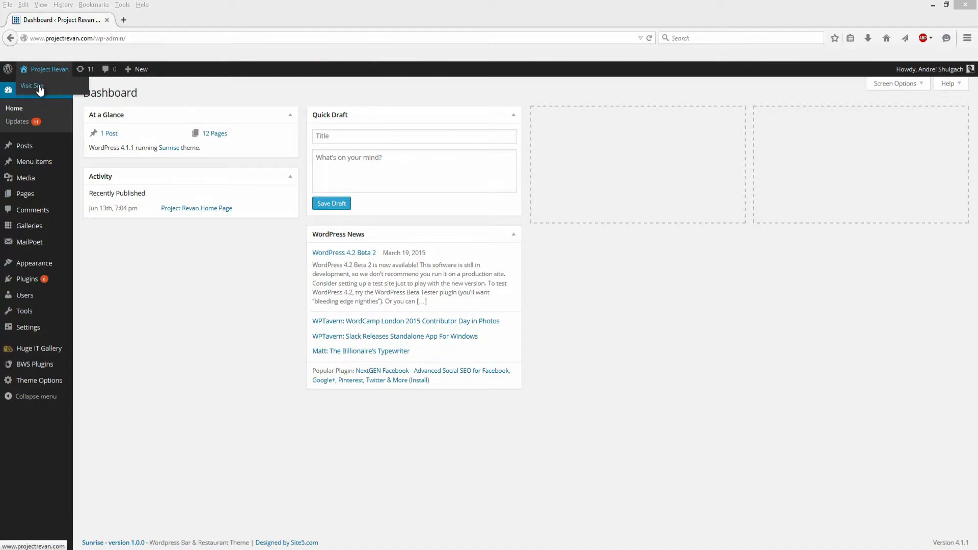
left_click(40, 87)
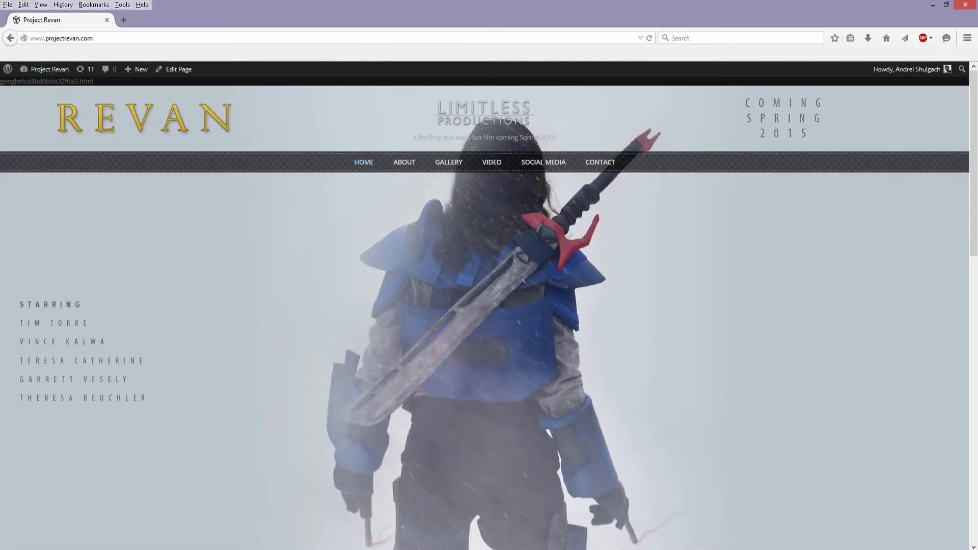
left_click_drag(973, 165, 655, 96)
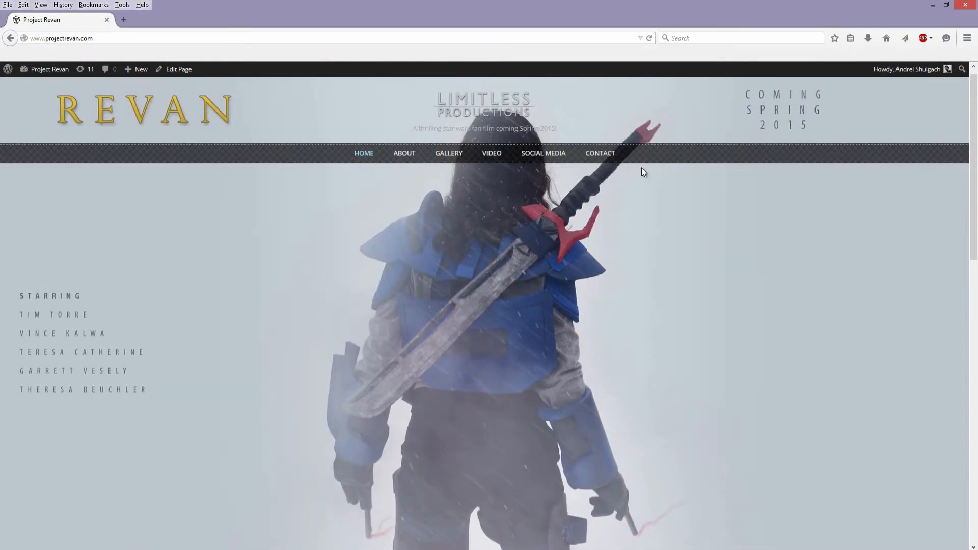
left_click_drag(973, 240, 975, 430)
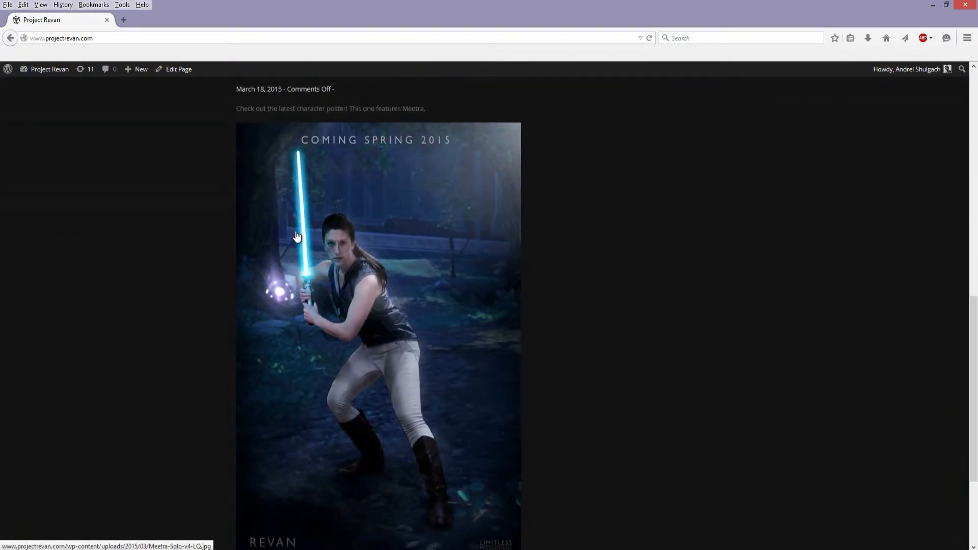
scroll(624, 359, "down", 2)
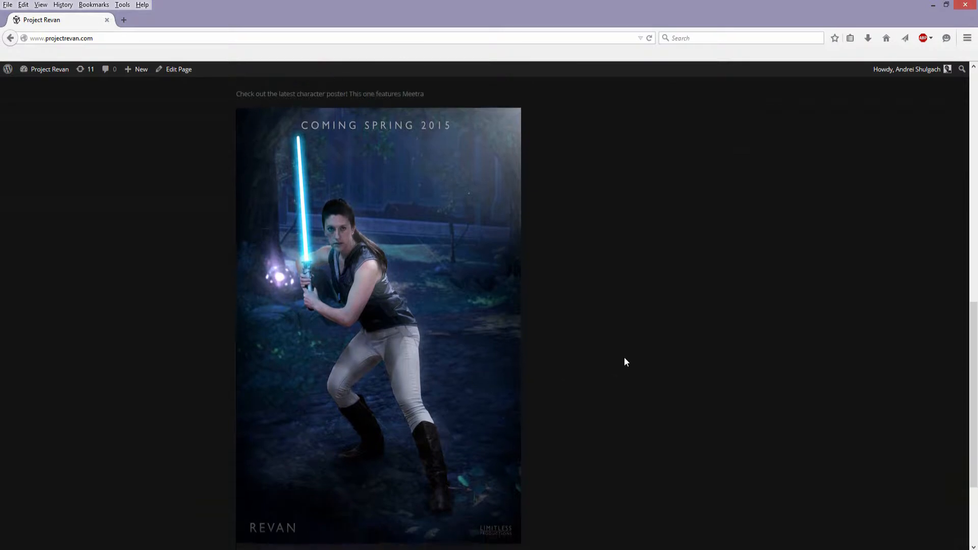
scroll(660, 377, "up", 1)
scroll(656, 381, "up", 15)
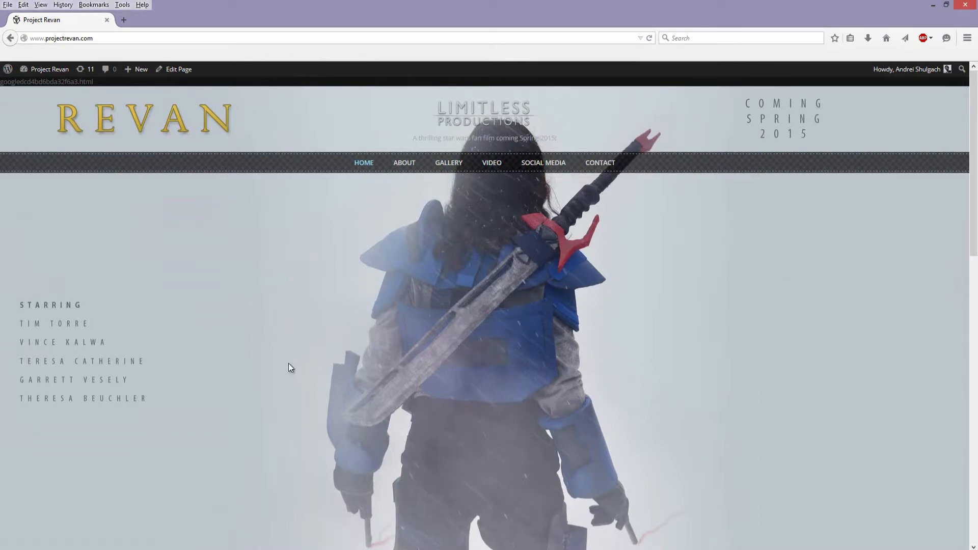
- Examine the home page's header, navigation menu and Latest News section
scroll(679, 362, "down", 2)
scroll(499, 245, "up", 2)
scroll(316, 171, "down", 2)
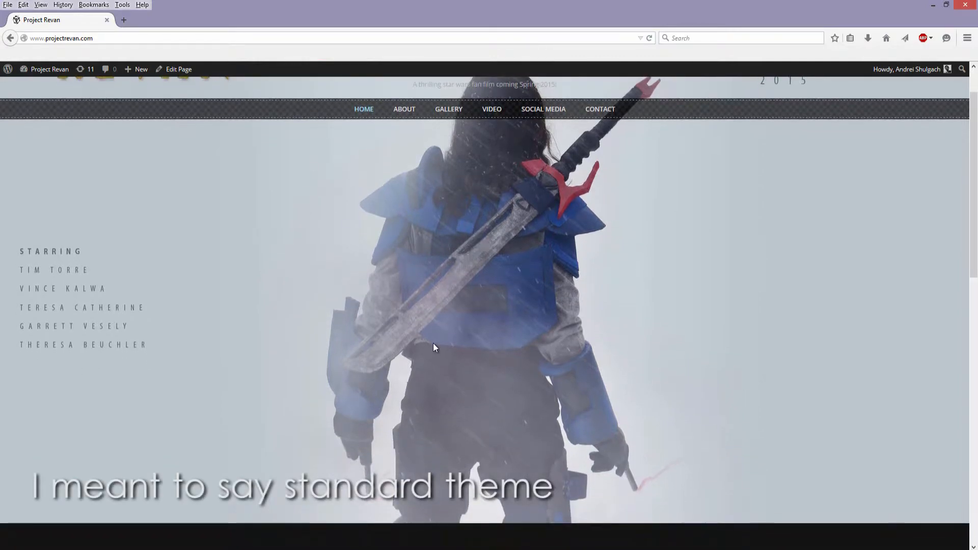
scroll(384, 331, "down", 2)
scroll(383, 319, "up", 4)
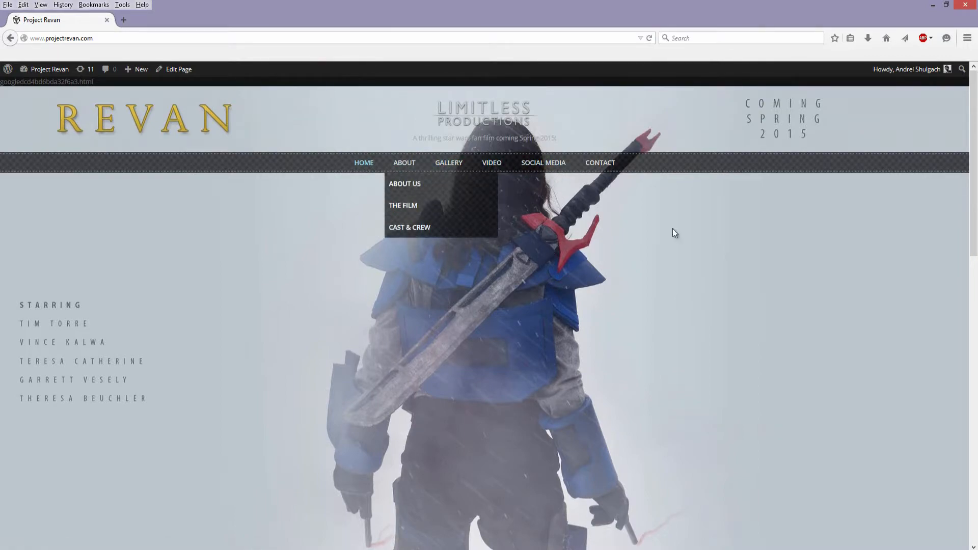
scroll(561, 204, "down", 1)
scroll(485, 163, "up", 1)
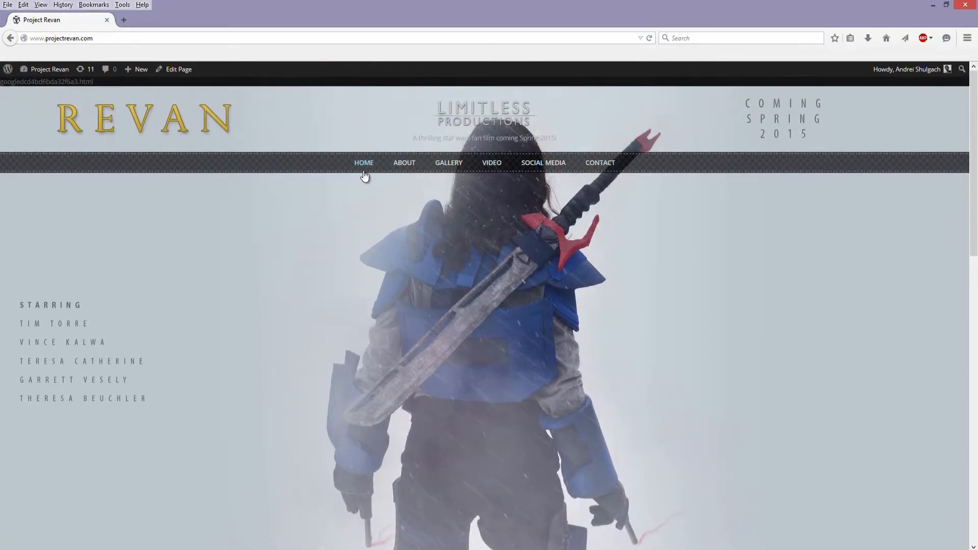
scroll(372, 335, "down", 5)
scroll(371, 336, "down", 3)
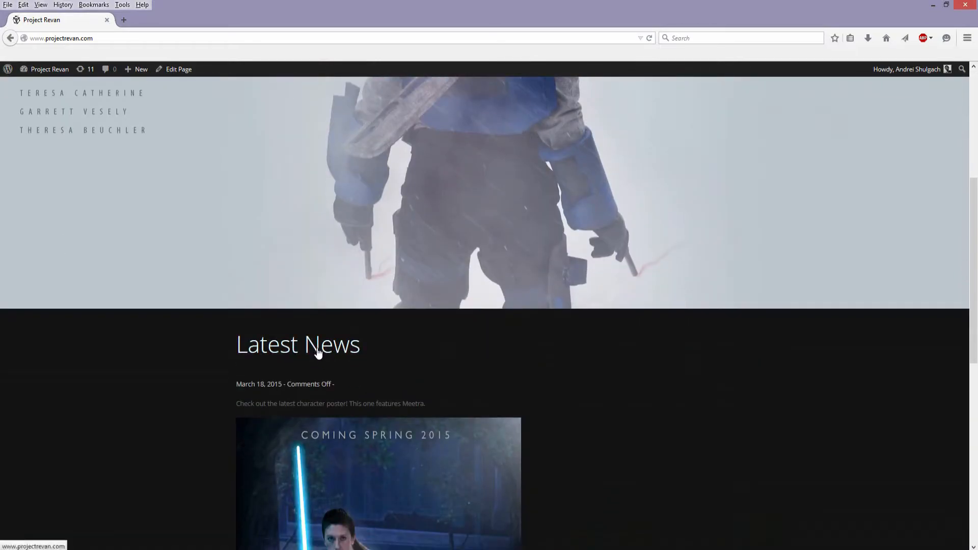
scroll(383, 262, "up", 8)
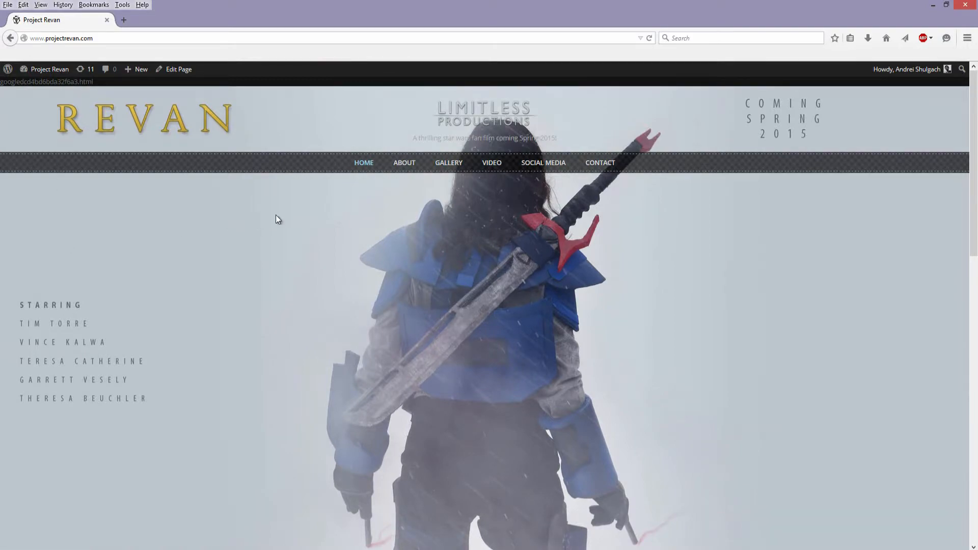
- Open The Film page under About and review its credits, picture and description
mouse_move(406, 167)
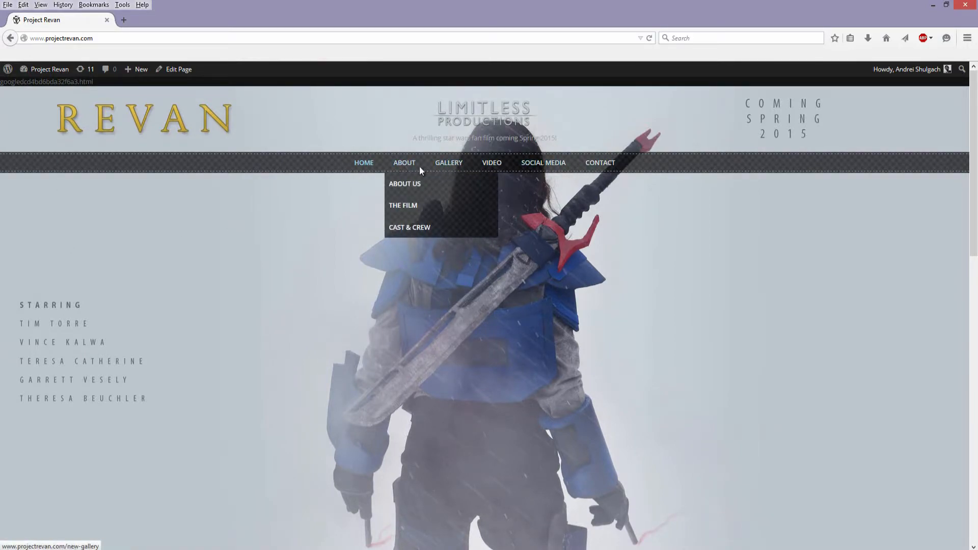
left_click(419, 213)
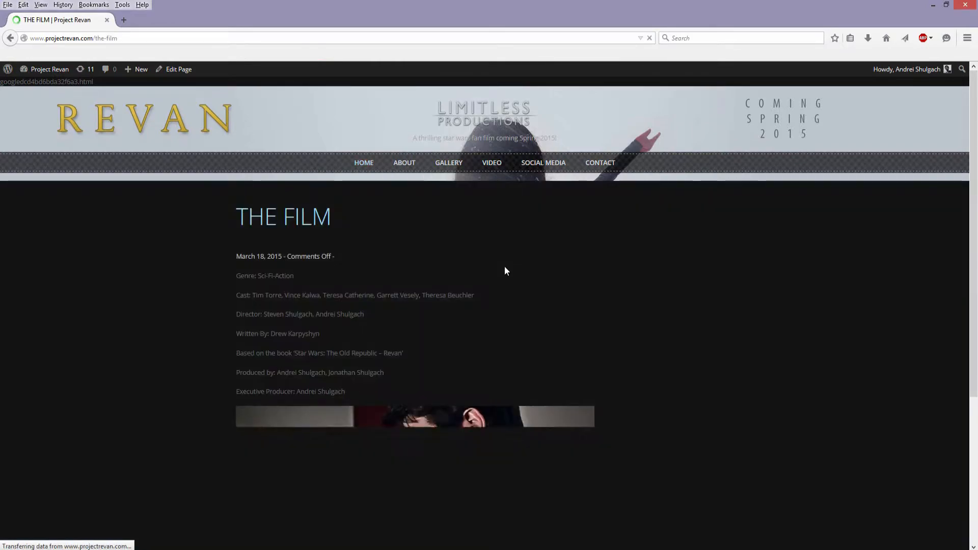
scroll(508, 314, "down", 4)
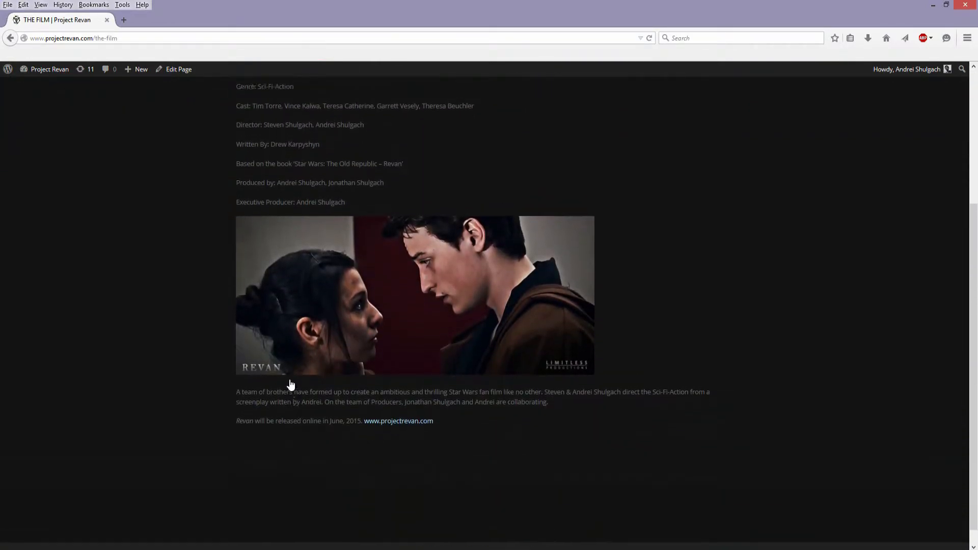
scroll(291, 385, "up", 4)
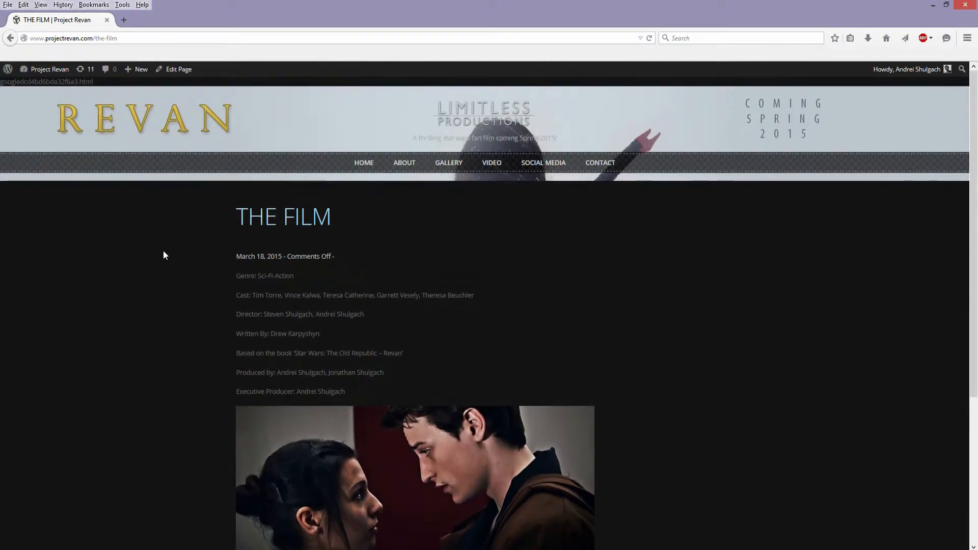
scroll(515, 280, "down", 4)
scroll(483, 448, "up", 4)
- Open the gallery's Posters and Promotion page and look over the movie posters
mouse_move(457, 172)
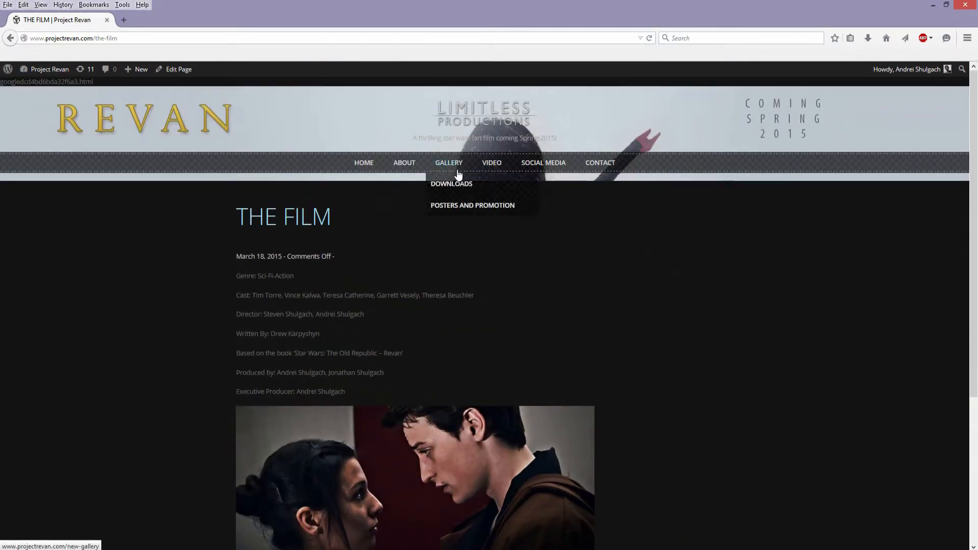
left_click(478, 206)
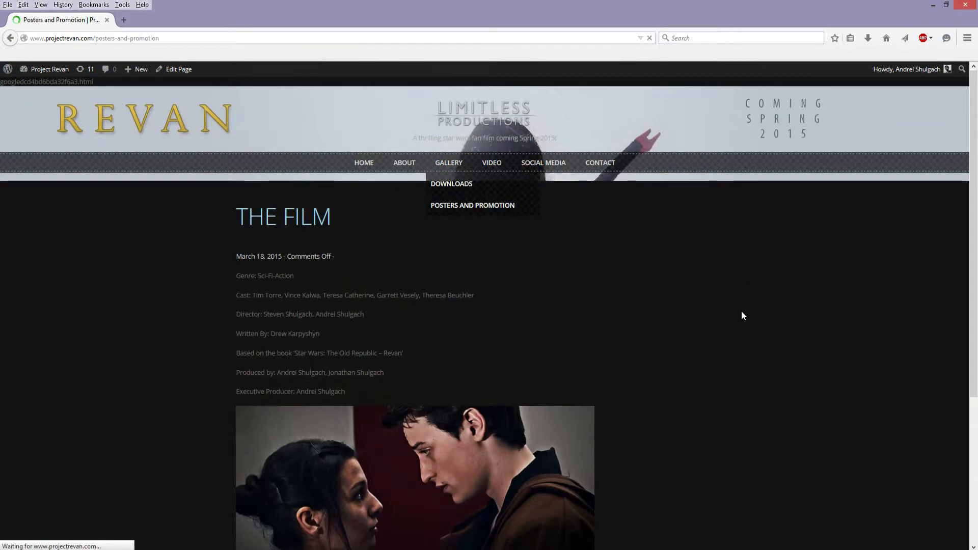
scroll(627, 284, "down", 1)
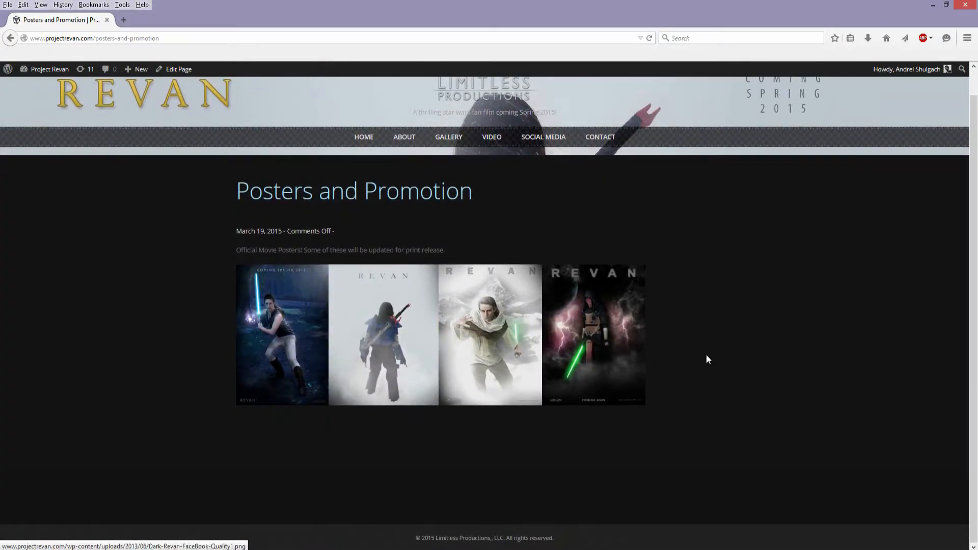
- Open the site's Video section, pause the featured webisode and look over the ProjectRevan YouTube channel's uploads
left_click(493, 142)
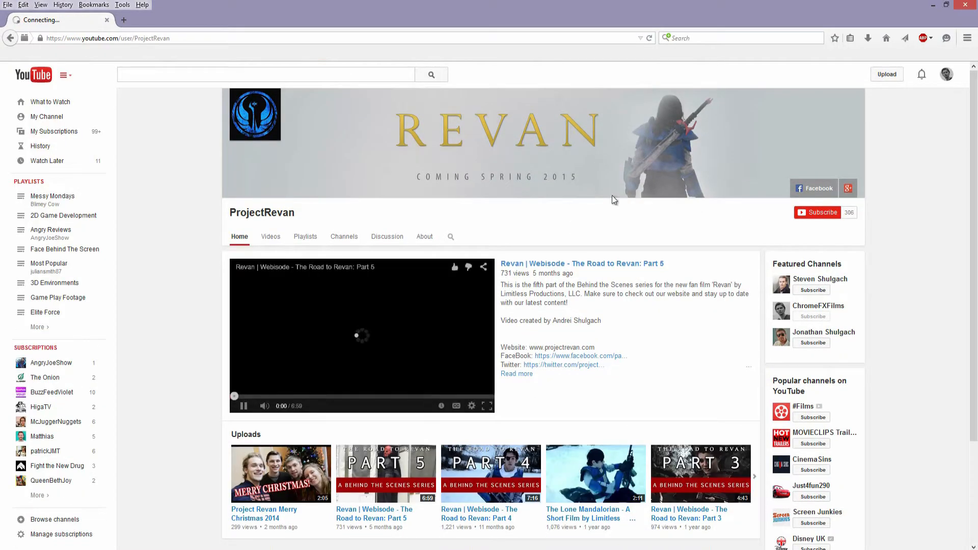
left_click(469, 324)
scroll(710, 332, "down", 3)
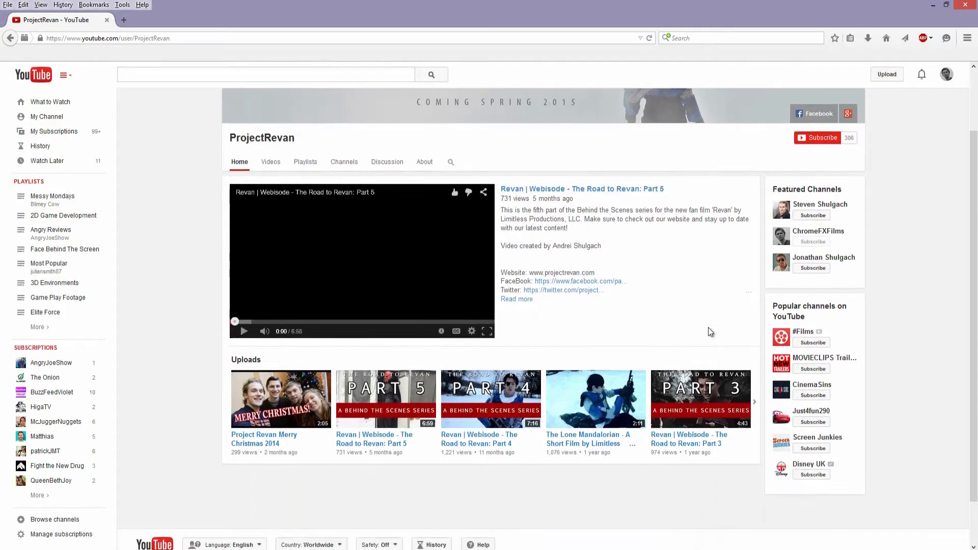
scroll(662, 251, "up", 5)
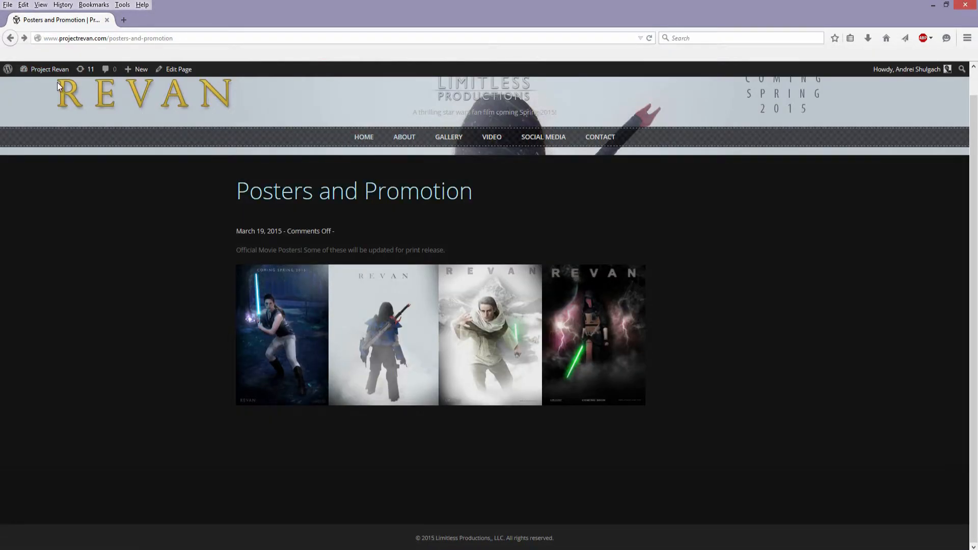
- Return to the site's WordPress dashboard and start a new post
mouse_move(46, 79)
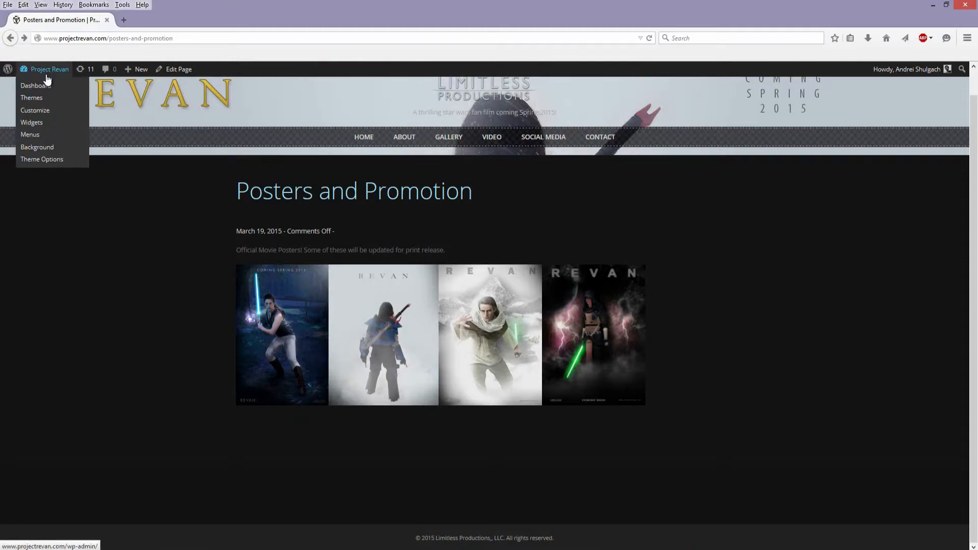
left_click(47, 89)
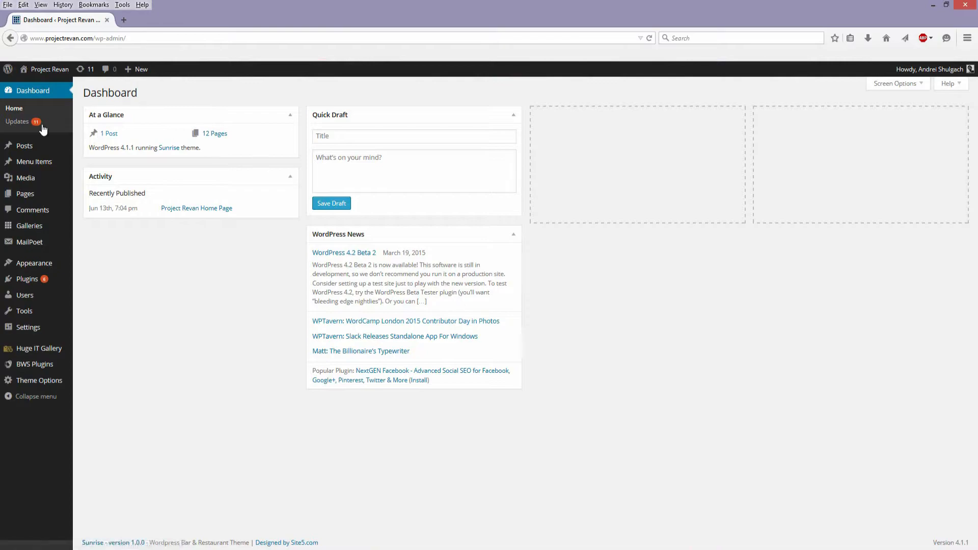
mouse_move(25, 152)
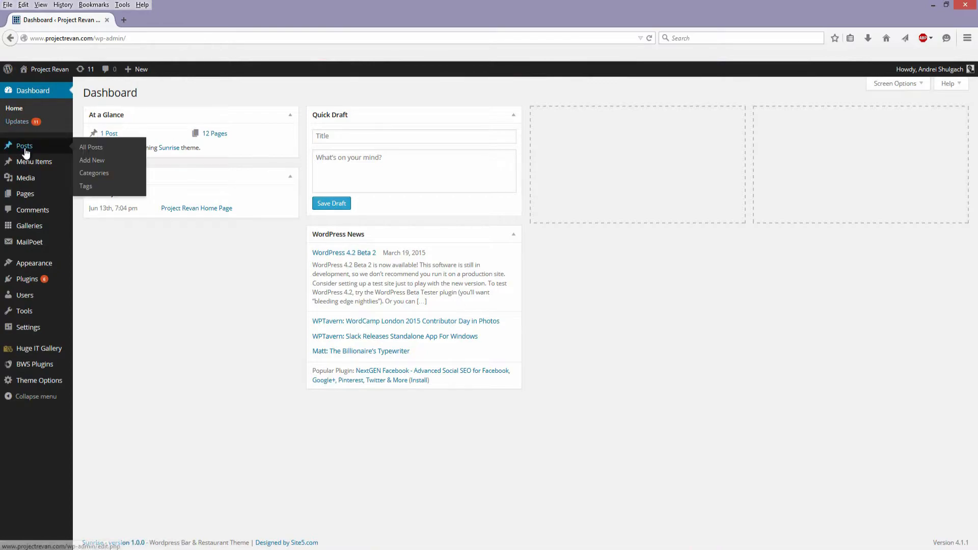
left_click(97, 160)
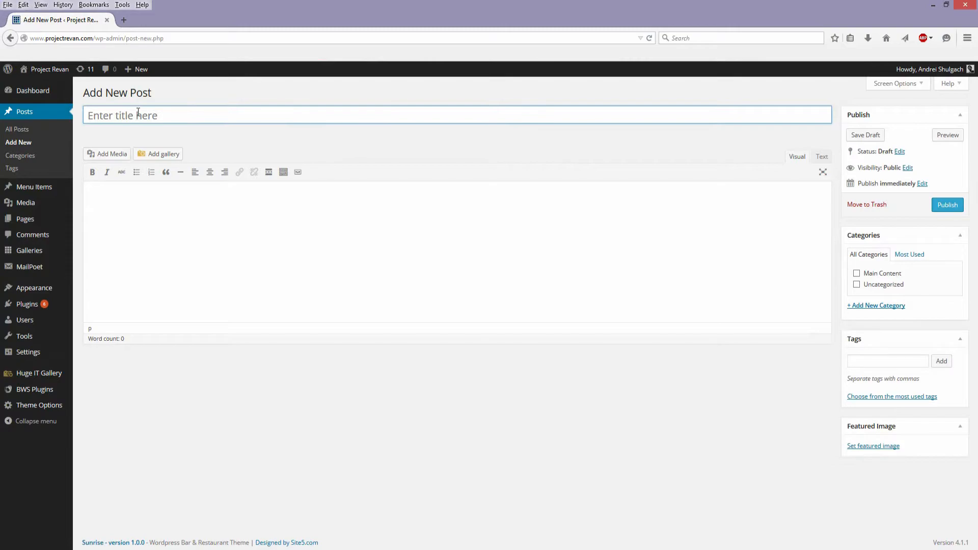
- Title the post "My First Blog Post" and write "Hi everyone! Welcome to my site!" as its body
type("My First Blog OPo")
key("BackSpace")
key("BackSpace")
key("BackSpace")
type("Post")
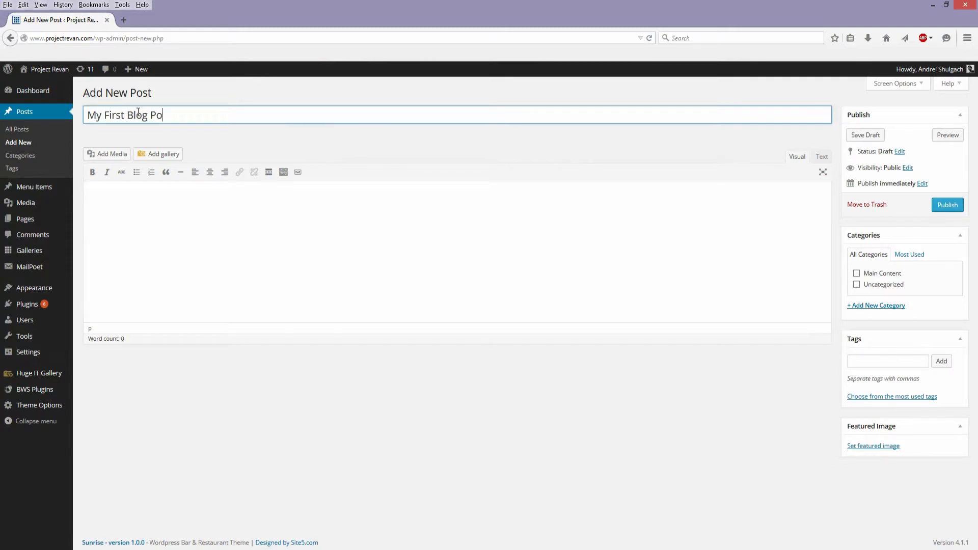
key("Tab")
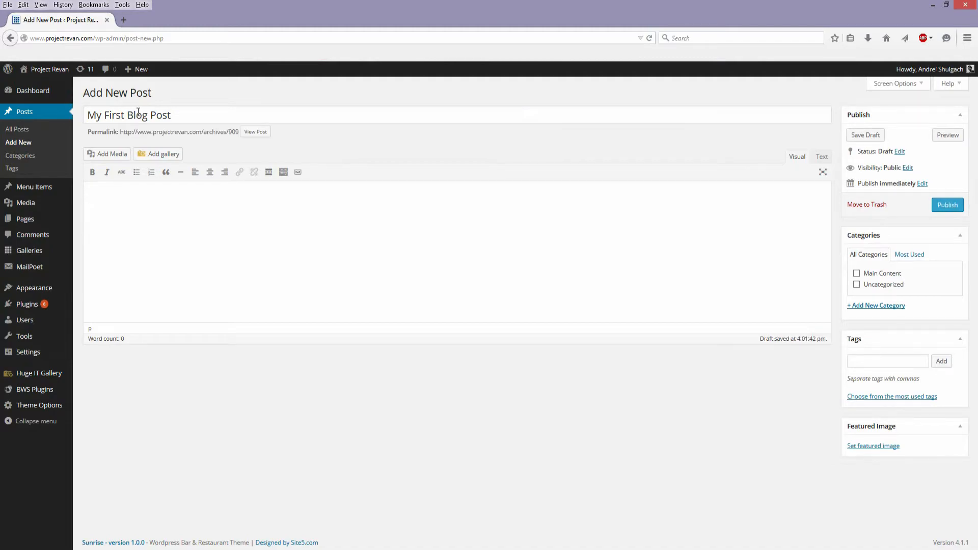
type("Hi everyone! Welcome to my site!")
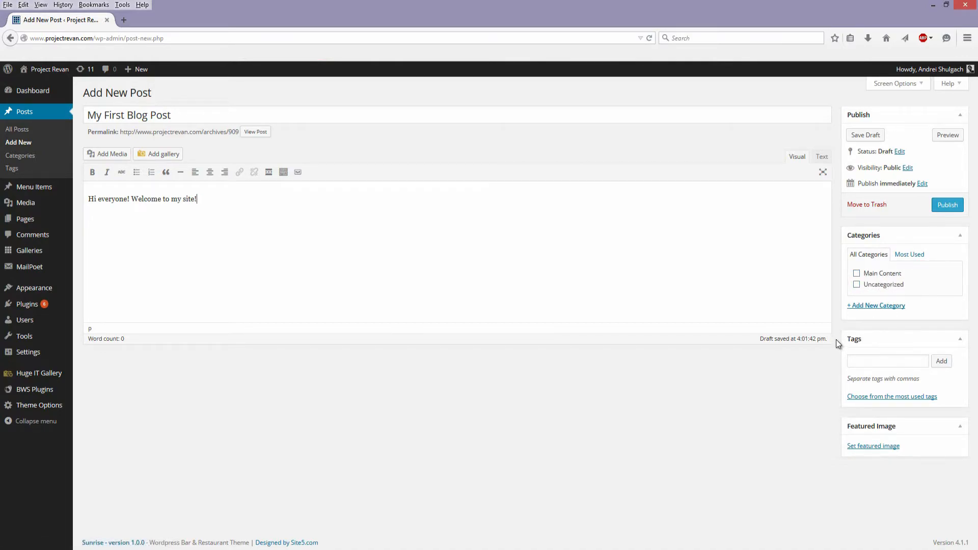
- Inspect the post's tags field and its content in the Text editor, and return to the Visual editor
left_click(896, 361)
left_click(820, 158)
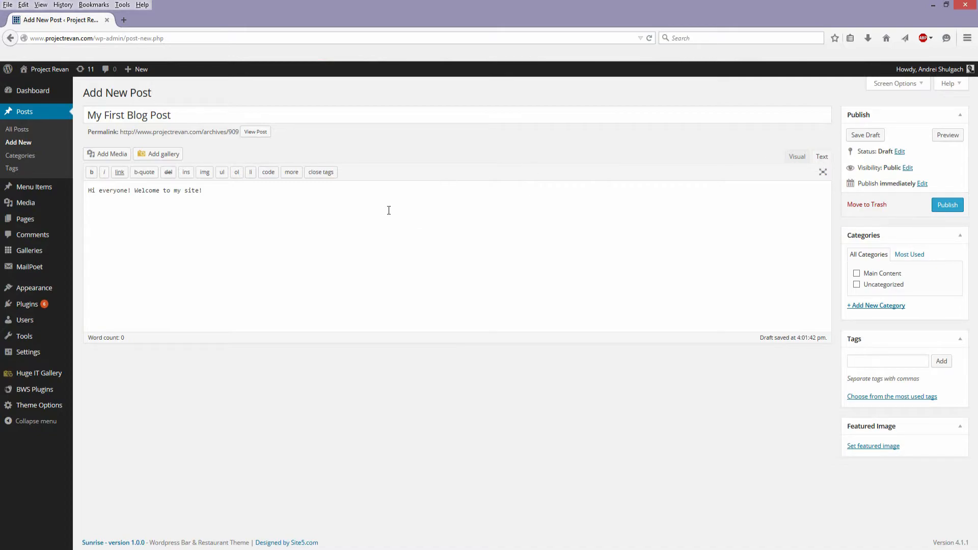
left_click(802, 159)
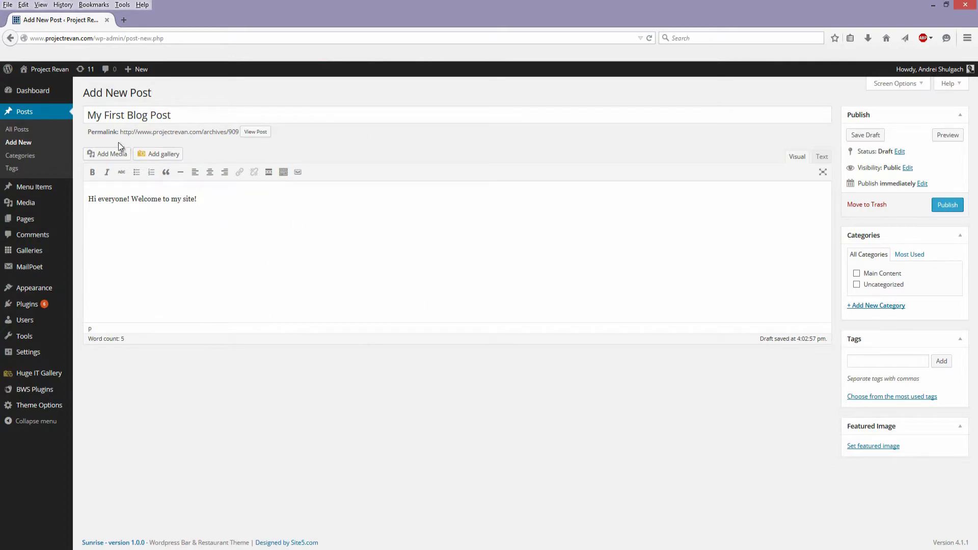
- Cancel leaving the post editor for the Media Library, and move the "My First Blog Post" draft to the trash
mouse_move(26, 190)
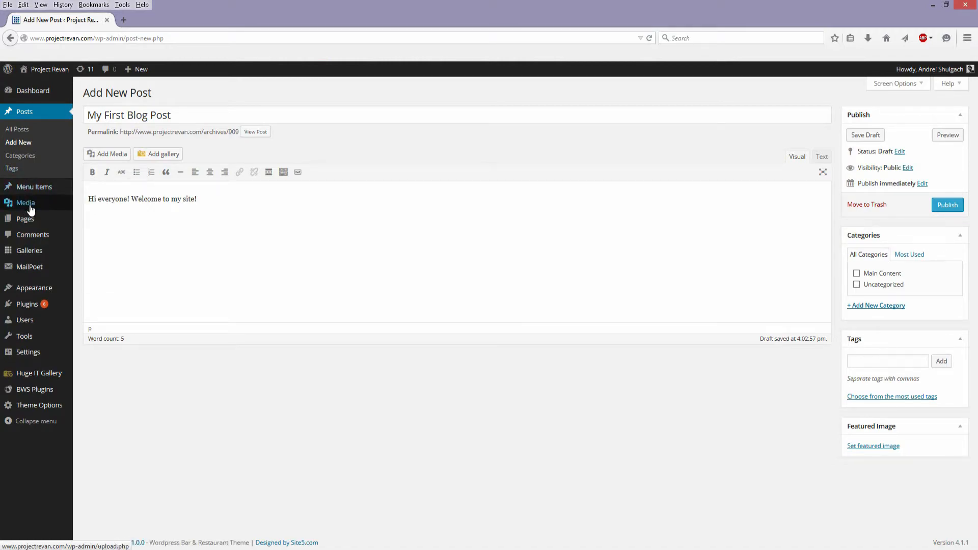
mouse_move(48, 205)
left_click(93, 205)
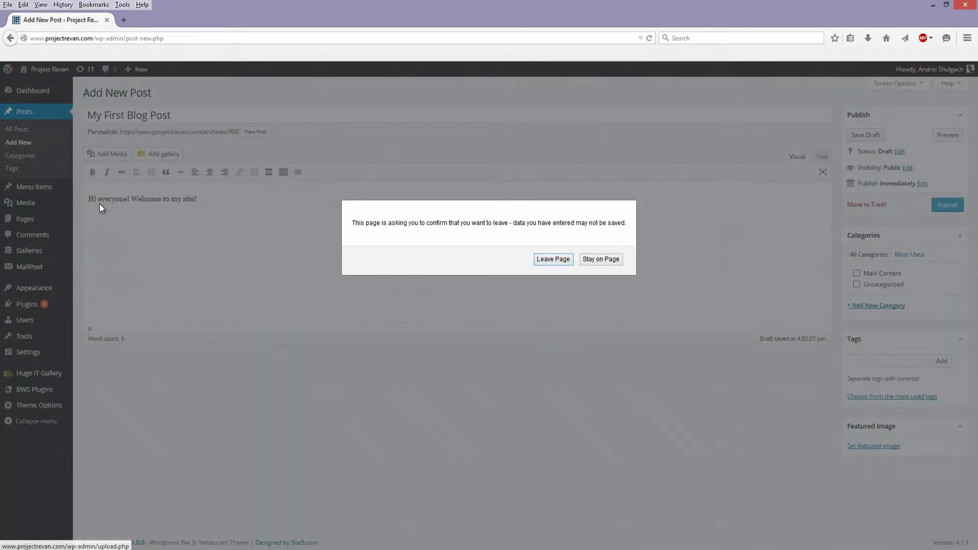
left_click(616, 264)
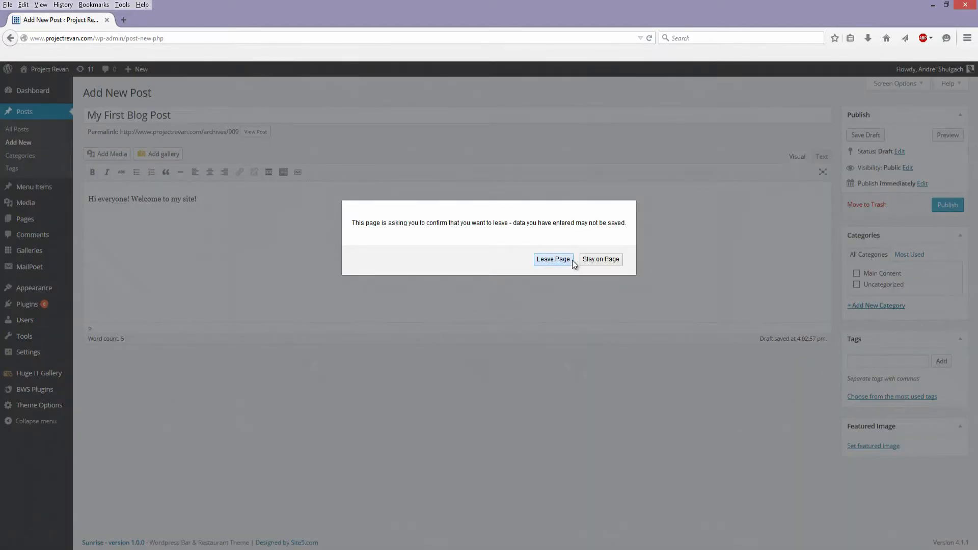
left_click(571, 259)
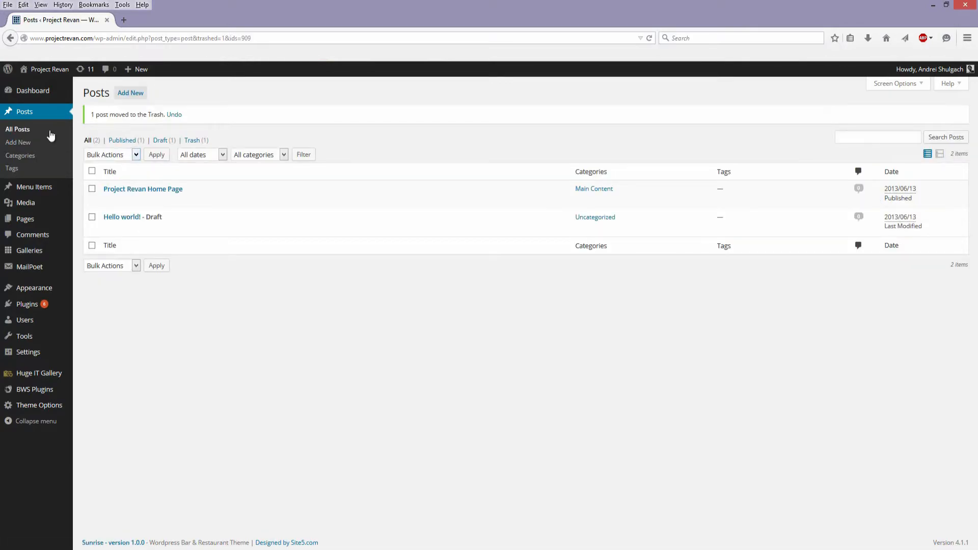
- Open the Media Library, look through its uploaded files and show the area for uploading new ones
mouse_move(23, 207)
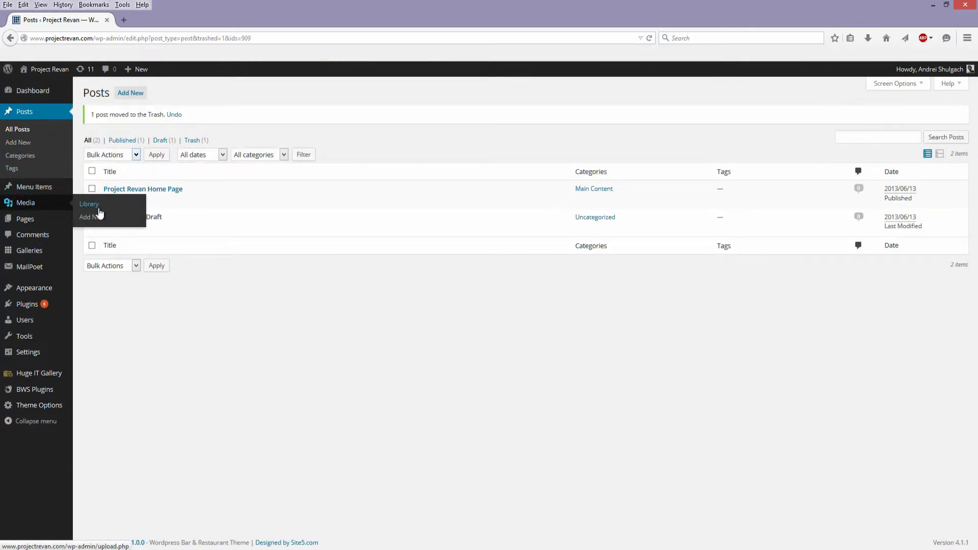
left_click(91, 206)
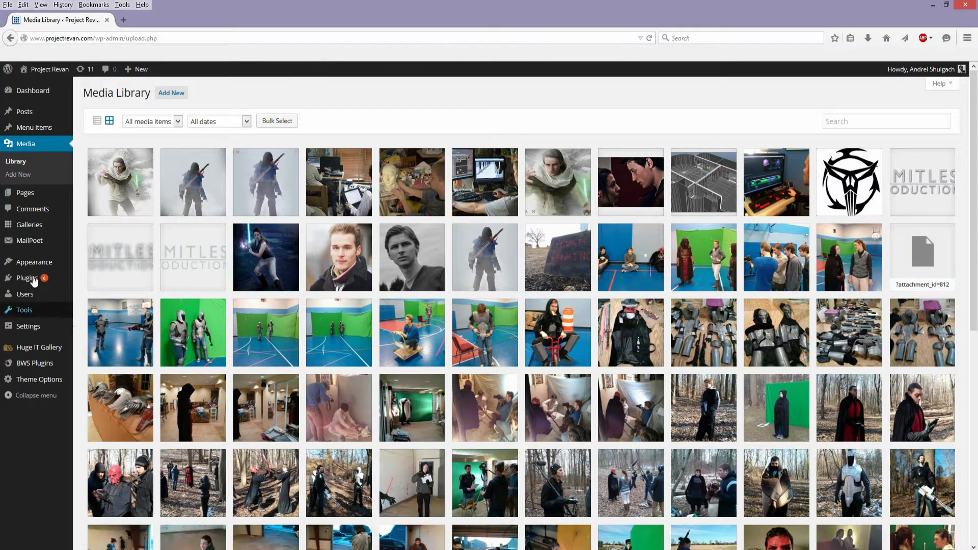
scroll(480, 317, "down", 5)
scroll(480, 318, "down", 3)
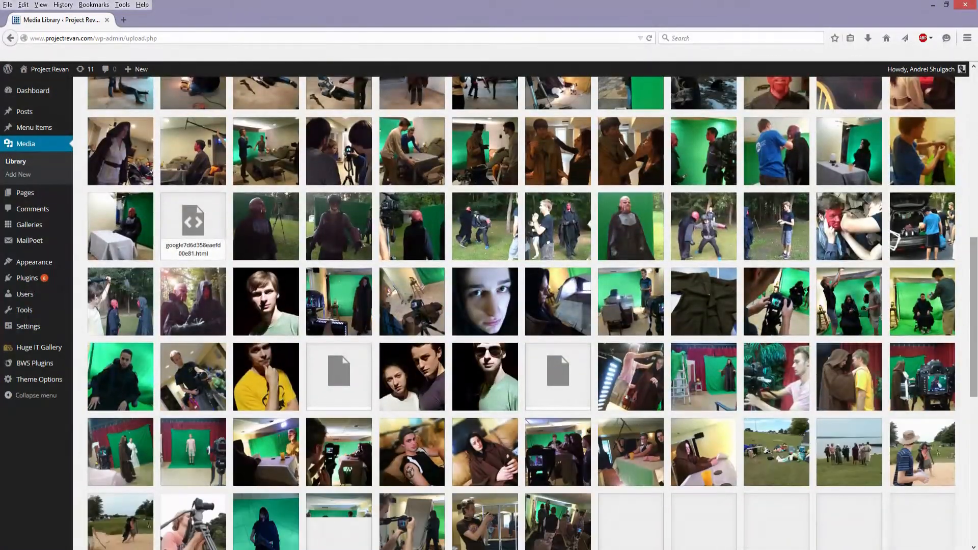
left_click_drag(974, 345, 916, 154)
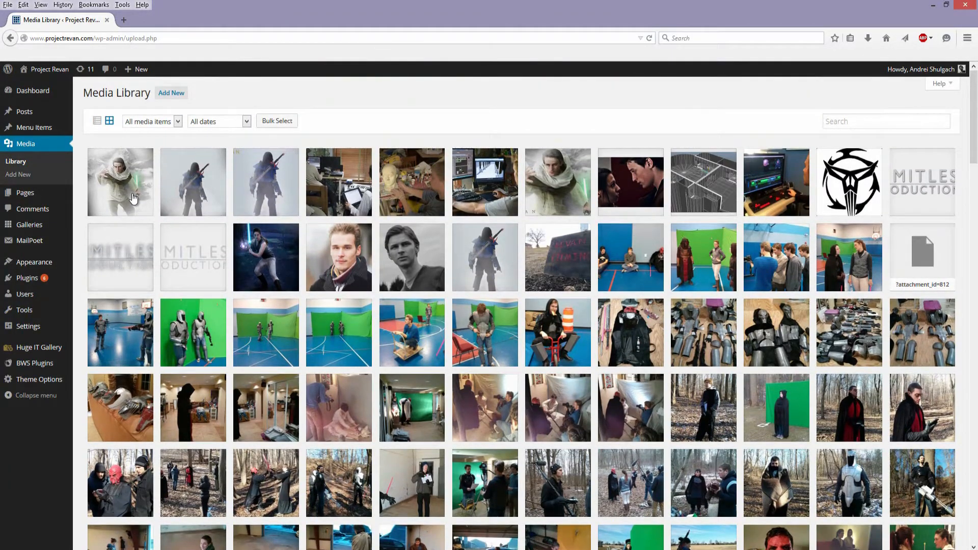
left_click(171, 98)
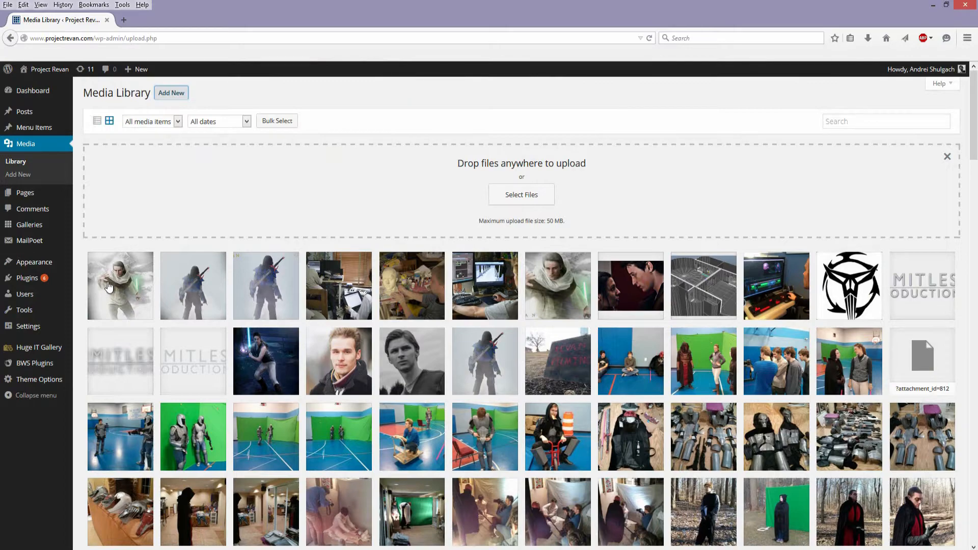
- Inspect the file URL in the attachment details of the first image, Snow Warrior Final LQ, and close the details
left_click(135, 286)
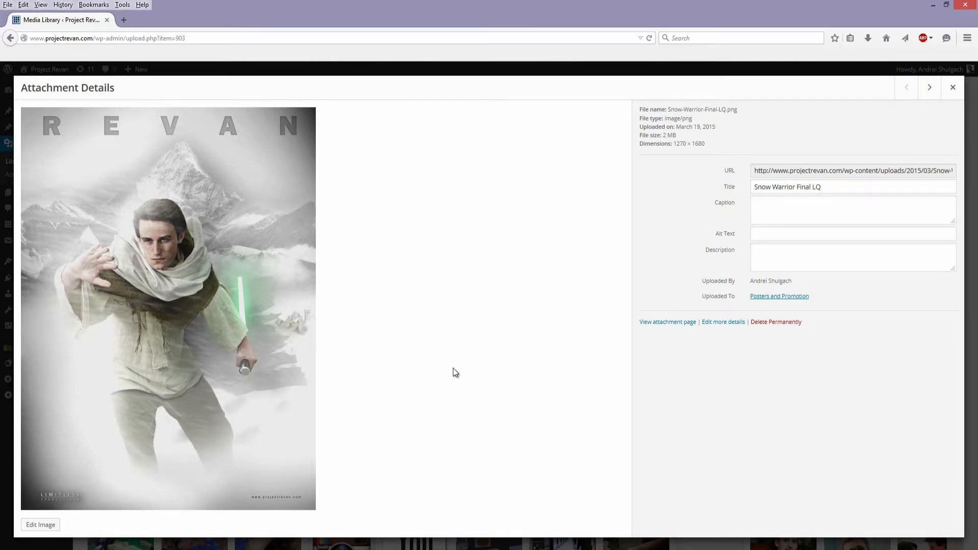
left_click(851, 239)
left_click(788, 170)
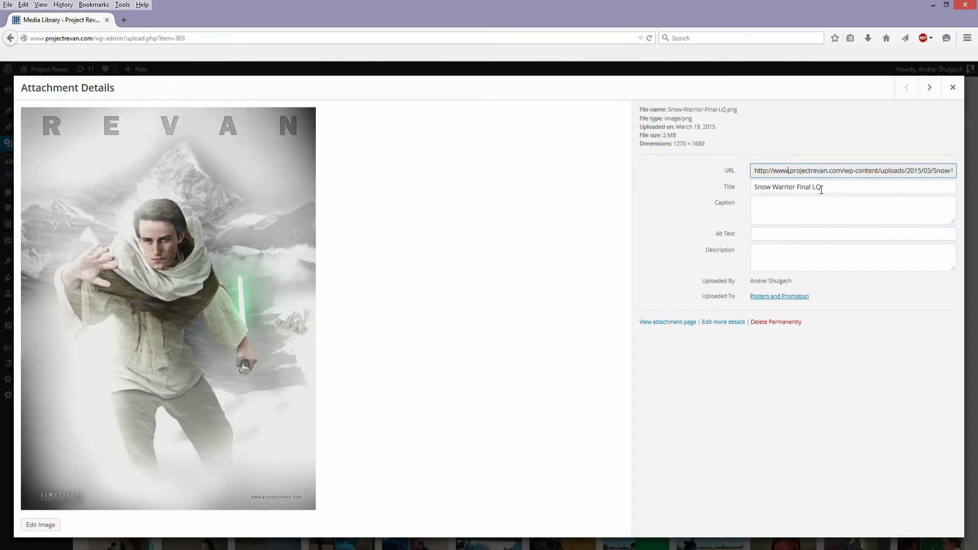
key("ctrl+a")
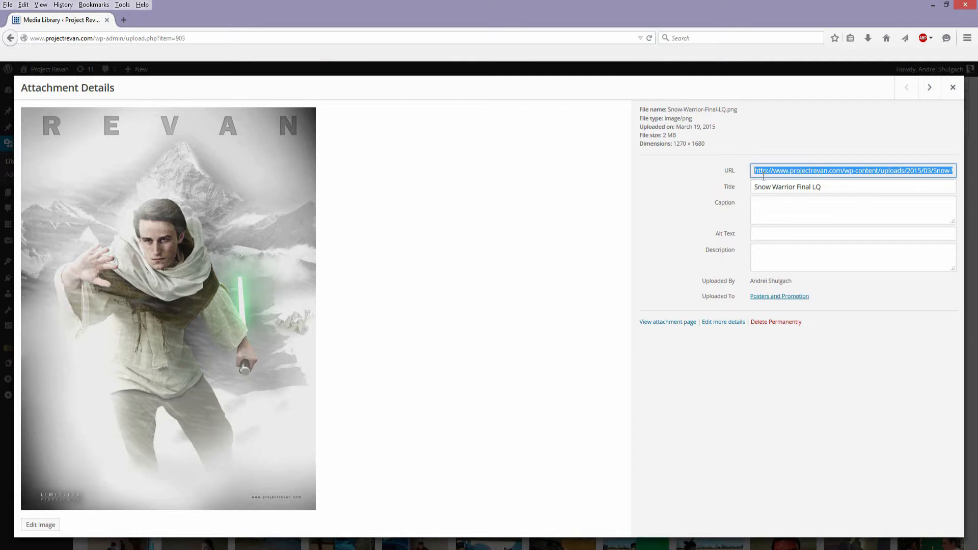
left_click(934, 172)
mouse_move(941, 172)
left_mouse_down()
mouse_move(954, 172)
mouse_move(935, 172)
left_mouse_up()
left_click(931, 171)
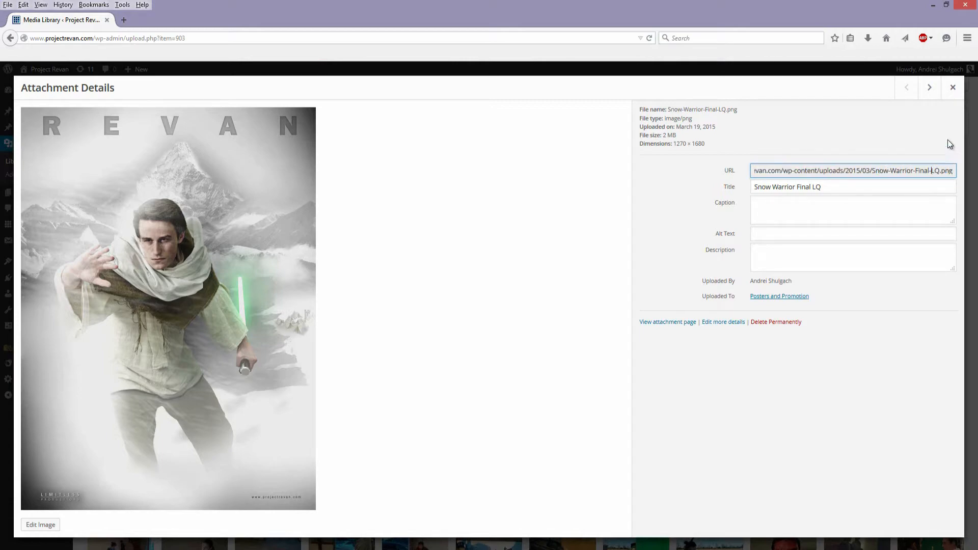
left_click(952, 87)
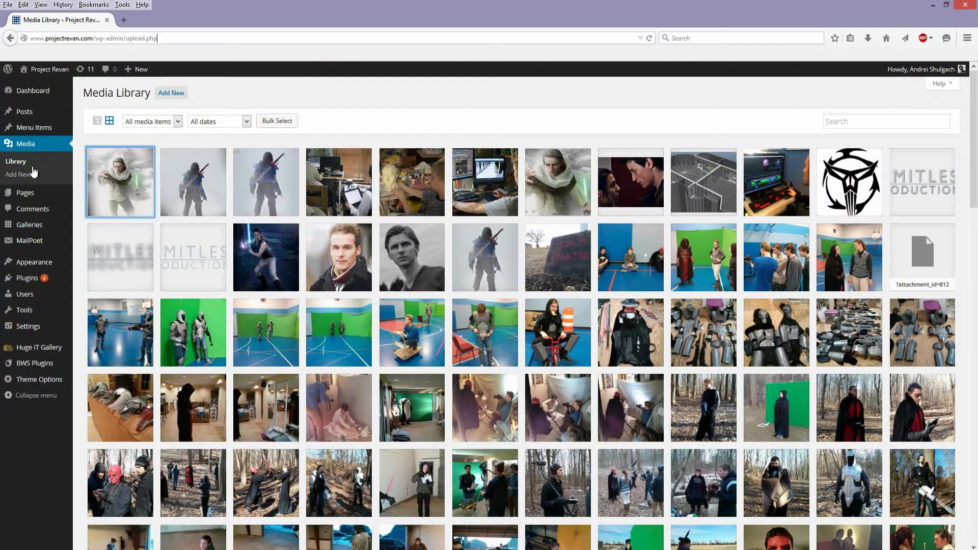
- Open the list of all site pages and look through it, including the Shopping Cart and order page drafts
mouse_move(31, 193)
left_click(98, 193)
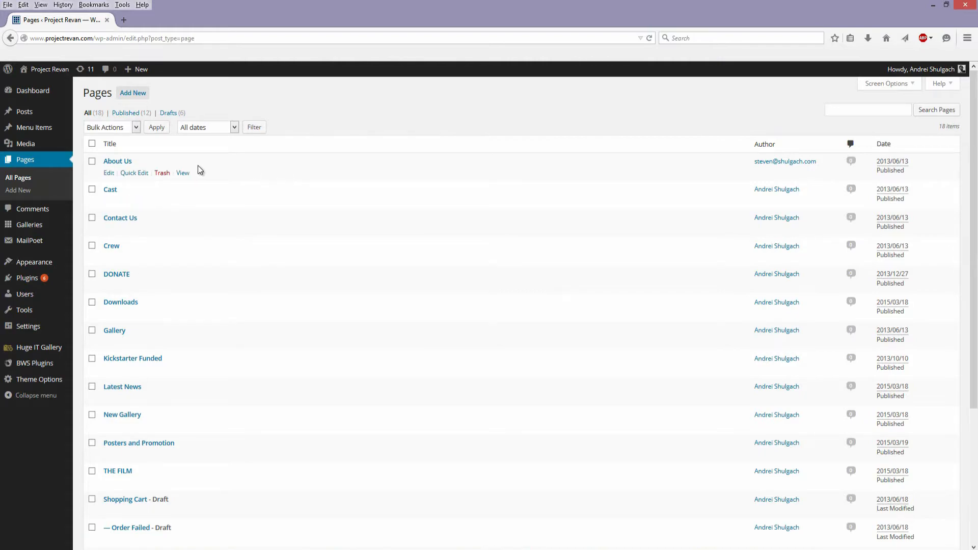
scroll(153, 244, "down", 4)
scroll(168, 408, "down", 2)
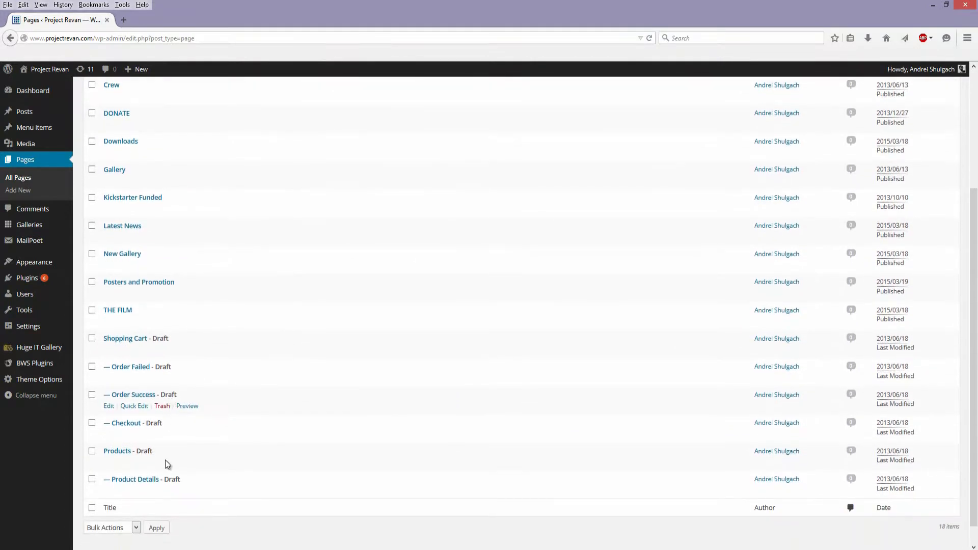
scroll(125, 256, "up", 5)
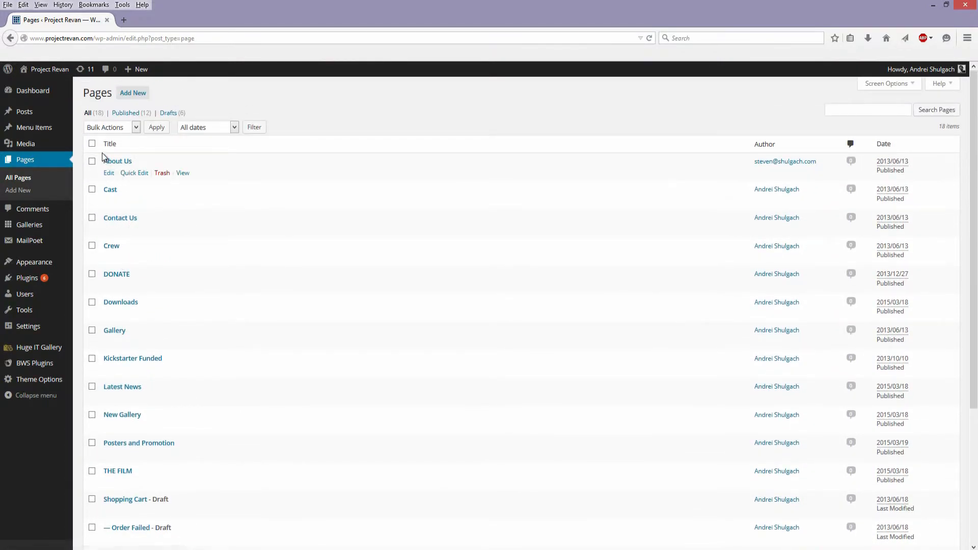
scroll(131, 510, "down", 3)
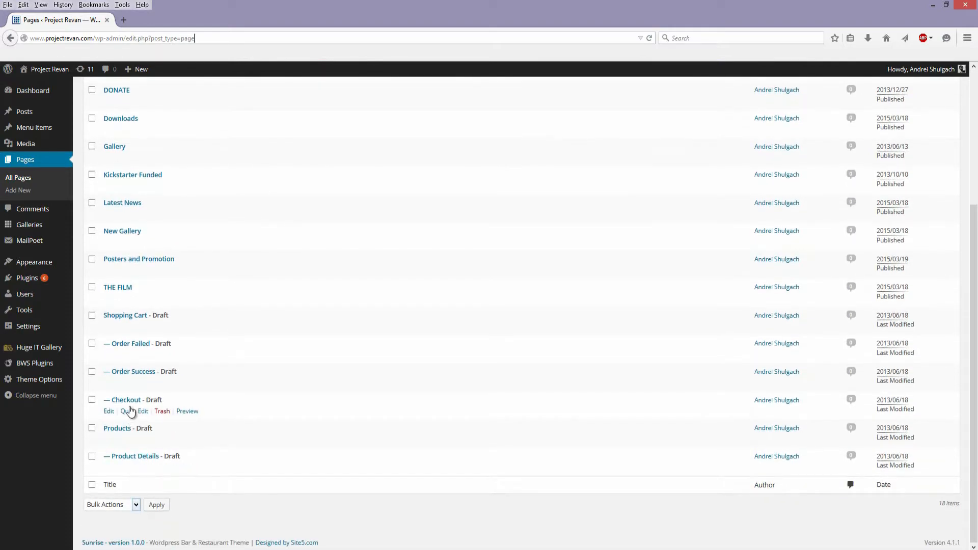
scroll(130, 410, "up", 2)
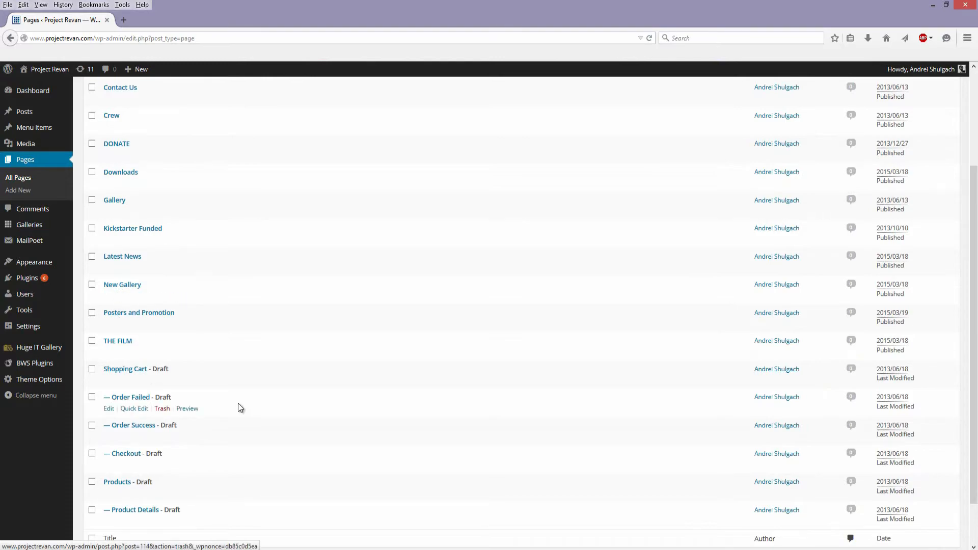
left_click_drag(224, 452, 200, 364)
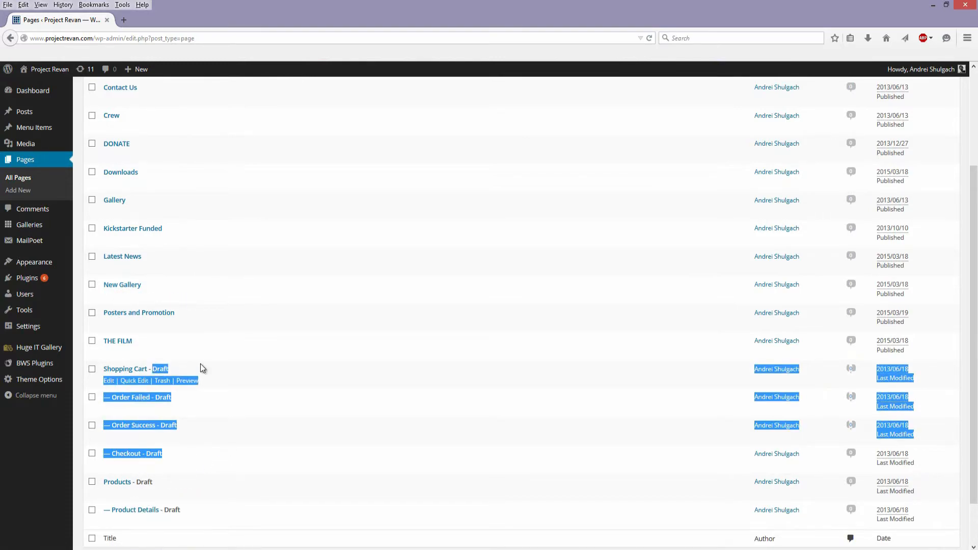
left_click(237, 368)
scroll(237, 369, "up", 1)
scroll(237, 368, "up", 4)
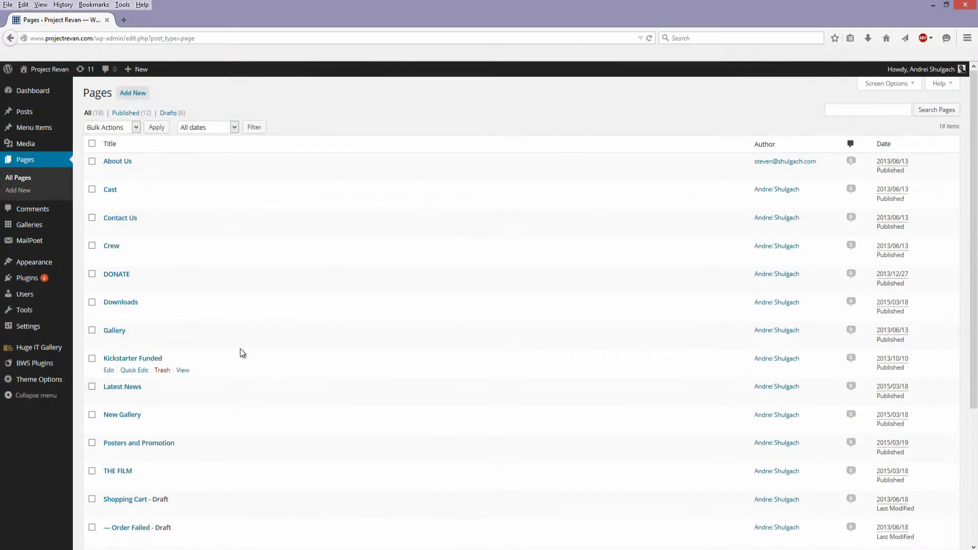
- Start a new page and examine the available parent pages, leaving the parent at (no parent)
left_click(16, 193)
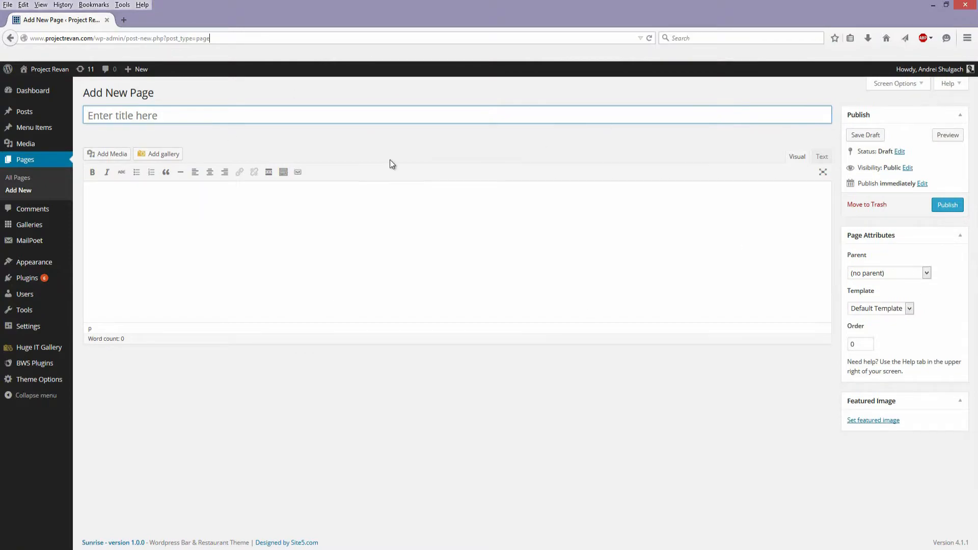
left_click(892, 270)
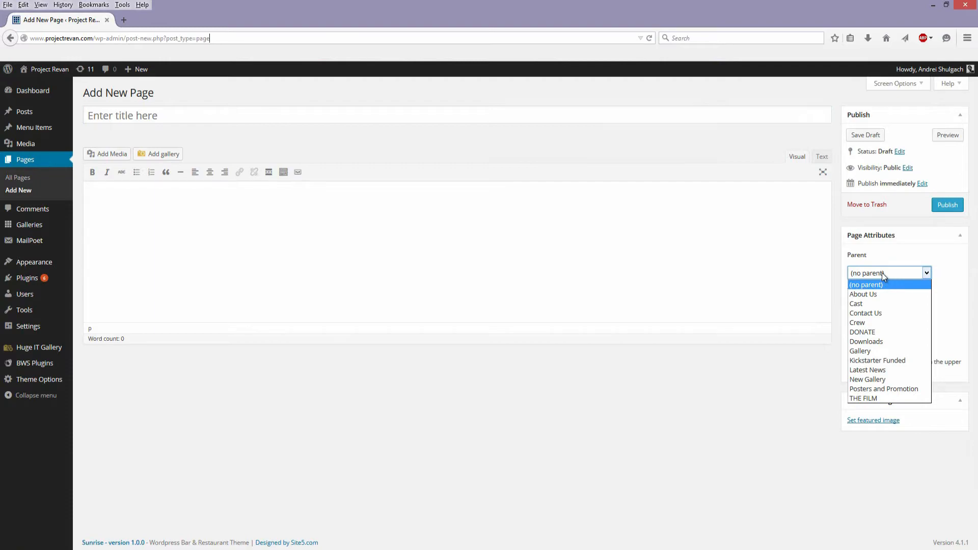
left_click(611, 400)
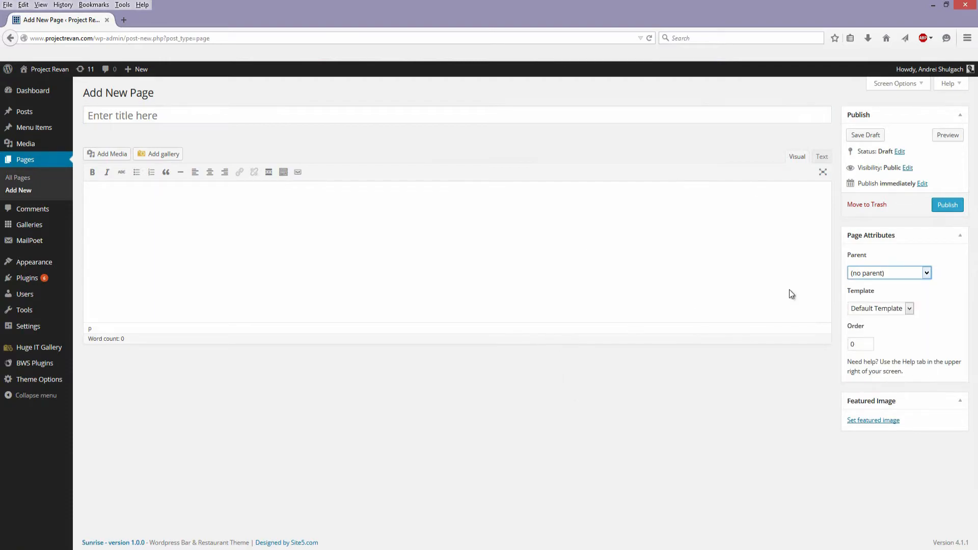
left_click(888, 273)
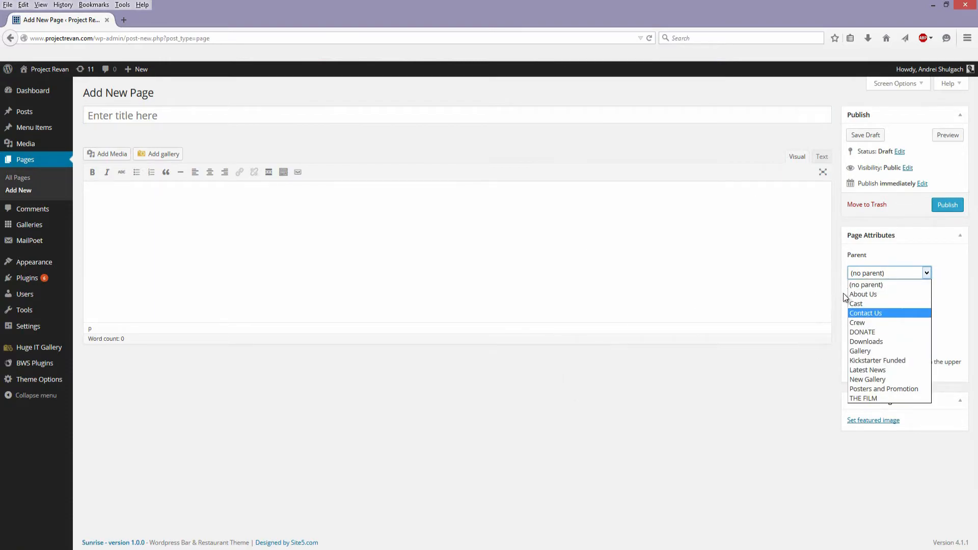
left_click(833, 329)
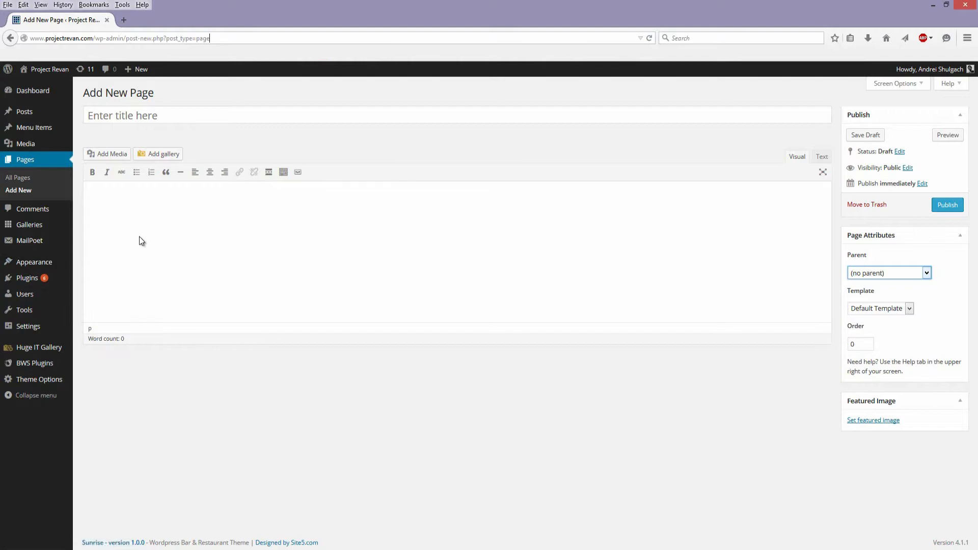
- View the site's Comments screen, and look through the installed themes under Appearance
left_click(29, 214)
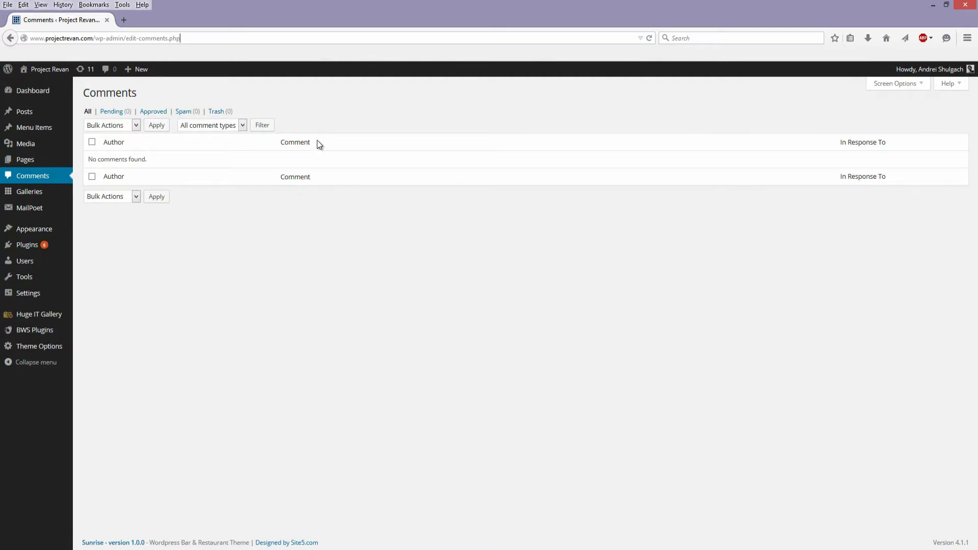
mouse_move(34, 196)
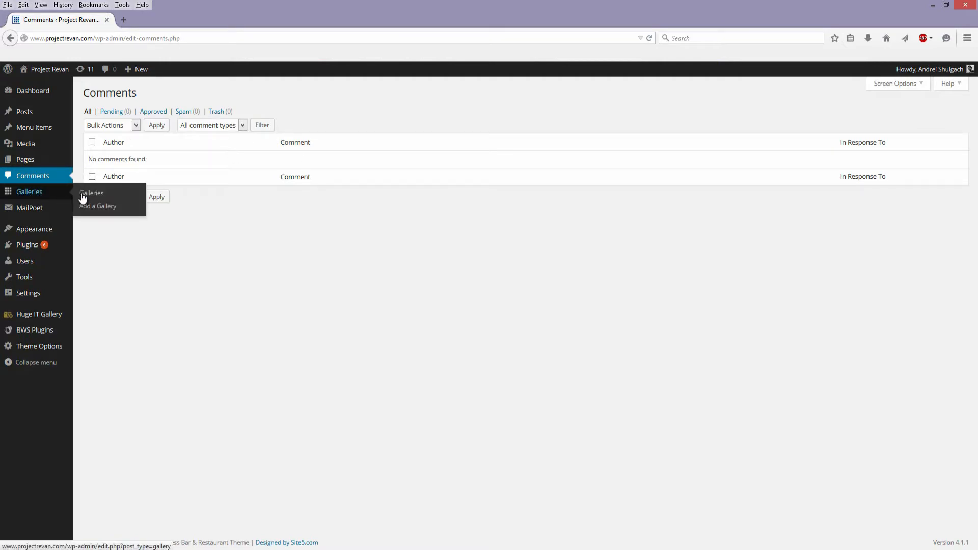
mouse_move(33, 217)
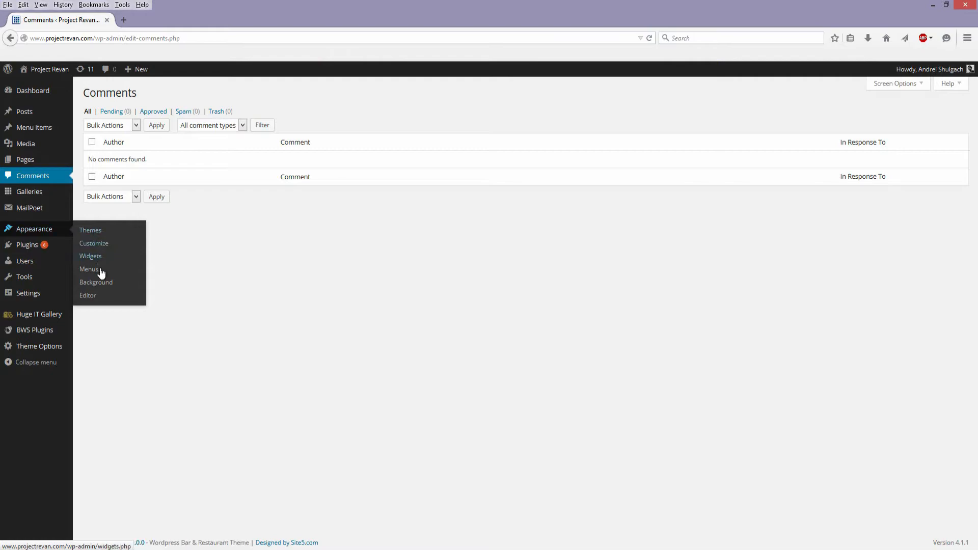
left_click(96, 232)
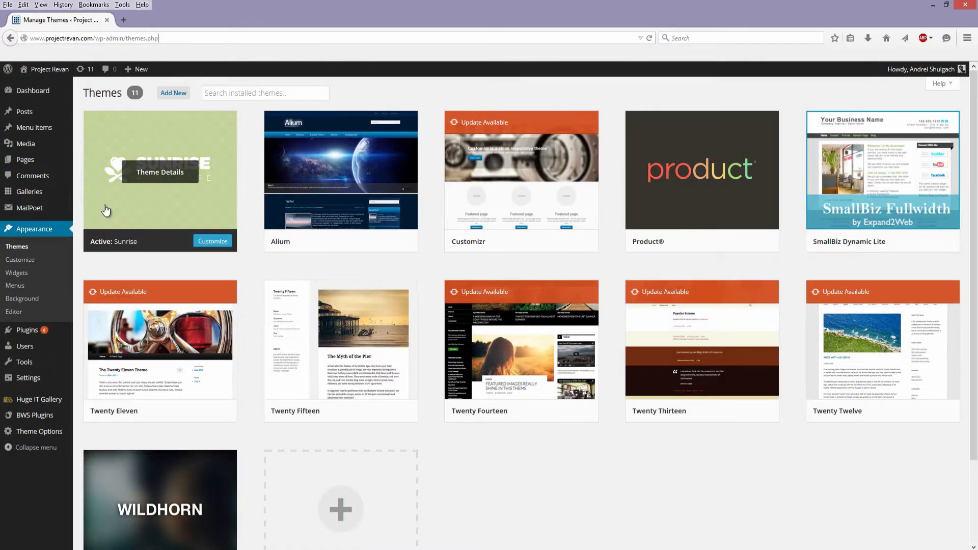
scroll(555, 346, "down", 1)
scroll(653, 492, "down", 1)
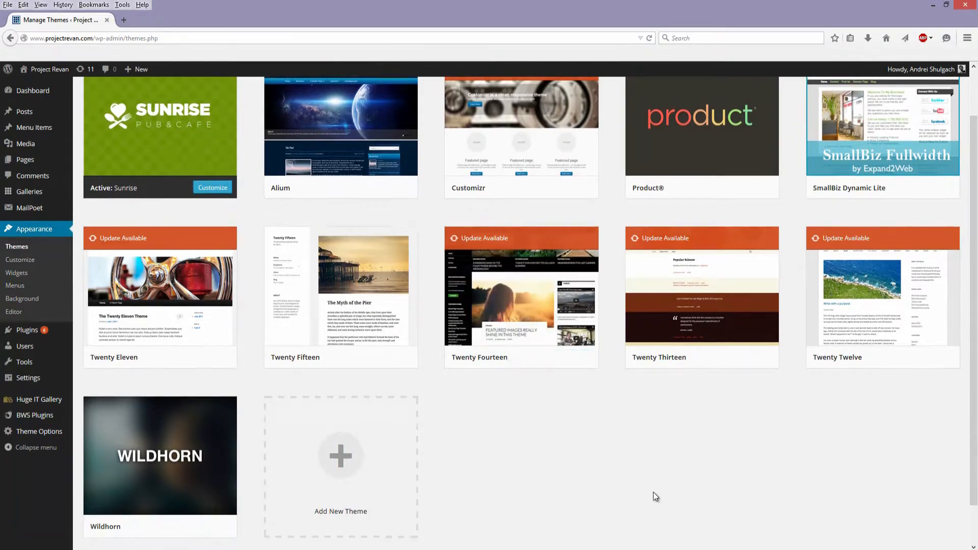
scroll(682, 492, "up", 2)
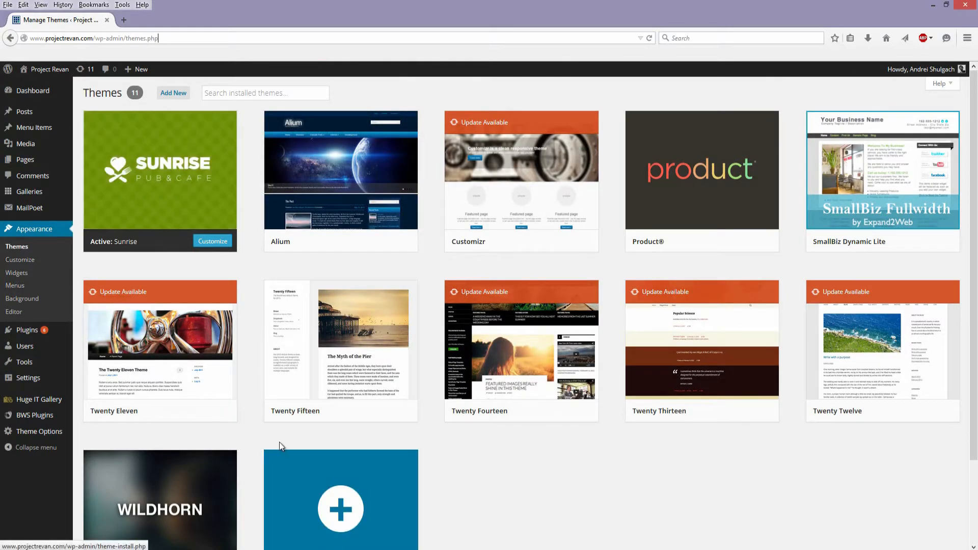
- Open the customizer for the active Sunrise theme and look at its Background Image and Colors settings
left_click(216, 243)
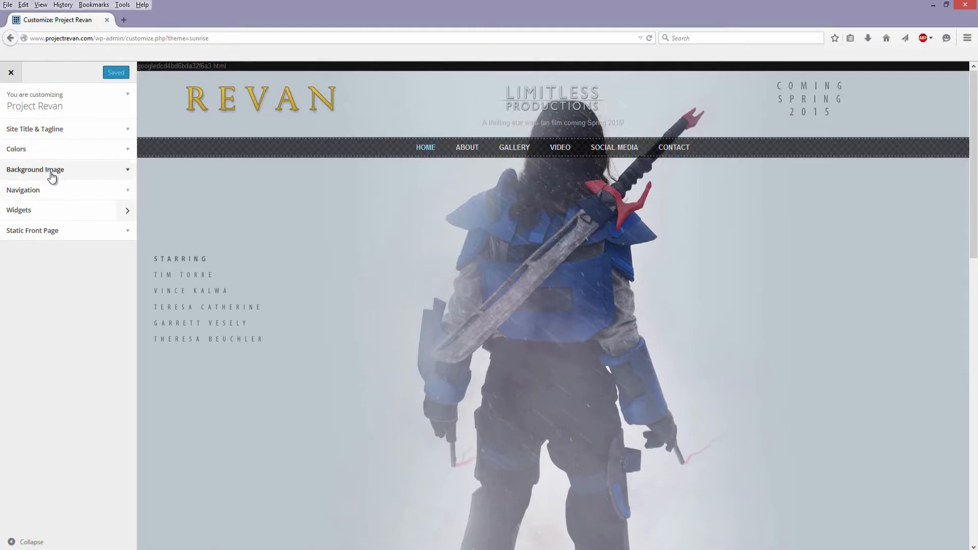
left_click(73, 174)
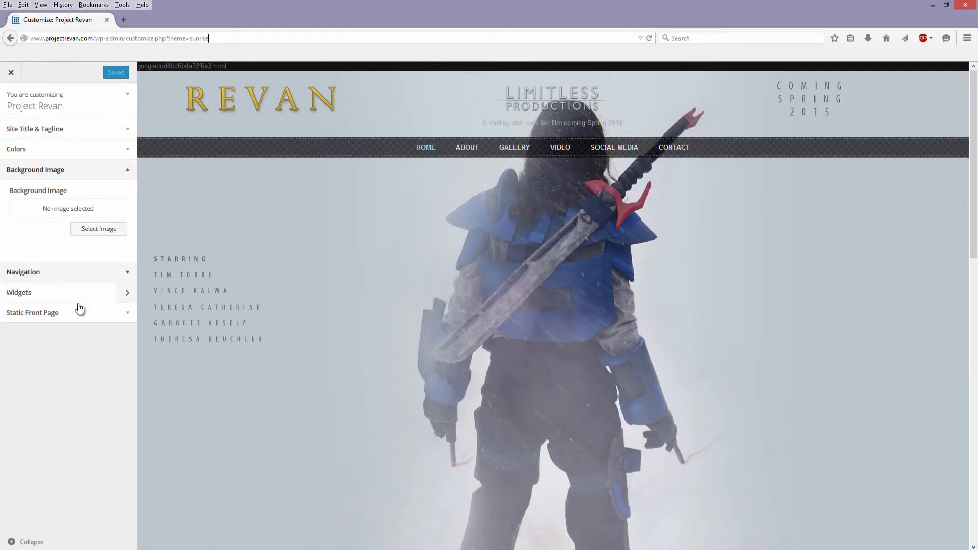
left_click(71, 130)
left_click(63, 214)
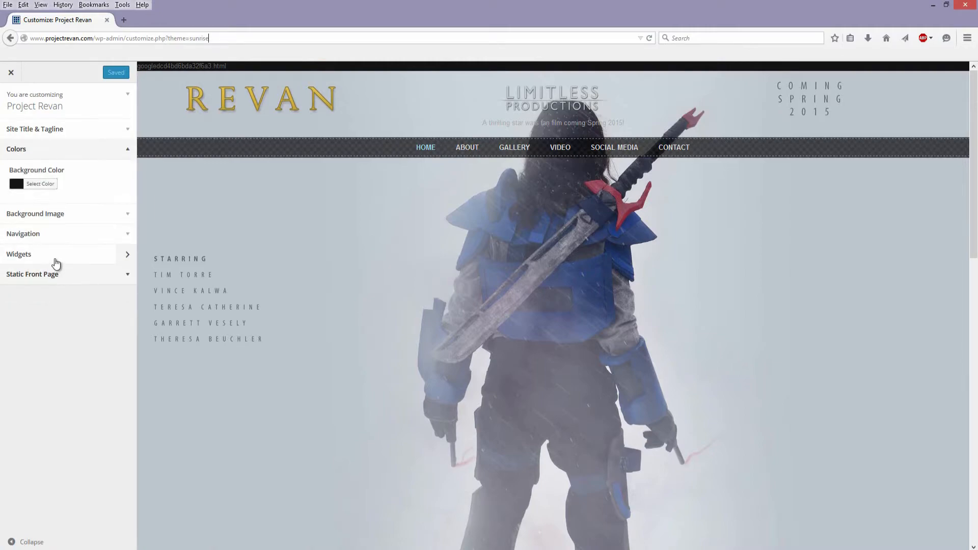
- Look through the remaining customizer sections, including Site Title & Tagline and Navigation, and close the customizer
left_click(56, 263)
left_click(23, 91)
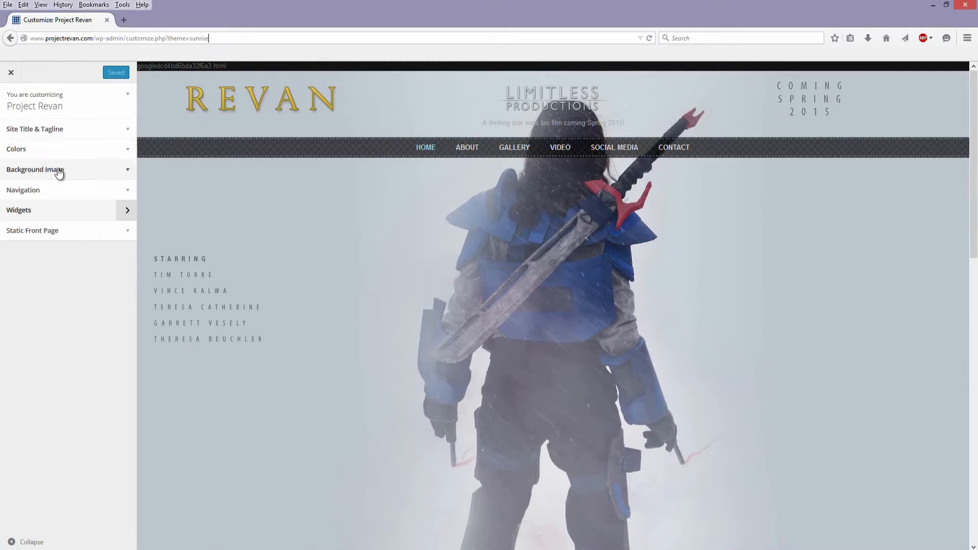
left_click(72, 131)
left_click(60, 225)
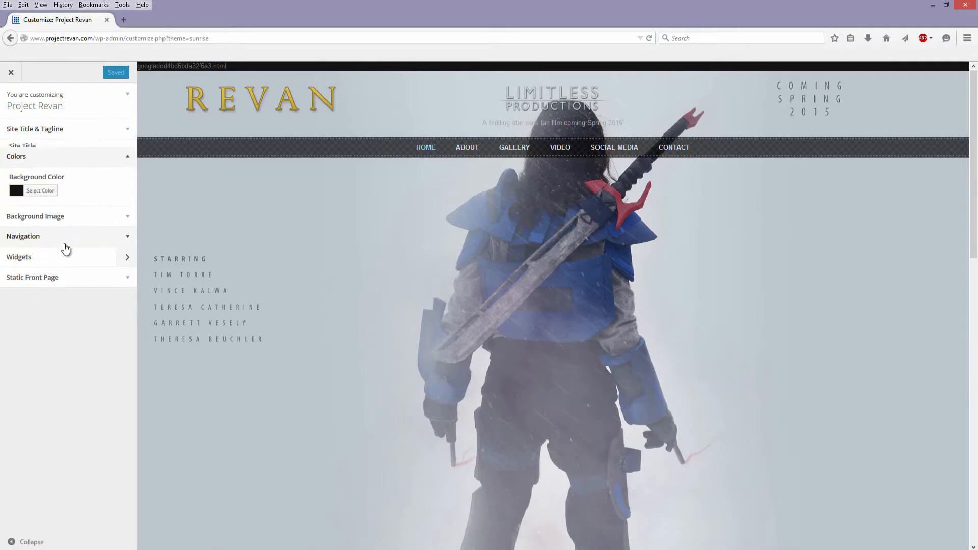
left_click(66, 214)
left_click(23, 272)
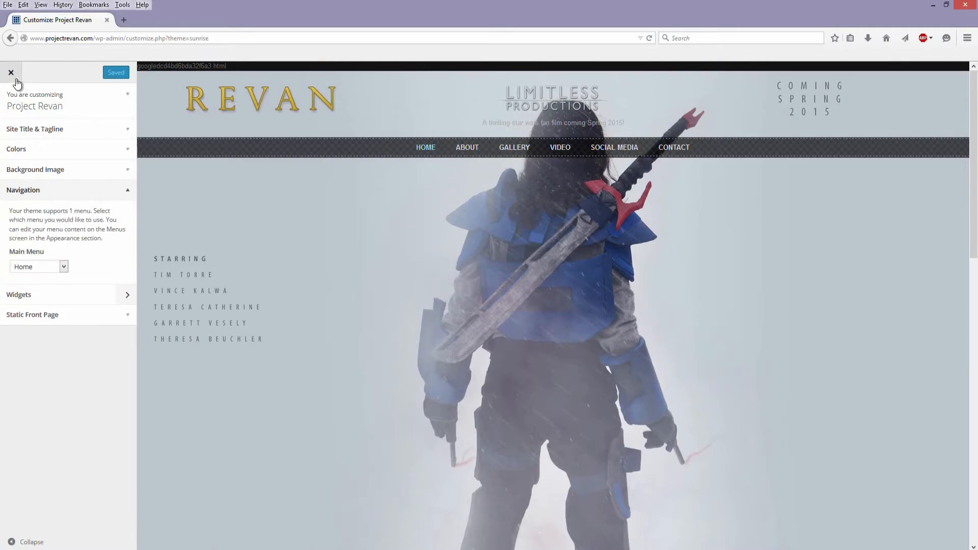
left_click(10, 72)
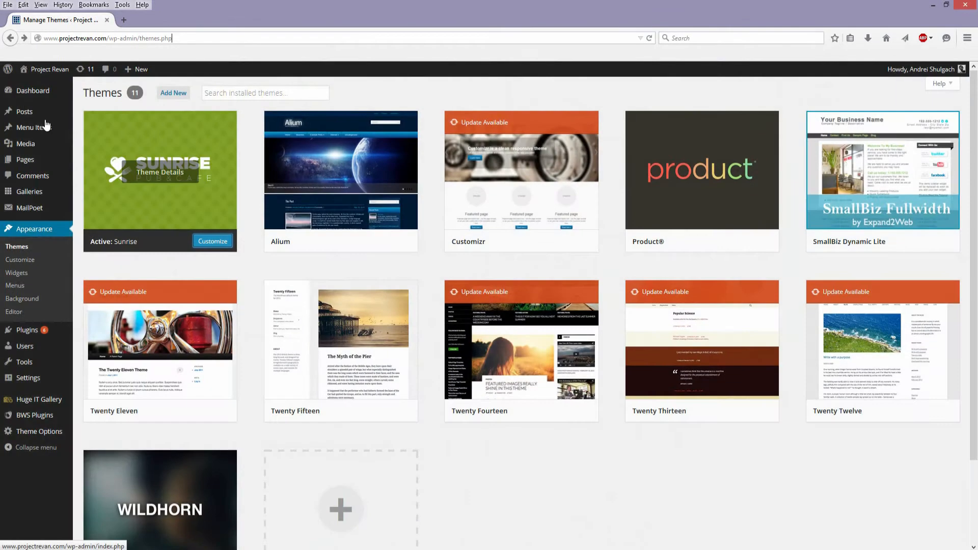
- Open the Widgets screen and view the sidebar placement options for the Latest Tweets and Categories widgets
left_click(28, 277)
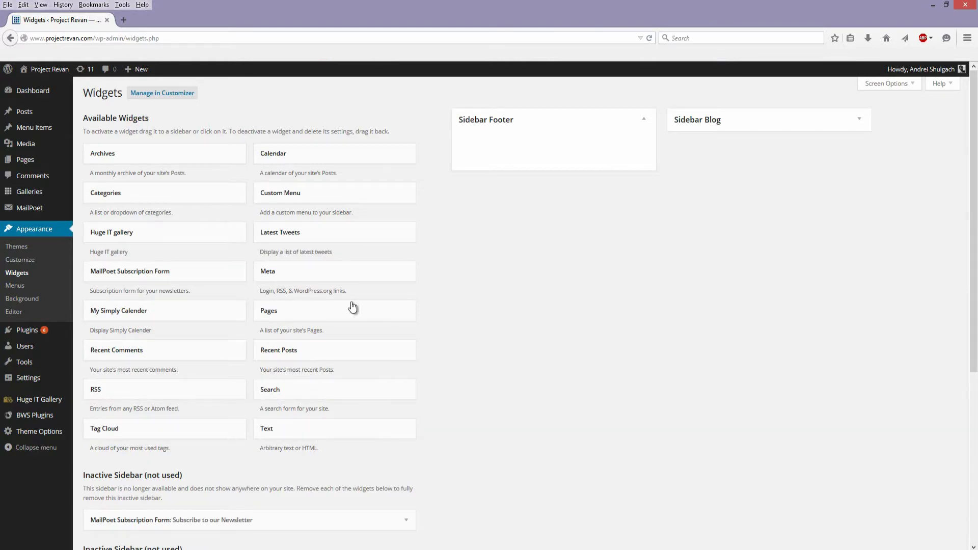
left_click(295, 239)
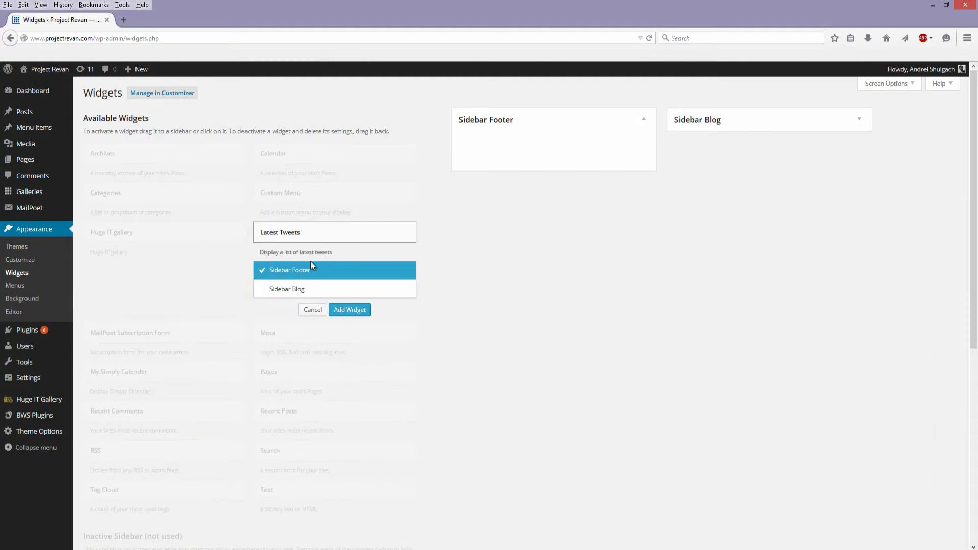
left_click(316, 235)
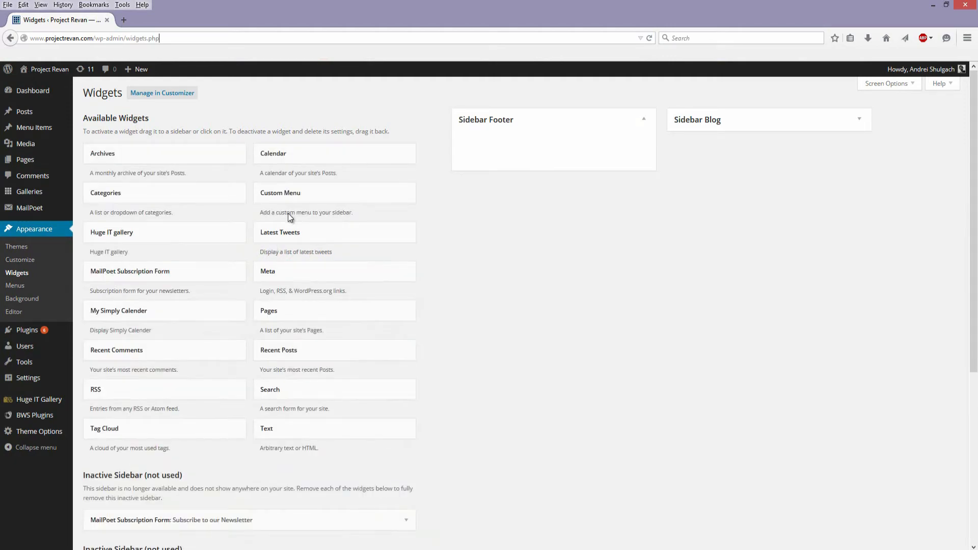
left_click(133, 200)
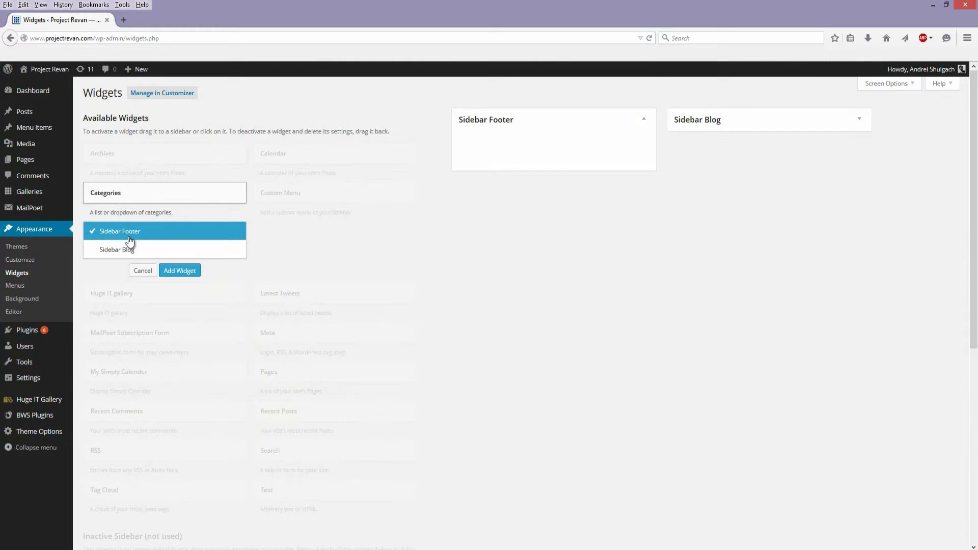
- Open projectrevan.com in a new browser tab and look at the About submenu and the Latest News section
left_click(131, 18)
type("projectrevan.com/")
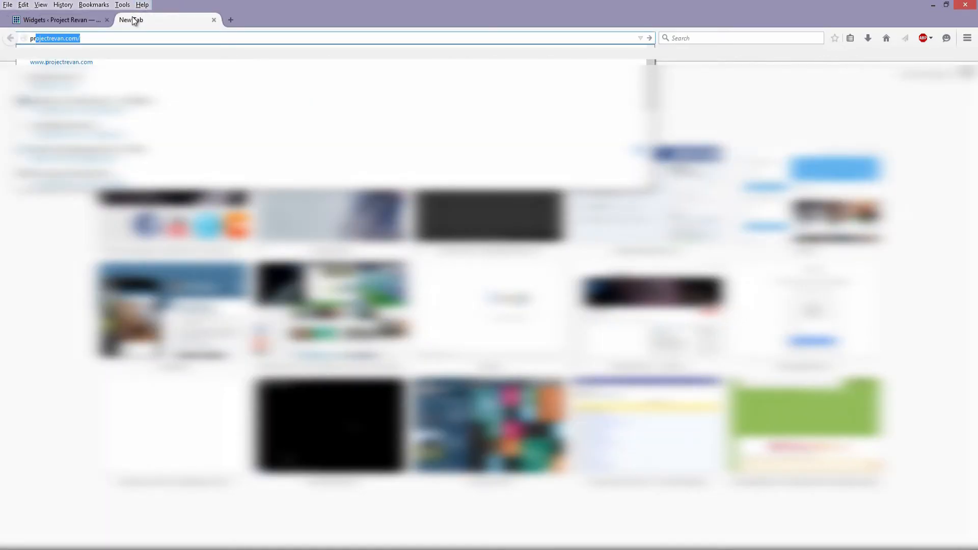
key("Return")
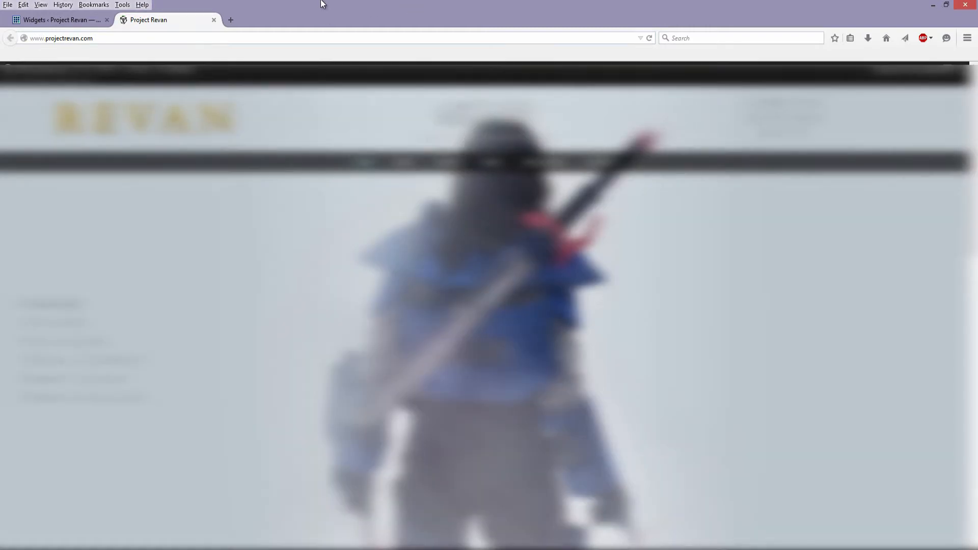
mouse_move(402, 169)
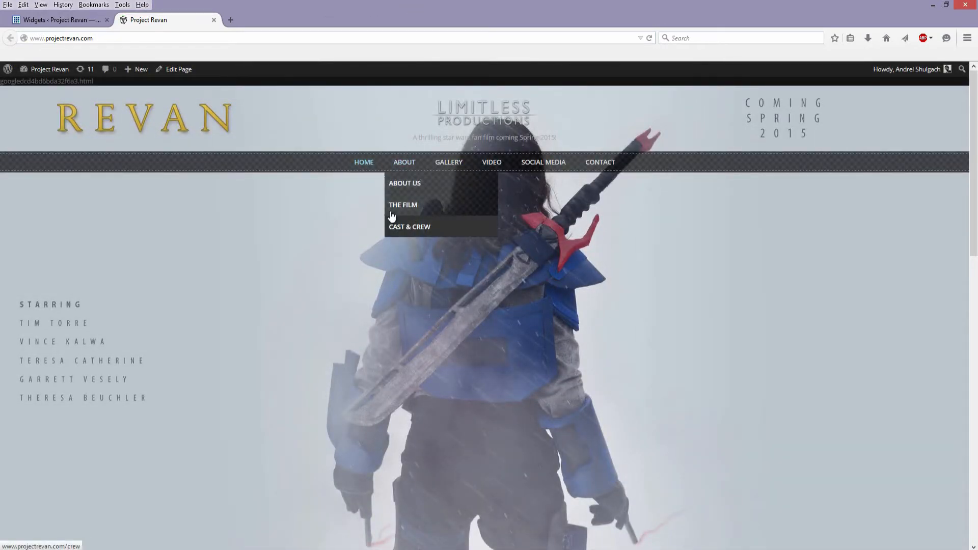
scroll(821, 300, "down", 7)
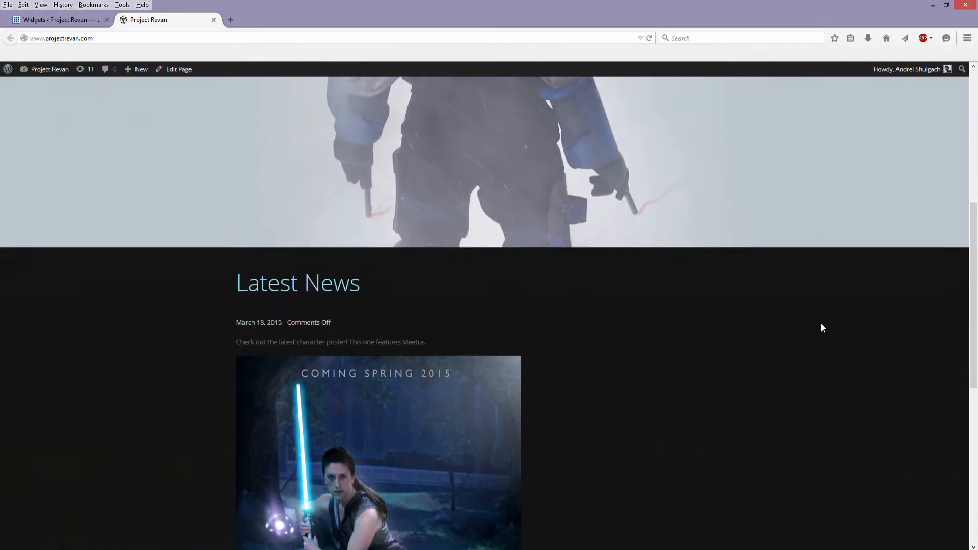
scroll(810, 285, "down", 3)
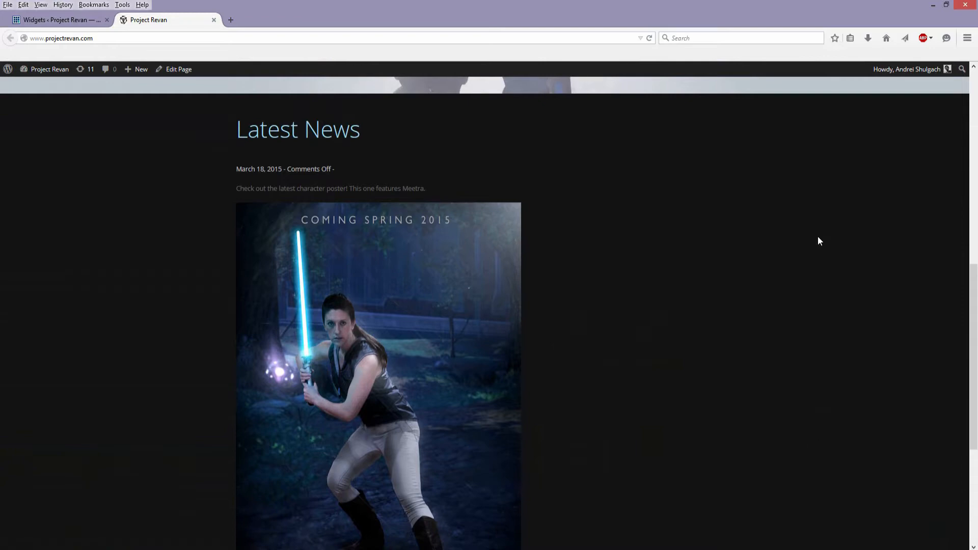
scroll(814, 337, "down", 4)
- Open the dashboard's Menus screen and compare the Home menu's structure with the live site's navigation bar
left_click(88, 22)
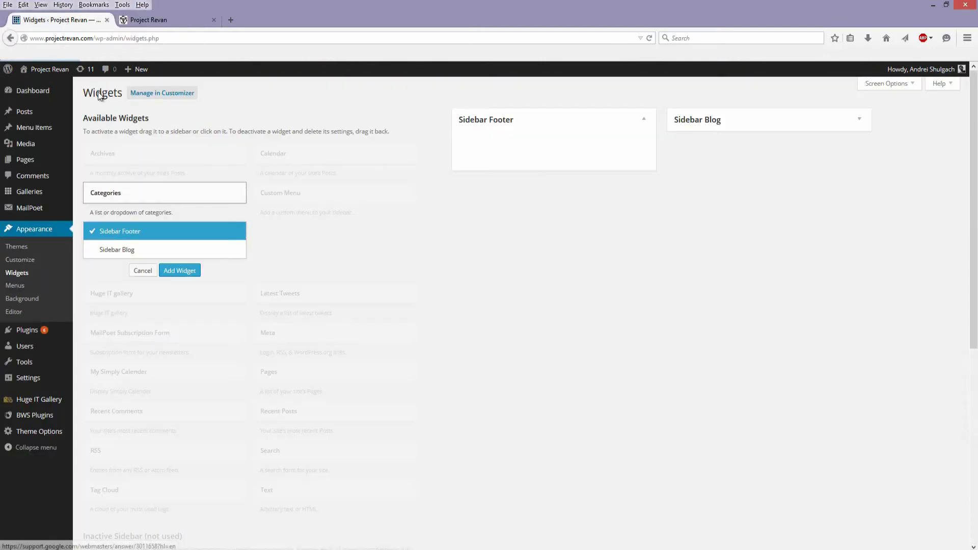
left_click(15, 286)
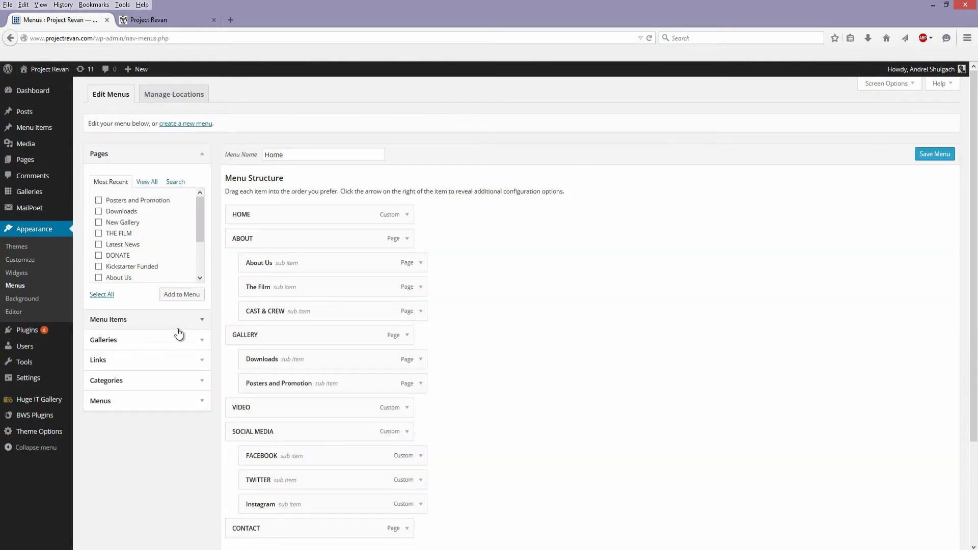
left_click(145, 21)
scroll(489, 241, "up", 13)
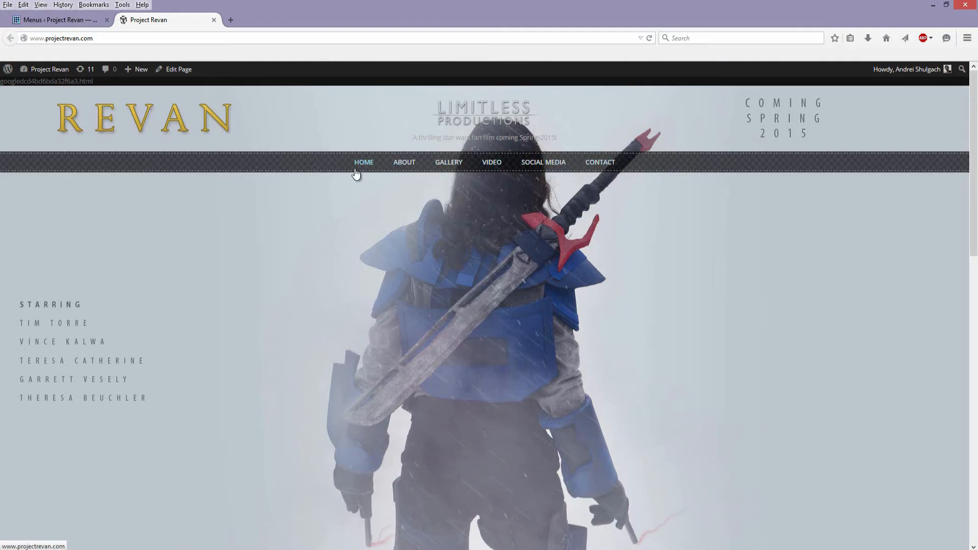
left_click(62, 19)
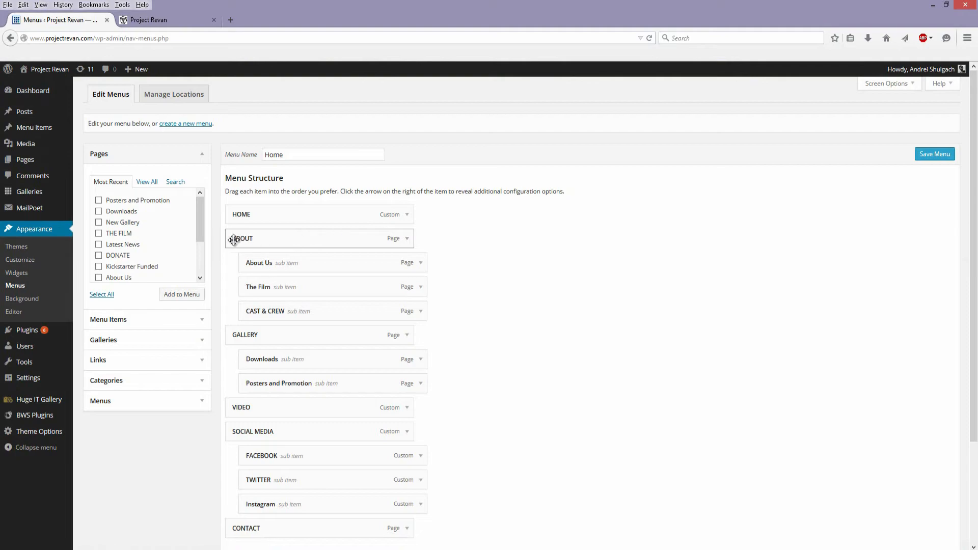
- Nest The Film and CAST & CREW under the About Us item in the Home menu and save the menu
left_click(406, 245)
left_click(407, 245)
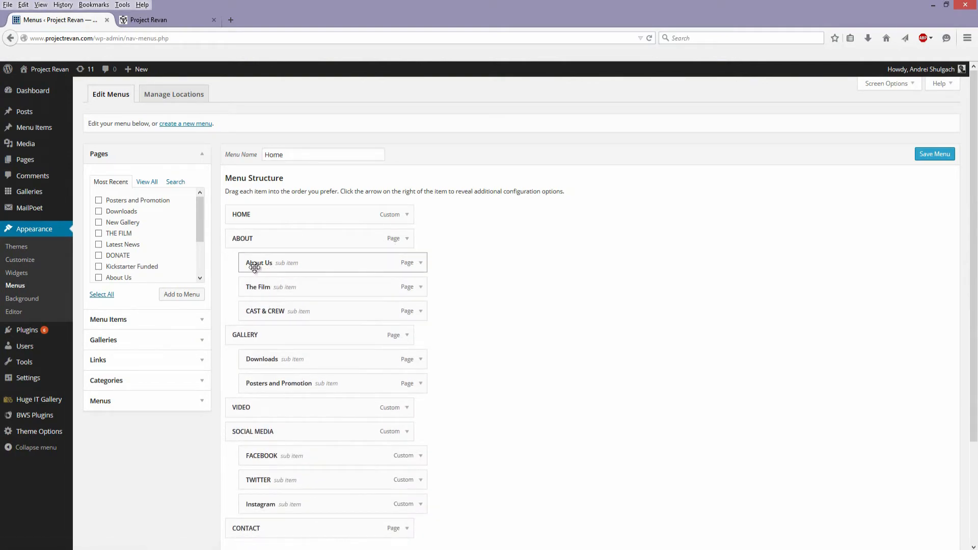
left_click_drag(254, 263, 227, 232)
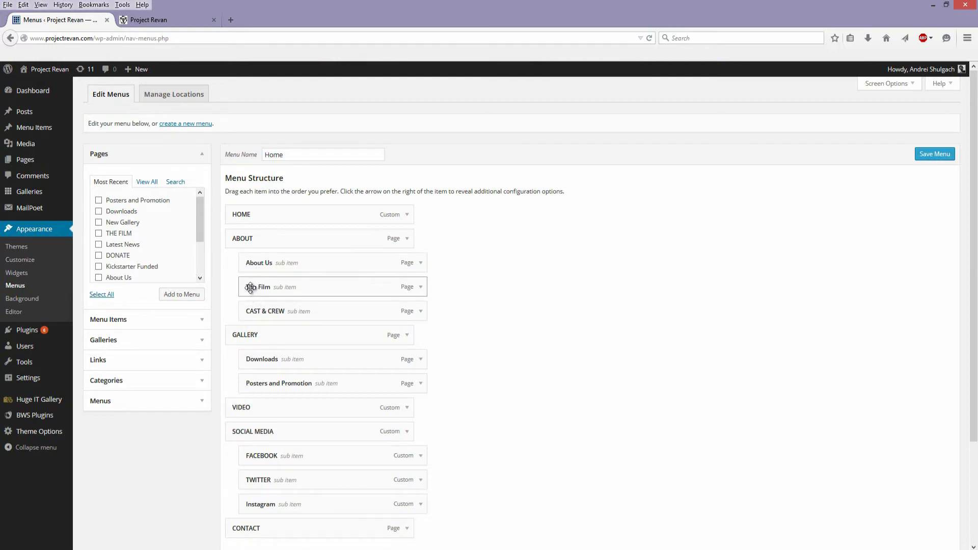
left_click_drag(252, 288, 271, 312)
left_click(930, 159)
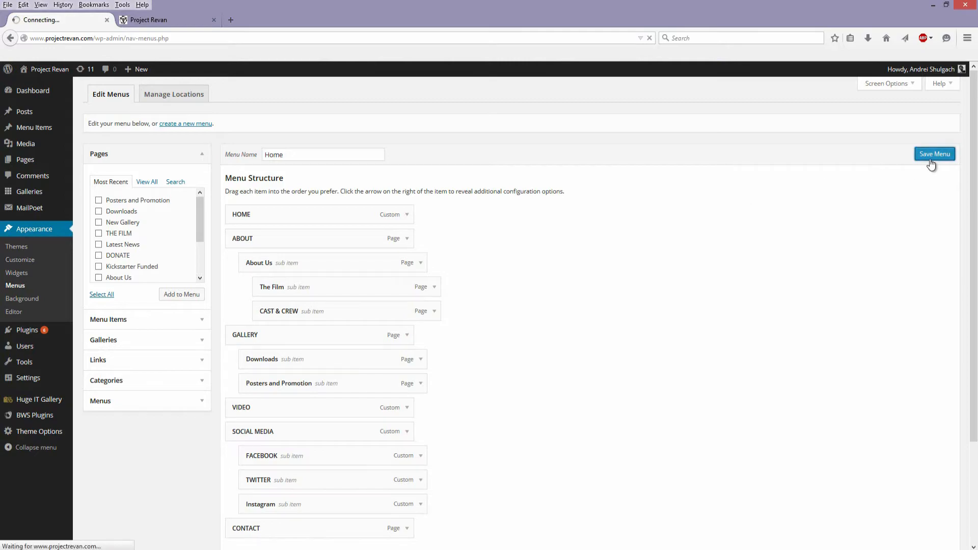
- Reload the live site and view the nested submenu of About Us under About
left_click(194, 22)
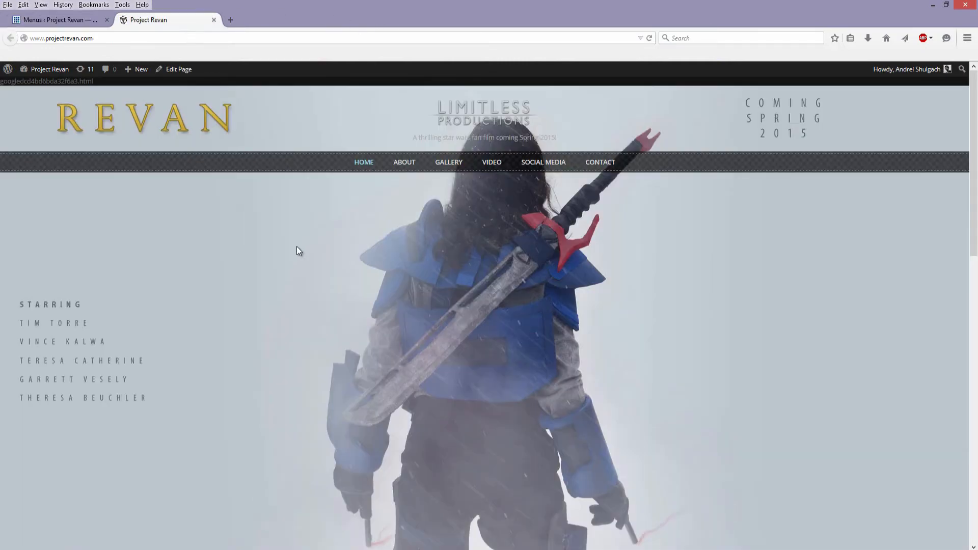
key("F5")
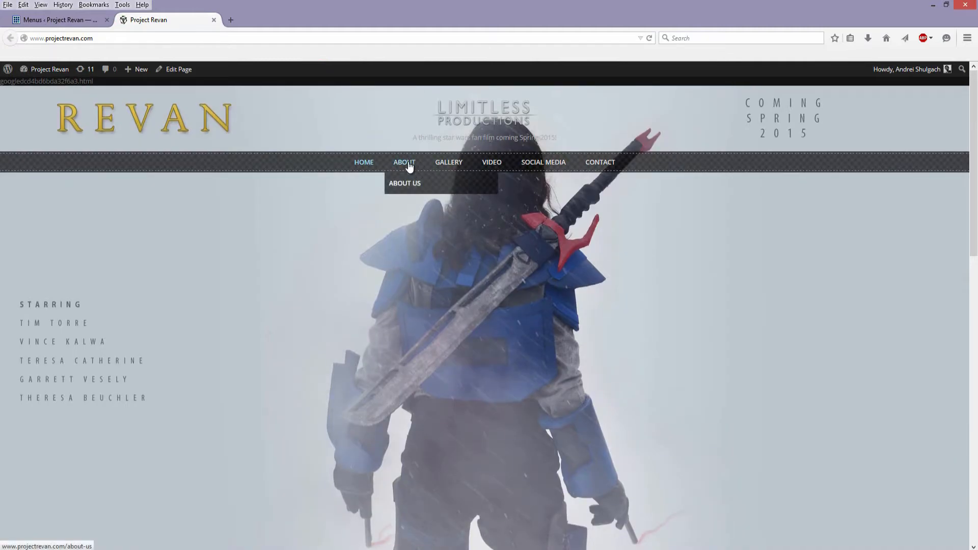
mouse_move(405, 187)
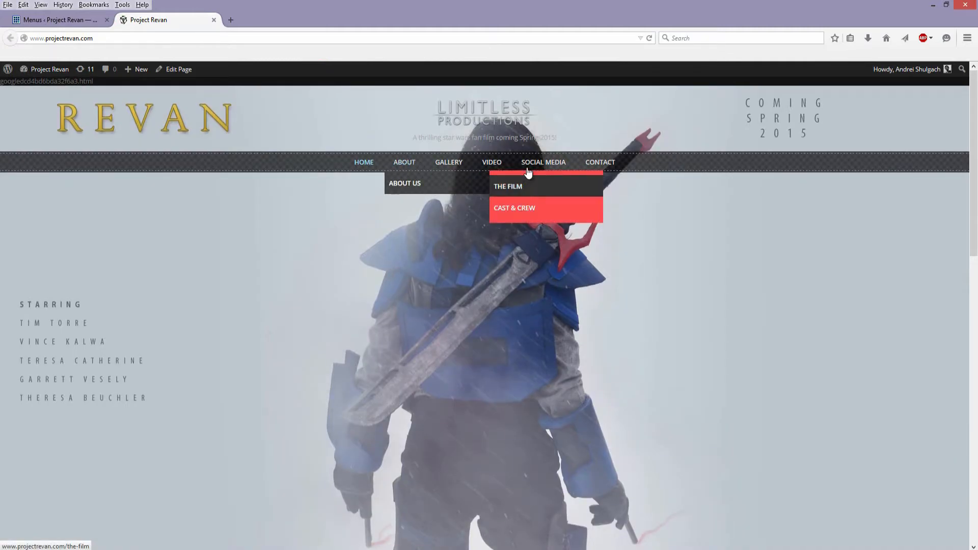
- Move The Film and CAST & CREW back to direct sub items of ABOUT and save the menu
left_click(36, 21)
mouse_move(255, 314)
left_mouse_down()
mouse_move(201, 308)
mouse_move(255, 328)
mouse_move(262, 305)
left_mouse_up()
left_click_drag(250, 305, 269, 331)
left_click(939, 174)
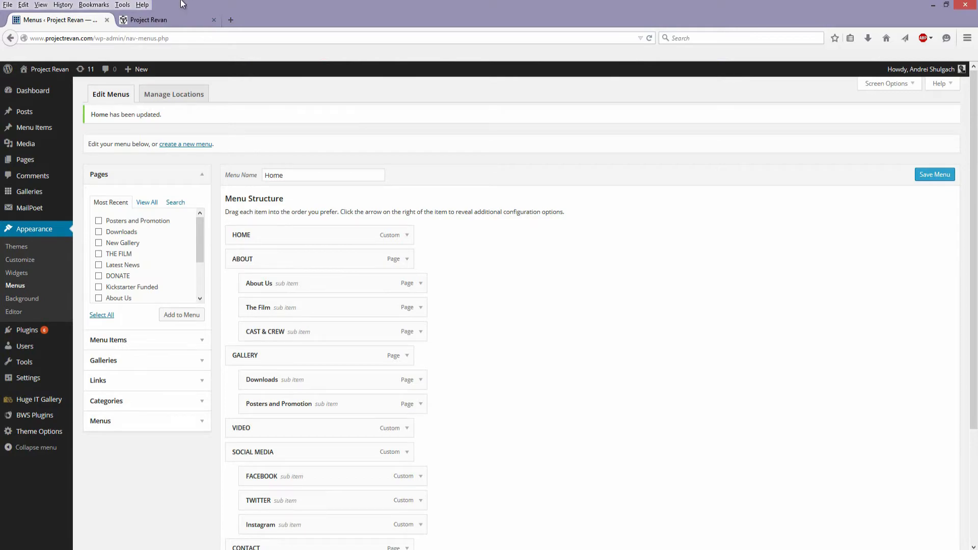
- Open the theme's Background customization, examine the Background Image and Colors settings against the page preview, and close the customizer
left_click(31, 302)
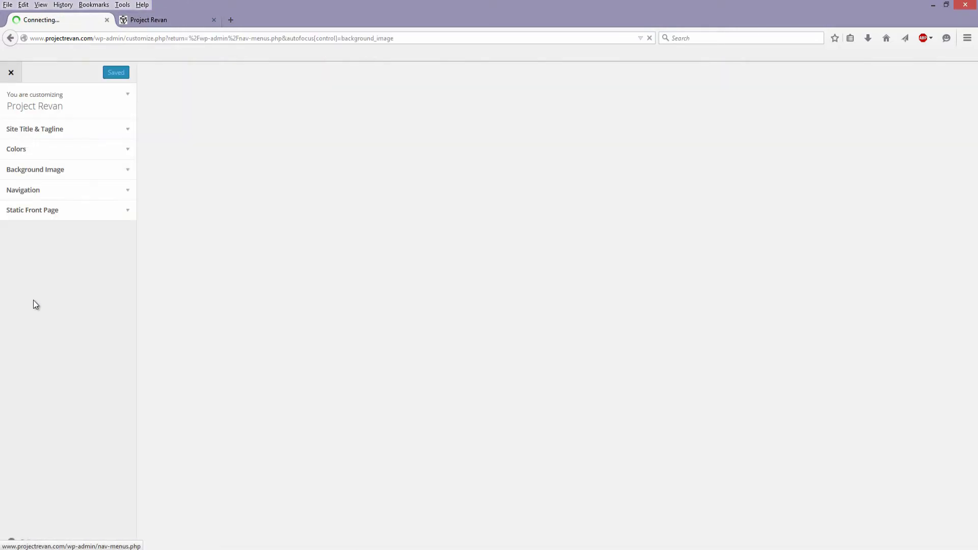
scroll(281, 435, "down", 3)
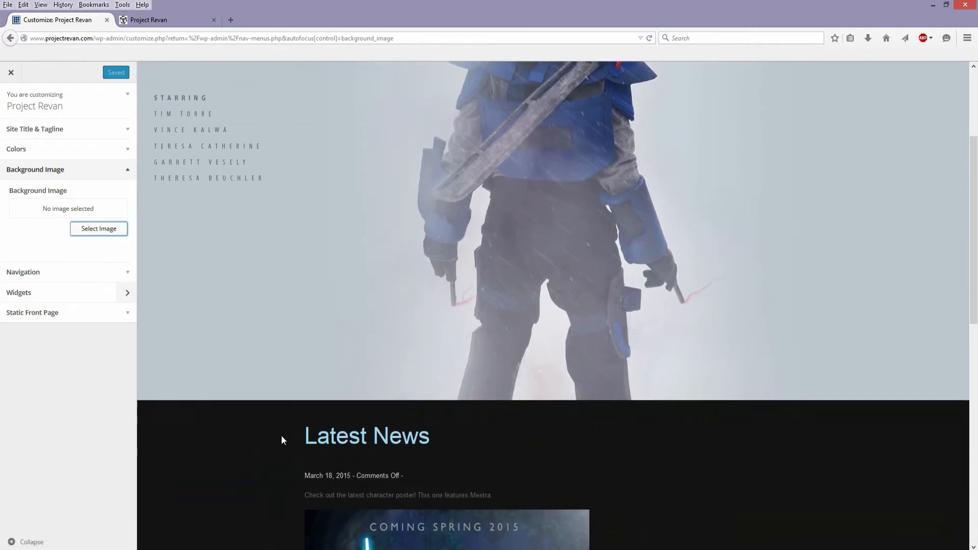
scroll(184, 392, "up", 3)
left_click(70, 159)
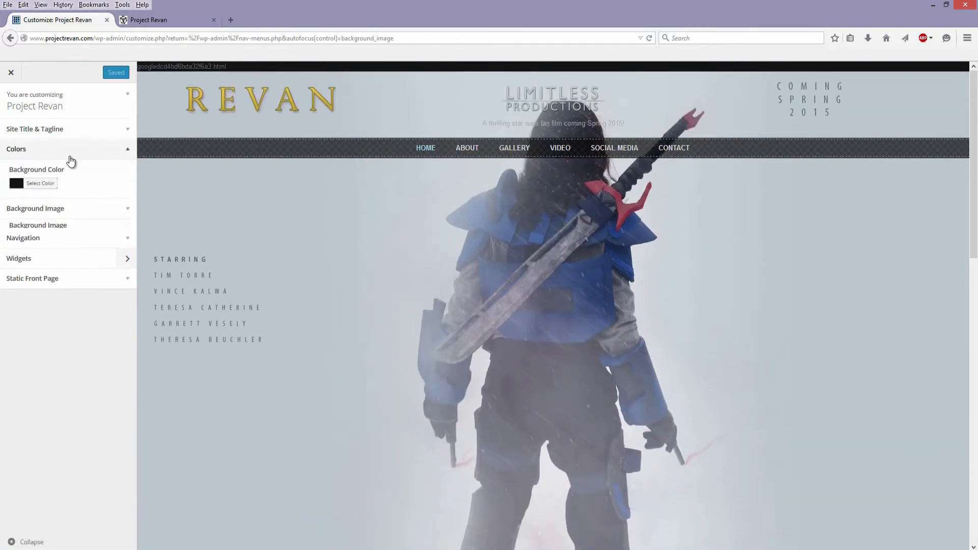
left_click(31, 214)
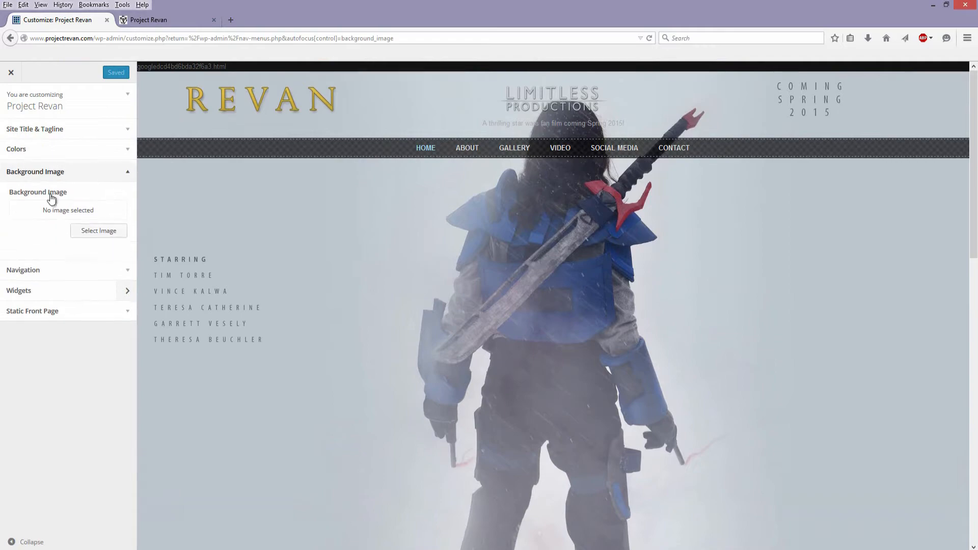
scroll(255, 262, "down", 6)
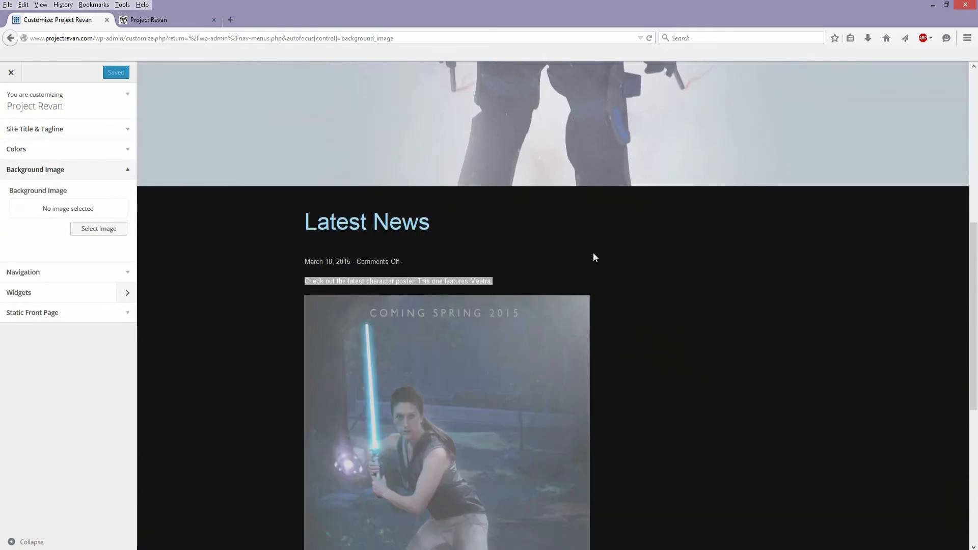
scroll(663, 503, "down", 1)
scroll(663, 504, "down", 4)
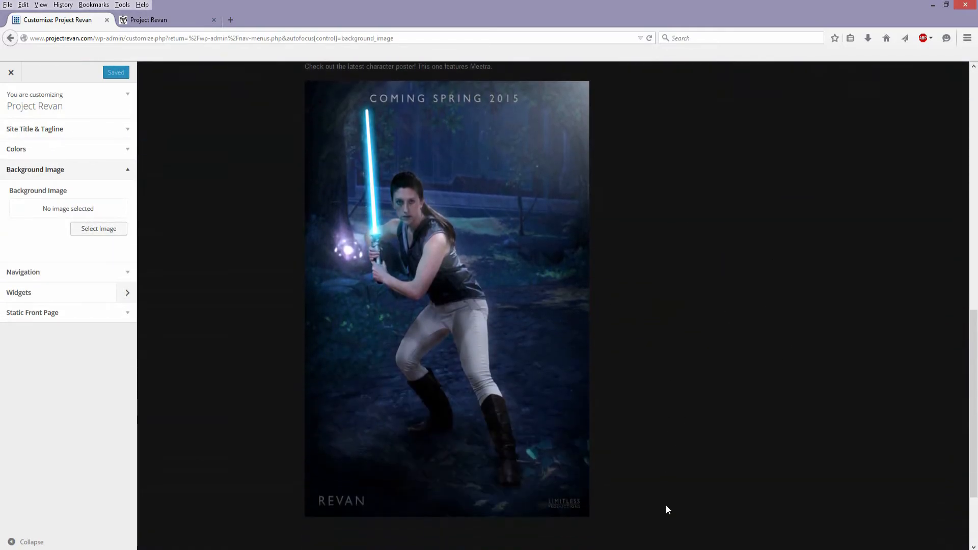
scroll(668, 456, "up", 10)
left_click(10, 74)
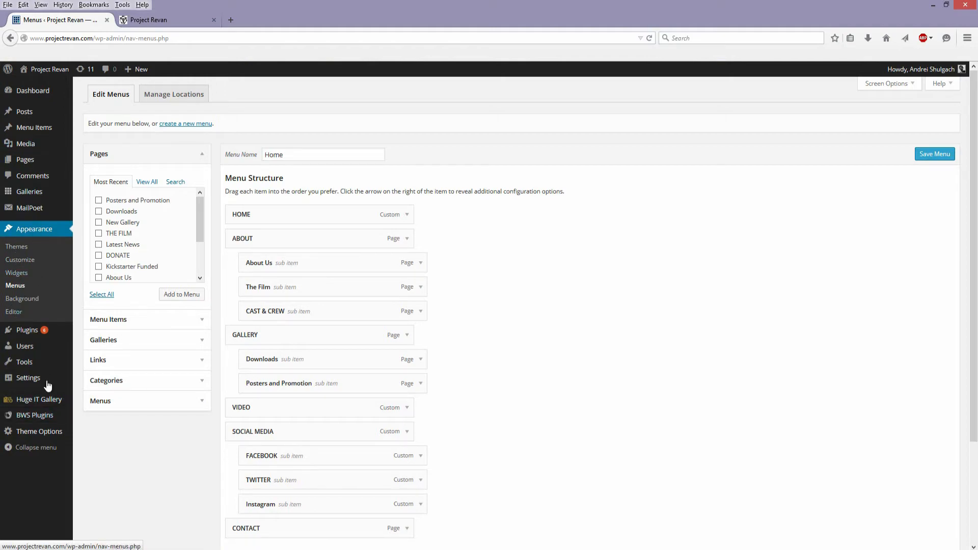
- Open the Sunrise theme's style.css in the theme editor, enlarge the code area and examine the Footer styles
mouse_move(35, 337)
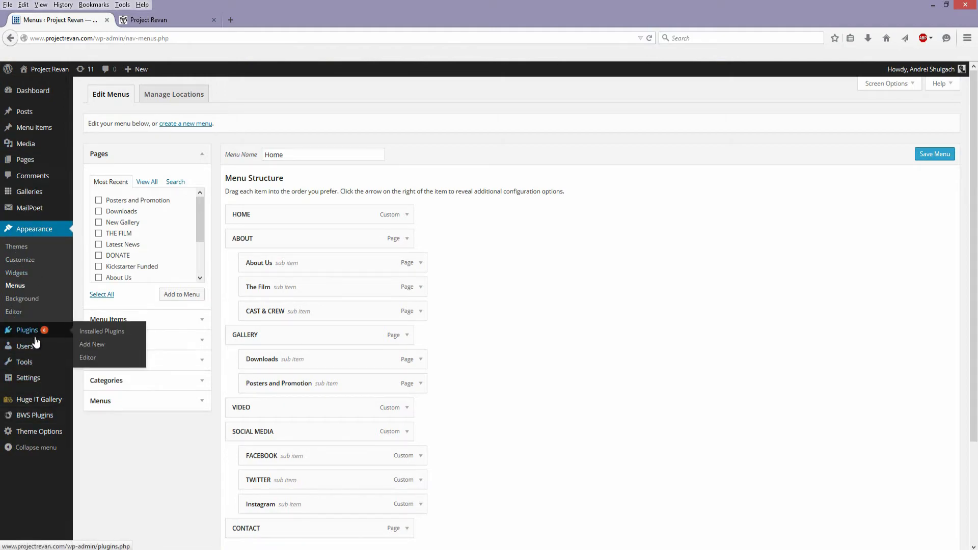
left_click(17, 315)
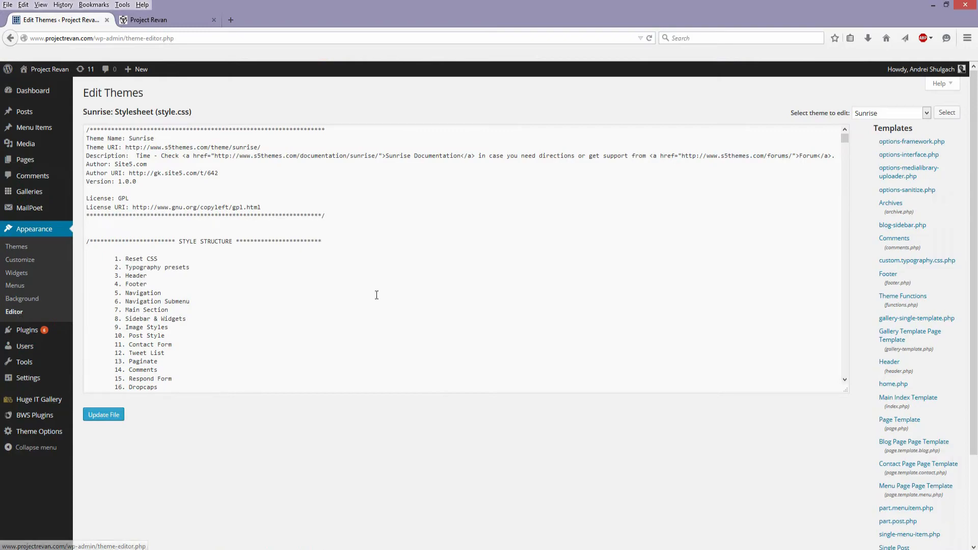
left_click_drag(845, 390, 846, 504)
left_click_drag(846, 148, 838, 234)
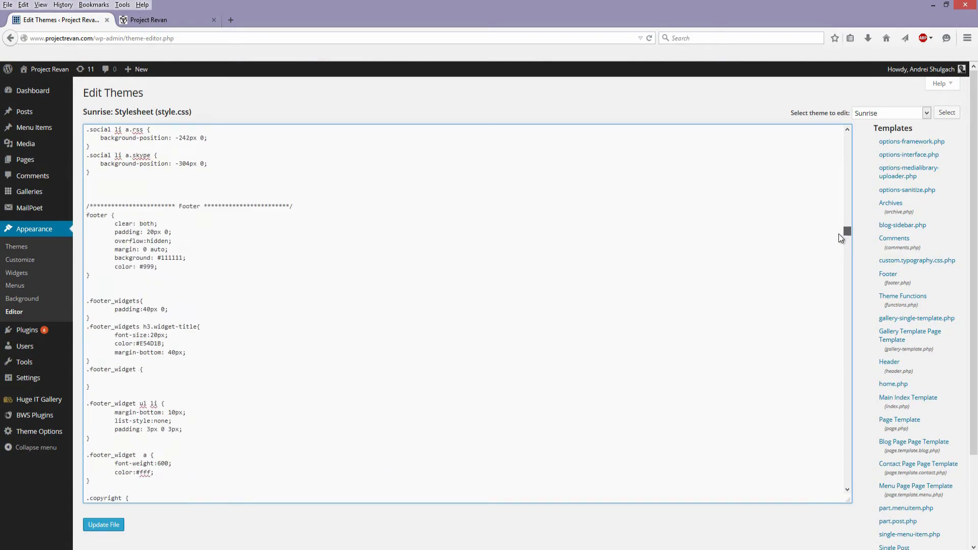
scroll(247, 278, "down", 1)
scroll(249, 297, "up", 2)
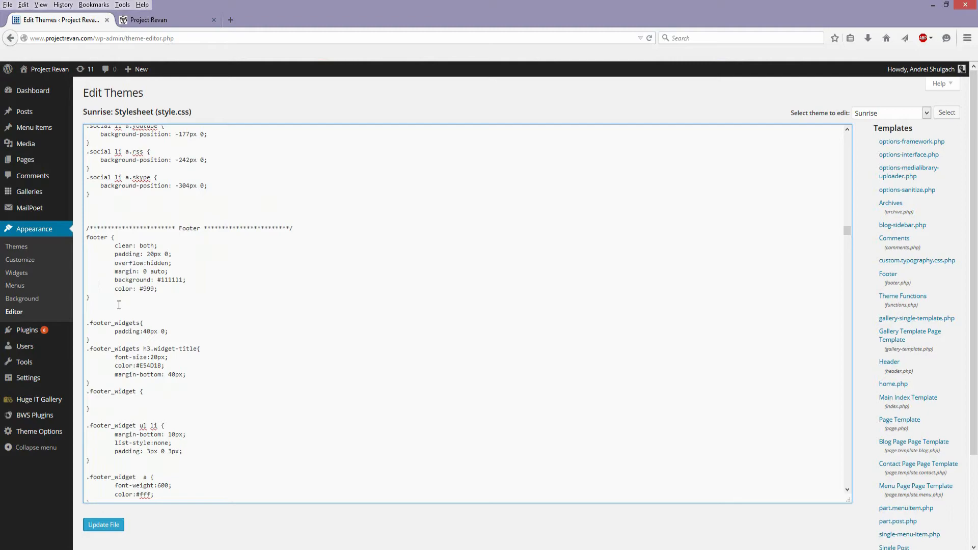
- Examine the footer rule and its color value in style.css, and look through the theme's list of template files
left_click_drag(100, 299, 88, 227)
left_click(121, 298)
double_click(147, 288)
scroll(711, 290, "up", 6)
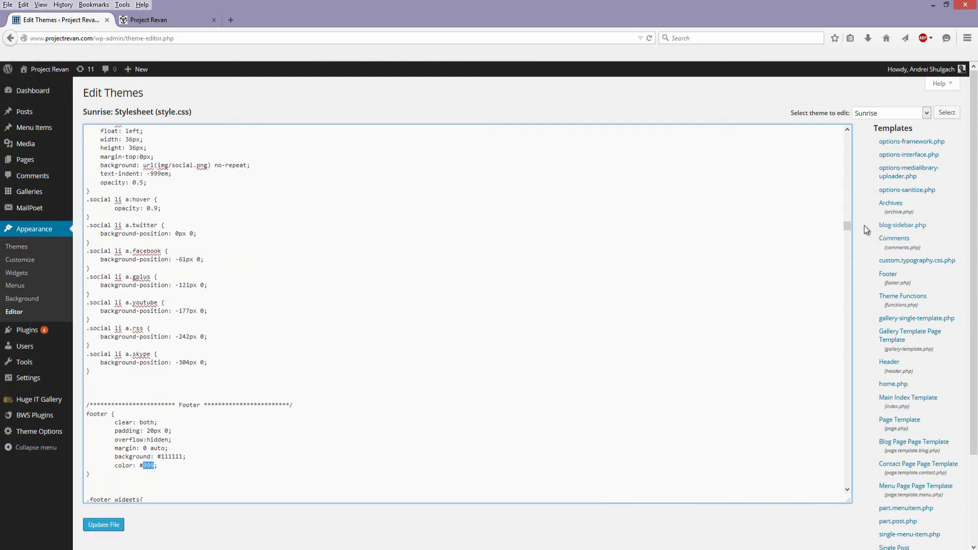
scroll(895, 183, "down", 2)
scroll(905, 372, "down", 2)
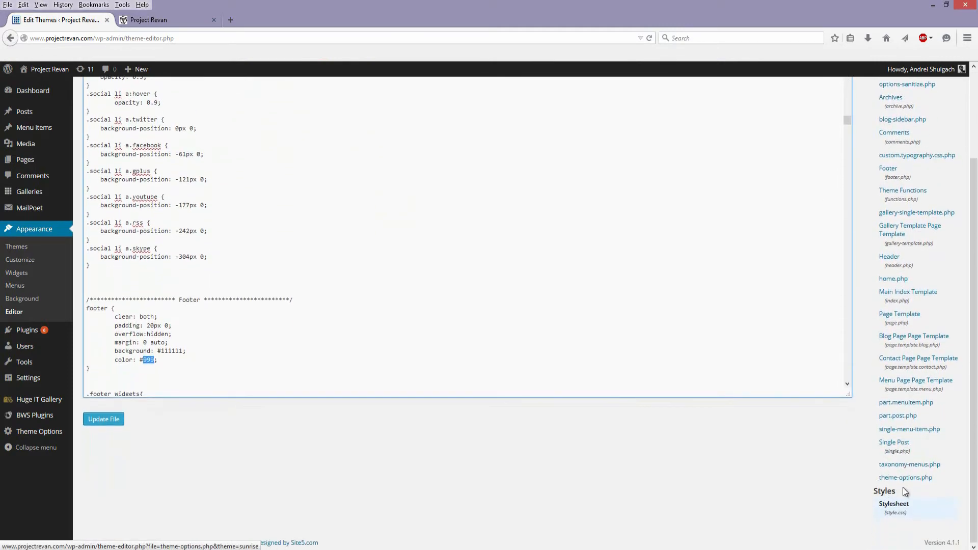
scroll(919, 415, "up", 4)
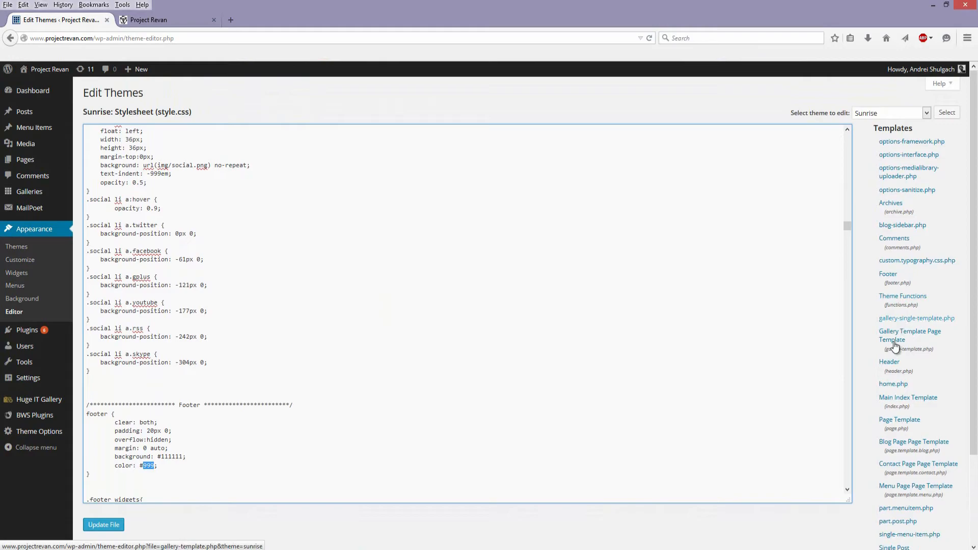
- Find the .home-background rule in style.css and highlight its background-image line with the Website-HomePage.jpg URL
left_click_drag(847, 443, 852, 495)
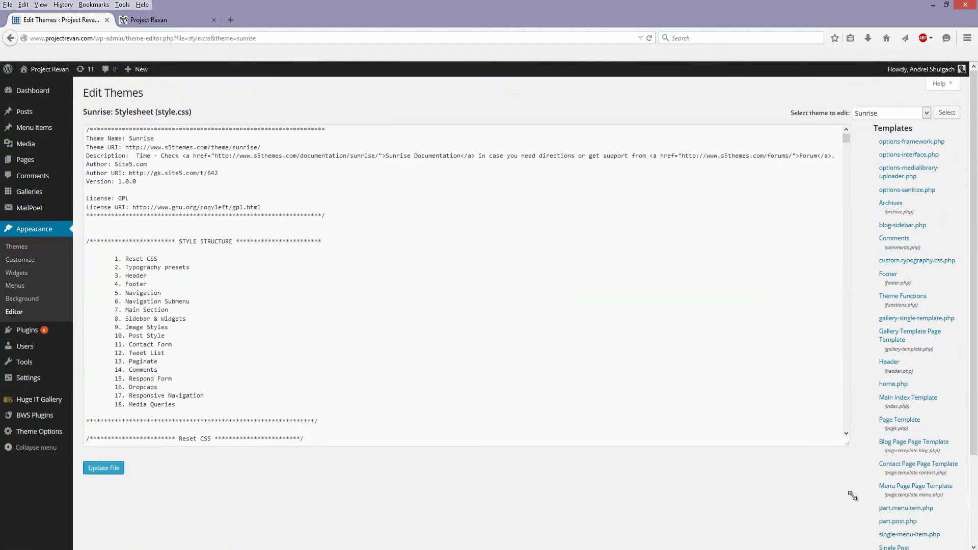
left_click_drag(851, 143, 845, 205)
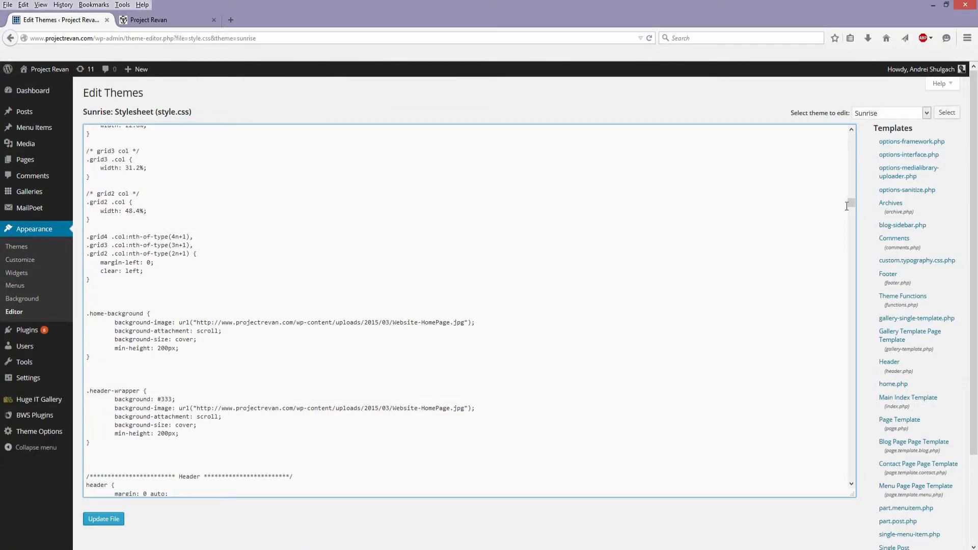
left_click_drag(465, 324, 197, 323)
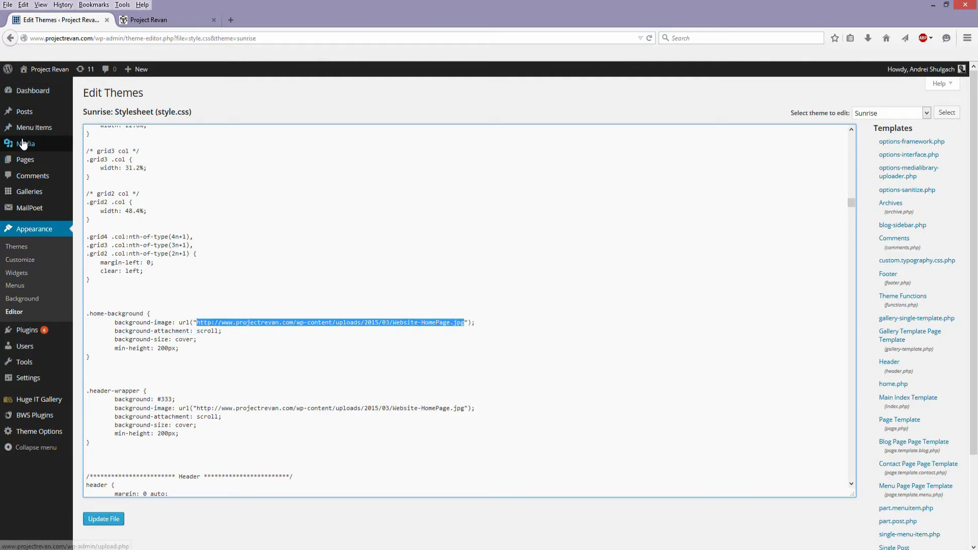
mouse_move(28, 144)
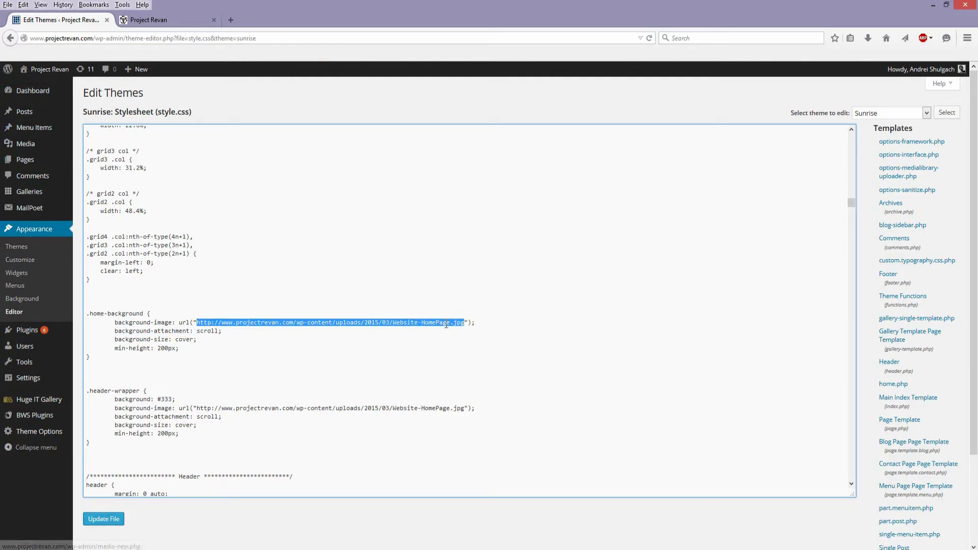
left_click_drag(476, 322, 106, 325)
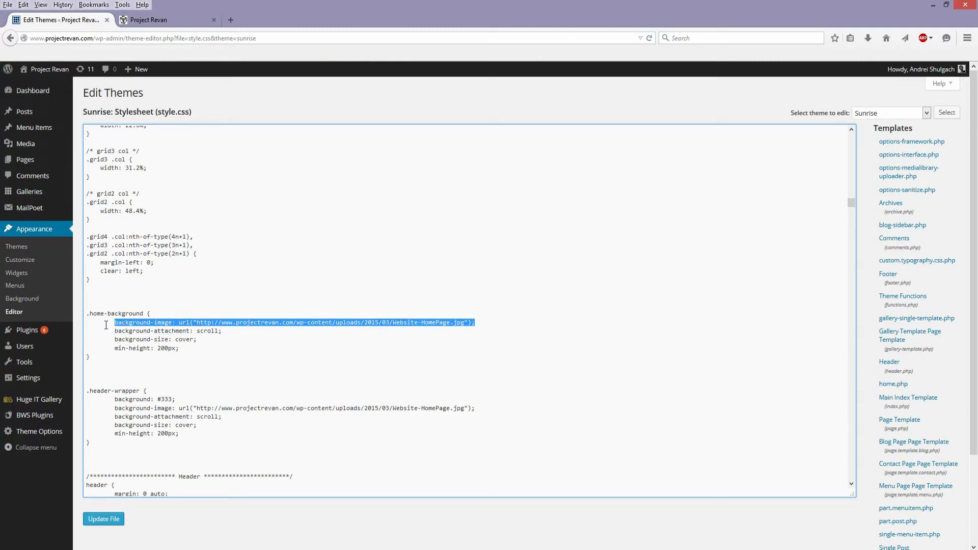
- View the home page background image on the live site and return to the theme editor
left_click(163, 19)
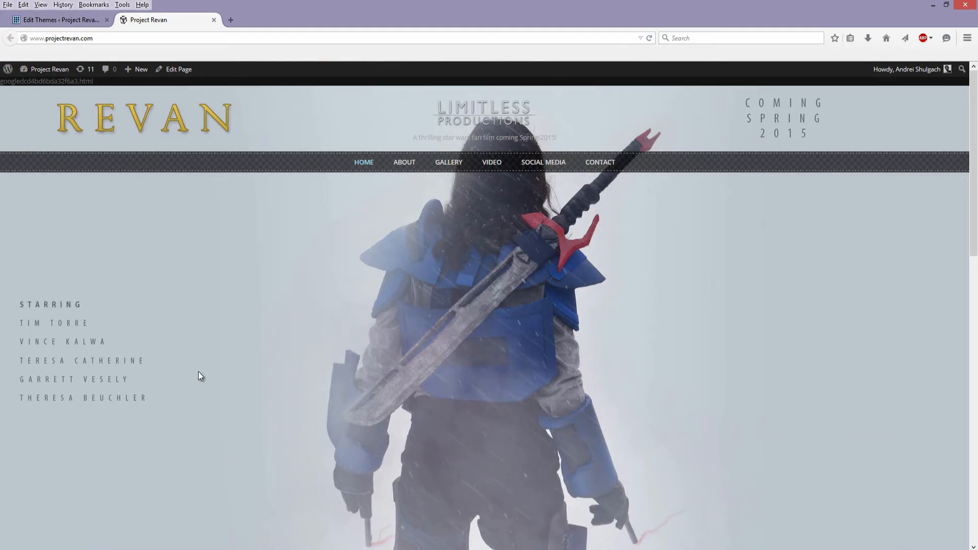
scroll(199, 372, "down", 3)
scroll(442, 279, "up", 3)
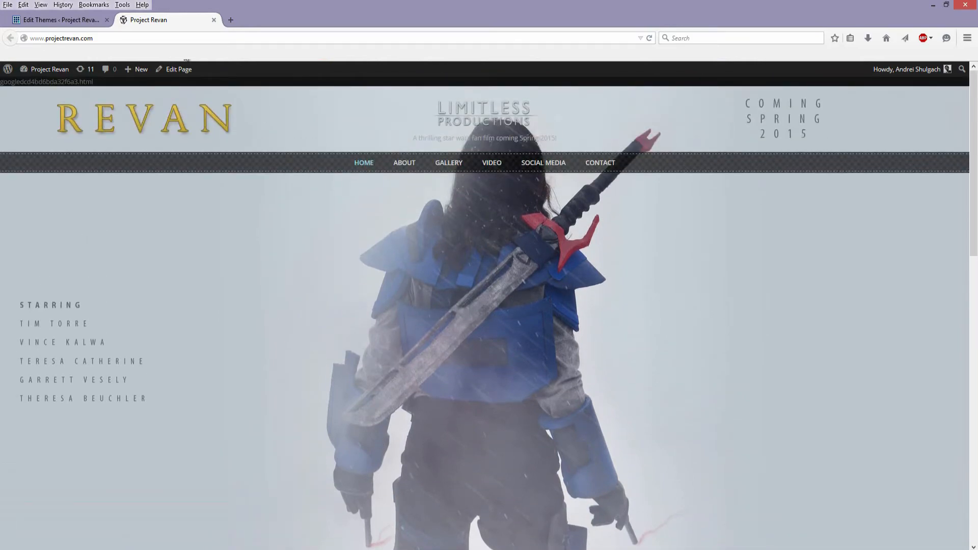
left_click(69, 20)
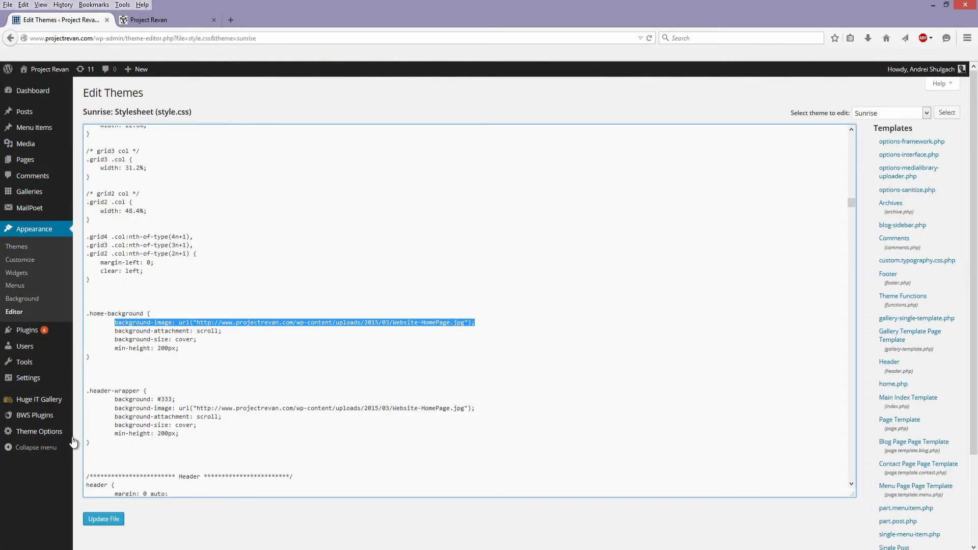
- Open the installed plugins list and examine its entries, highlighting the Huge IT Image Gallery plugin
left_click(56, 329)
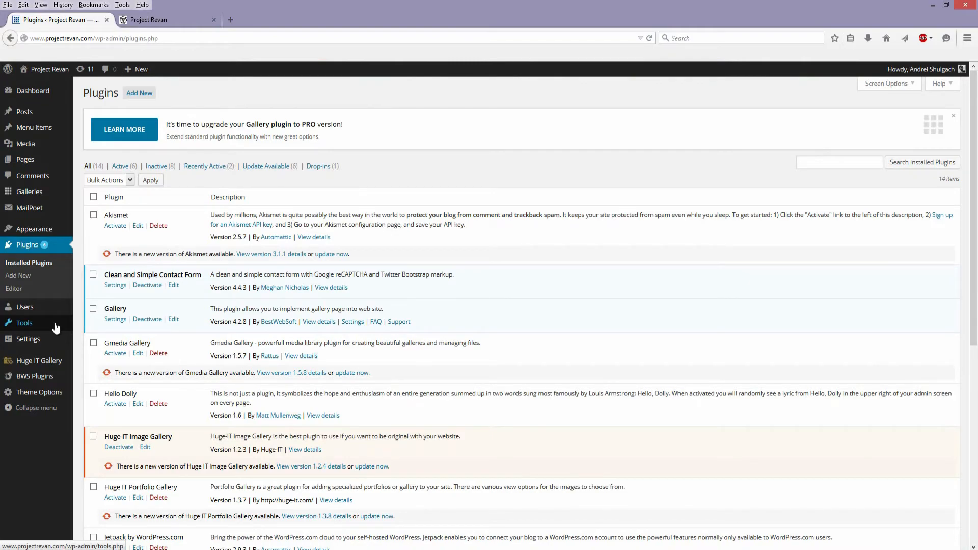
scroll(331, 417, "down", 5)
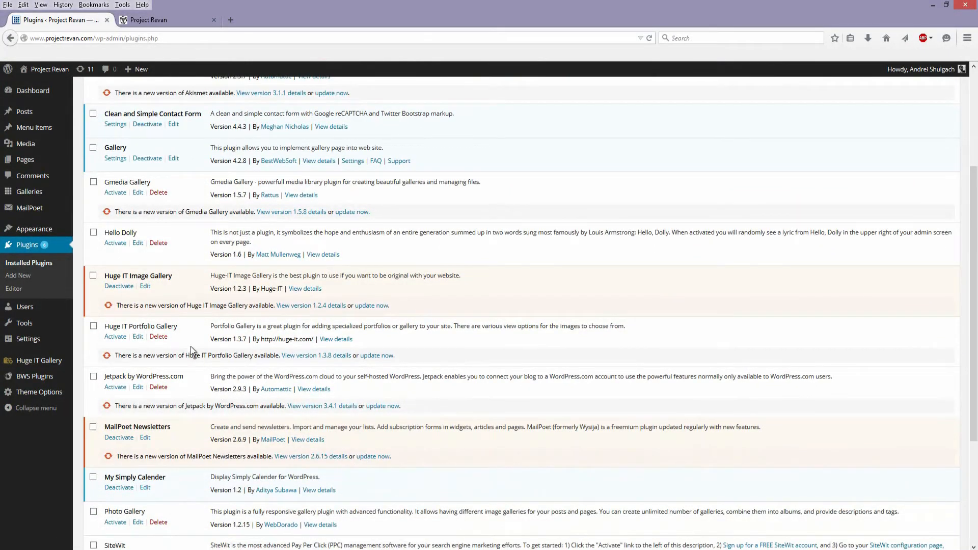
left_click_drag(171, 278, 97, 279)
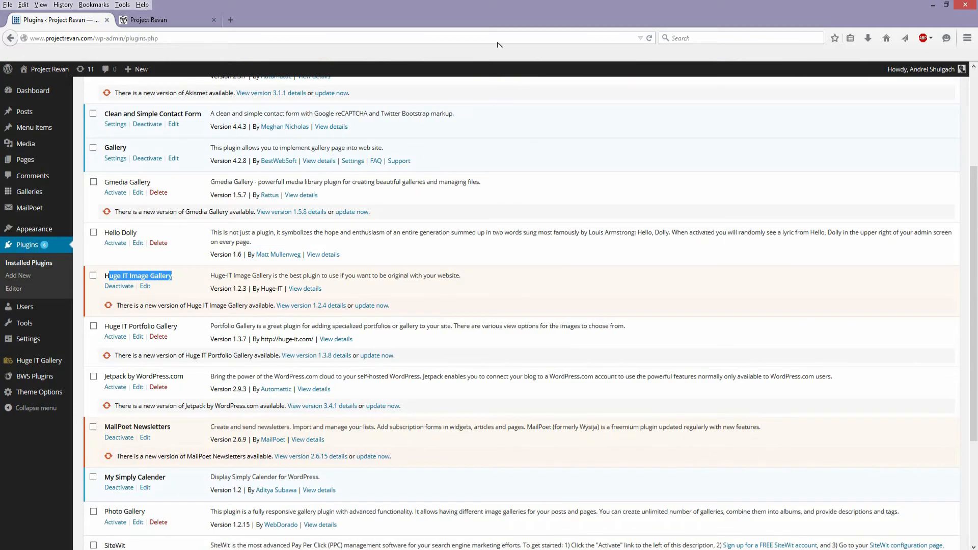
scroll(508, 223, "up", 5)
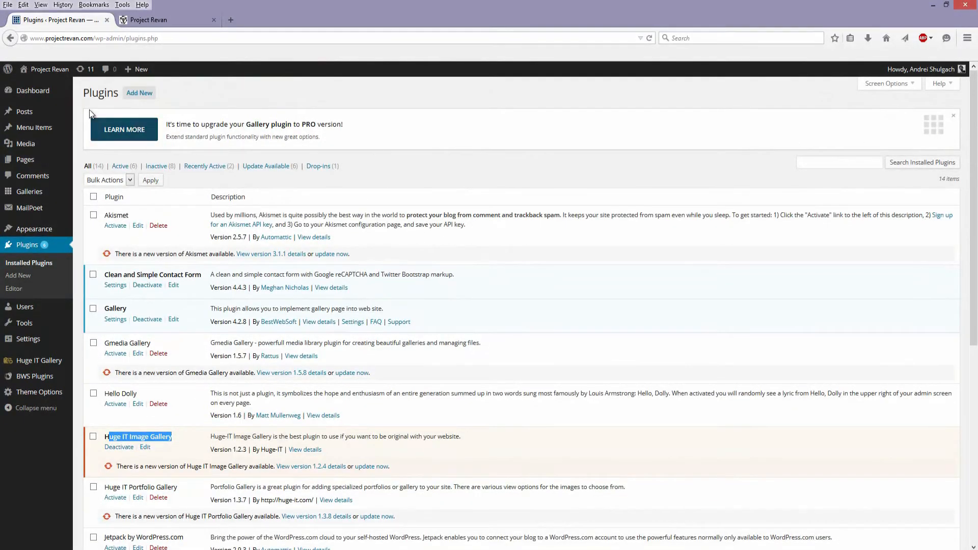
- Open the page for adding new plugins and browse the Popular plugins down to the end of the list
left_click(139, 92)
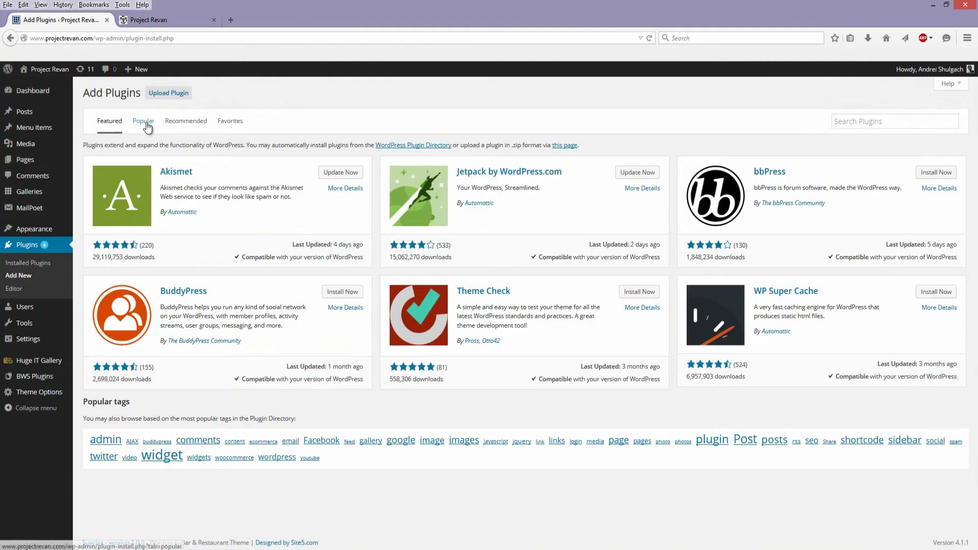
left_click(145, 122)
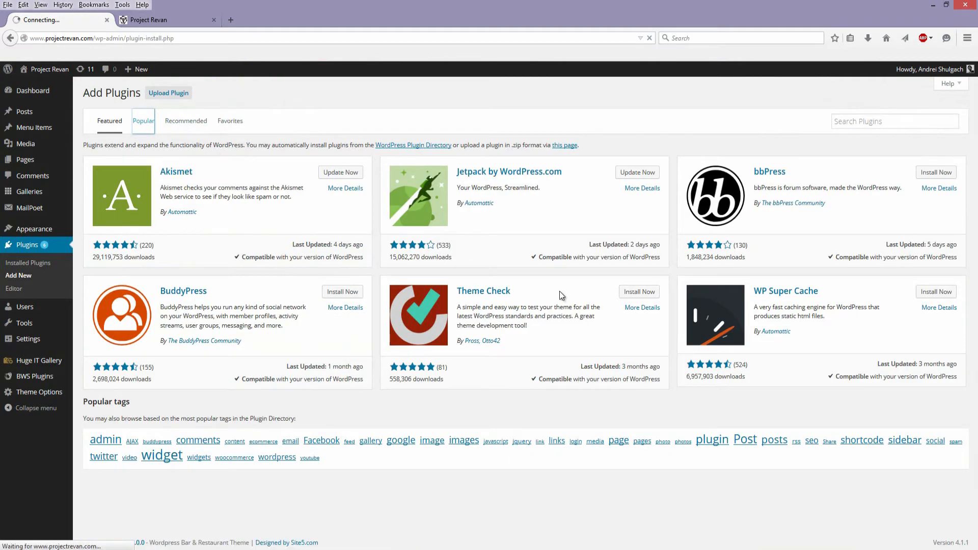
scroll(509, 308, "down", 5)
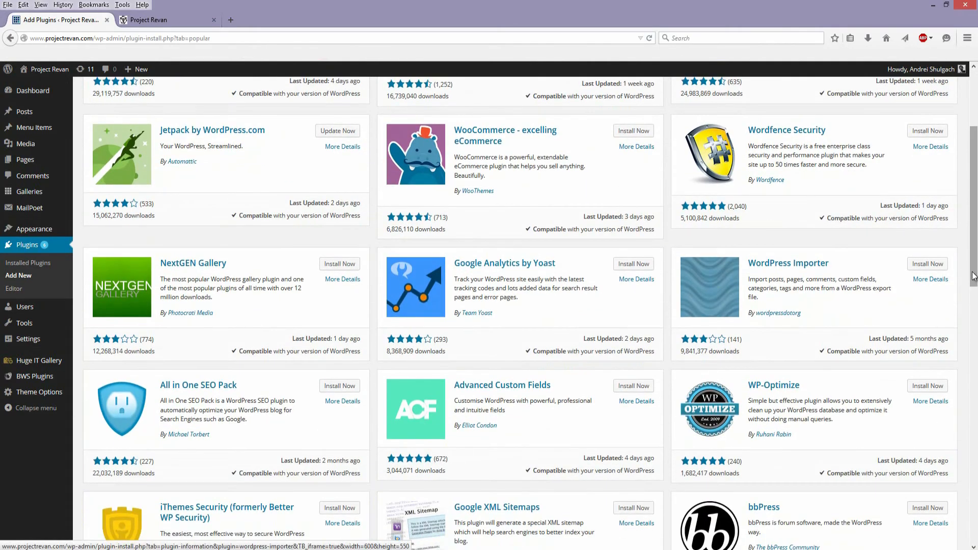
left_click_drag(974, 276, 973, 525)
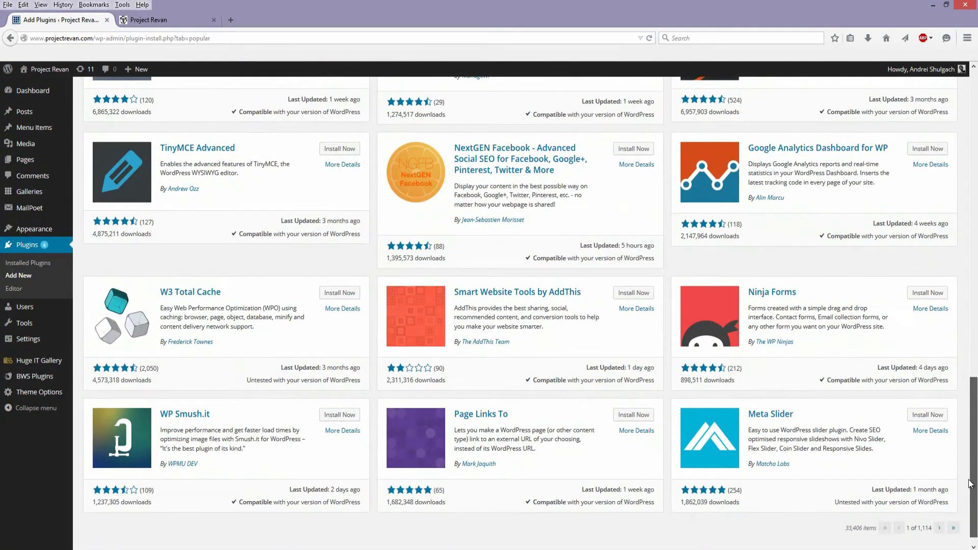
- Try to install the Page Links To plugin, cancel the request, and look through the Popular plugins again
left_click(620, 416)
left_click(530, 258)
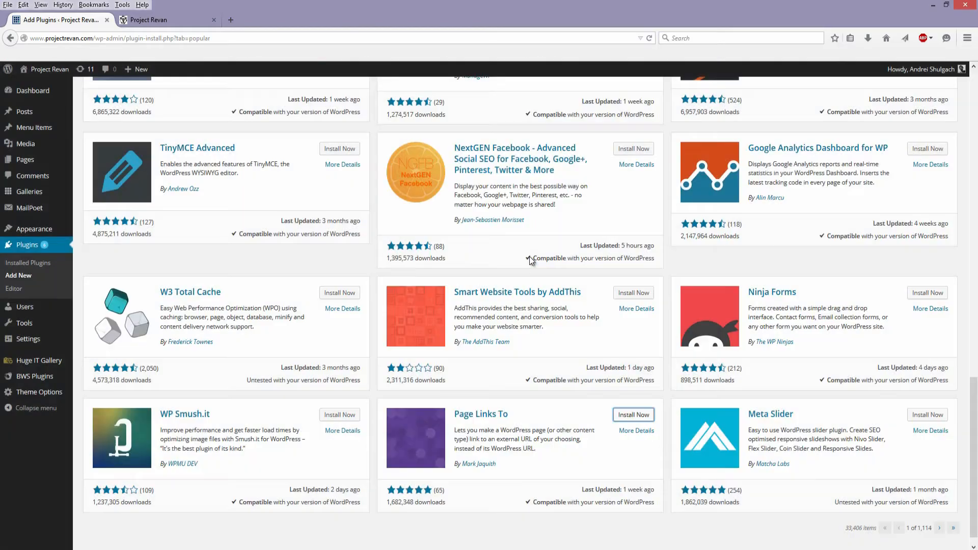
left_click_drag(970, 419, 969, 129)
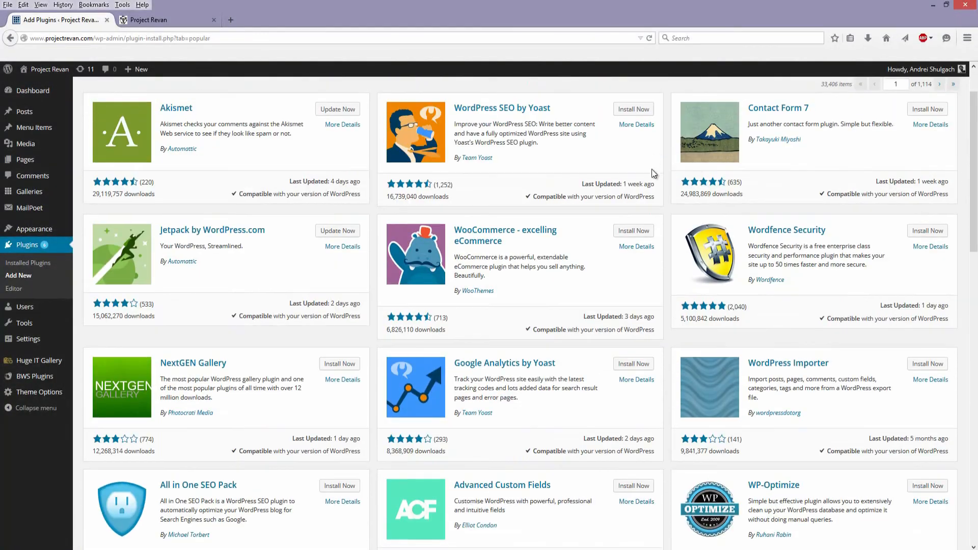
scroll(643, 178, "up", 2)
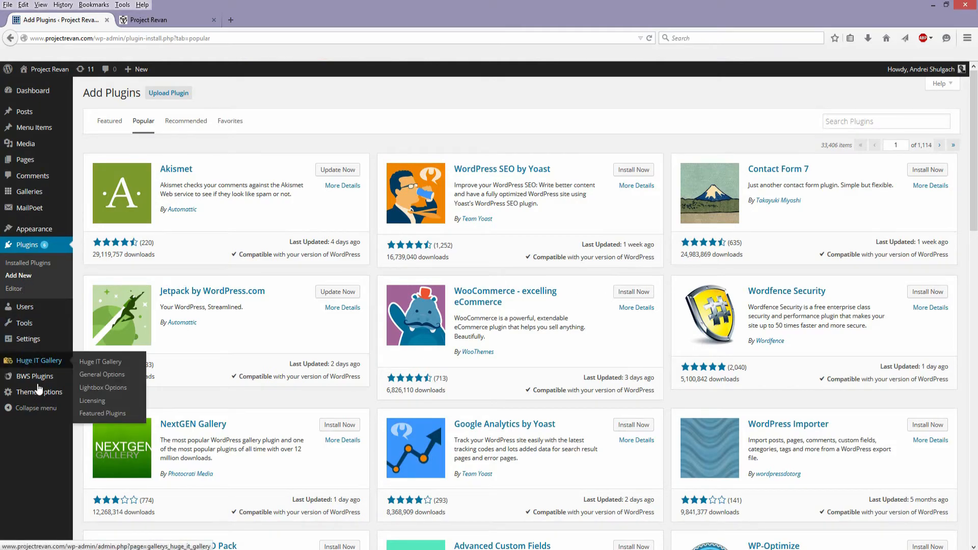
scroll(683, 370, "down", 15)
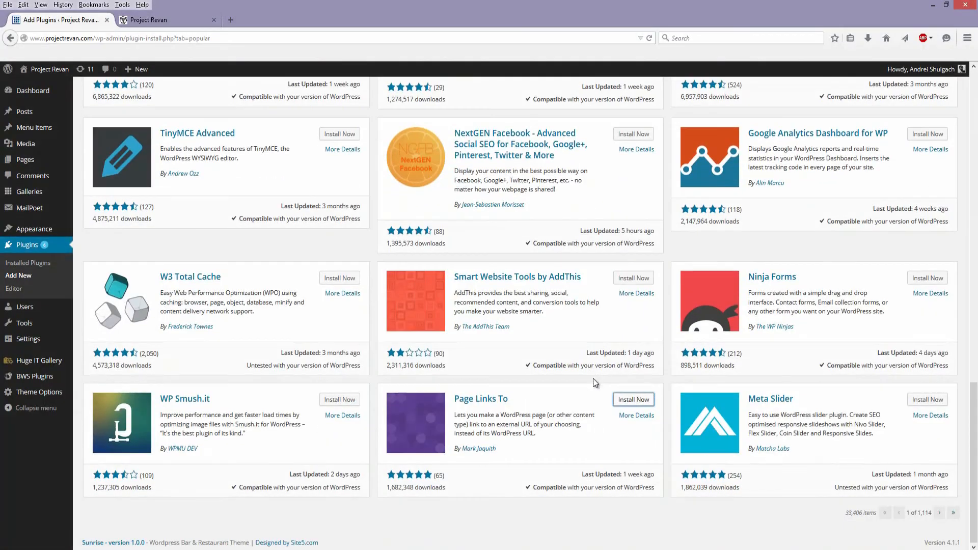
- Open the list of all users to view their roles
mouse_move(59, 313)
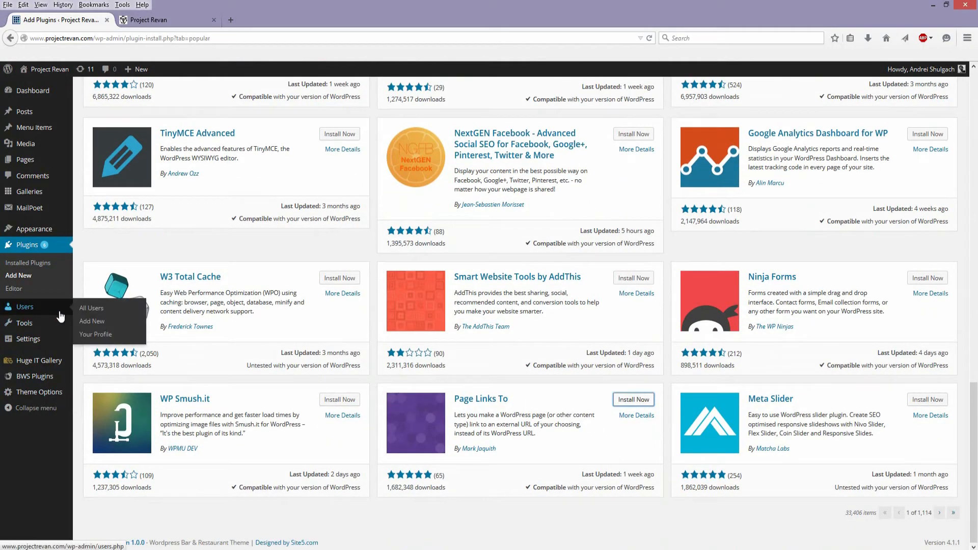
left_click(95, 313)
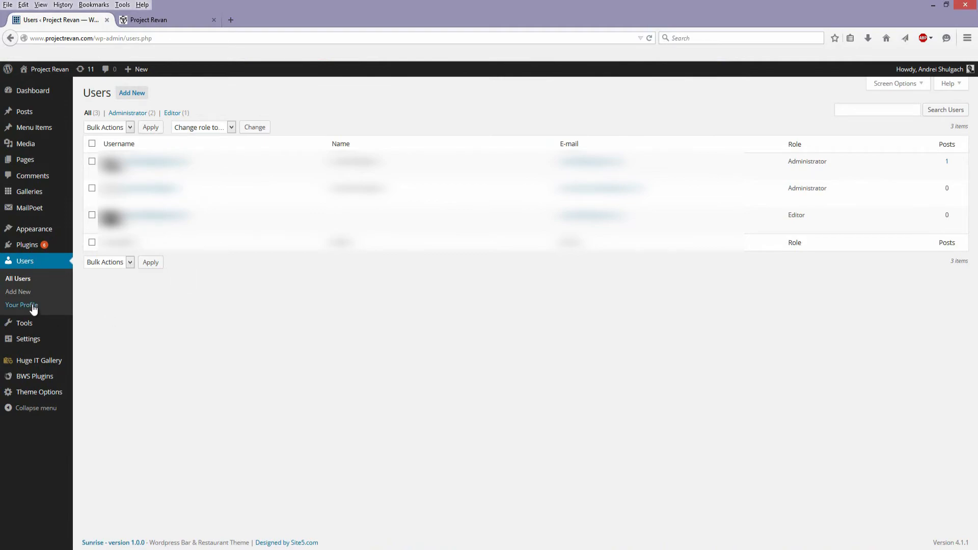
- View the Available Tools page and open the Export page to see what content can be exported
mouse_move(53, 324)
left_click(19, 325)
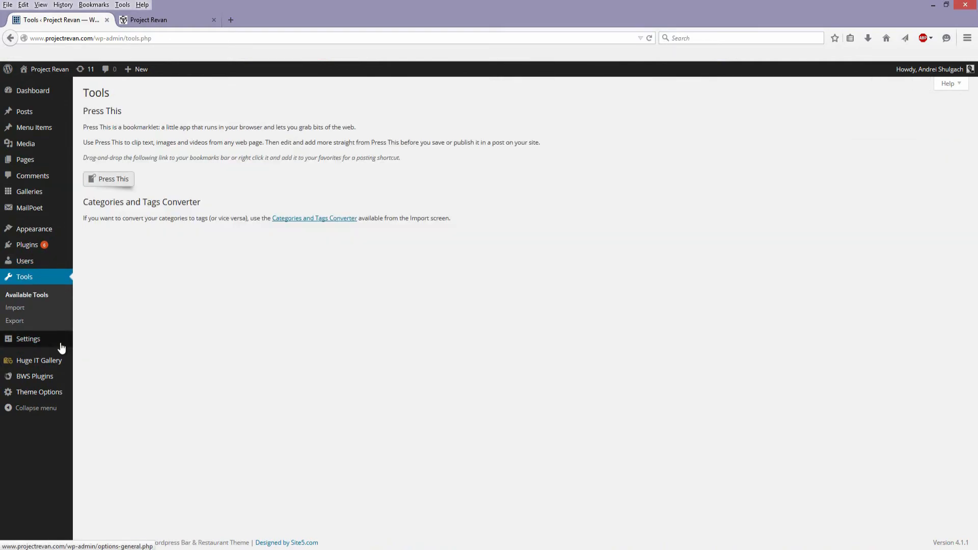
mouse_move(56, 347)
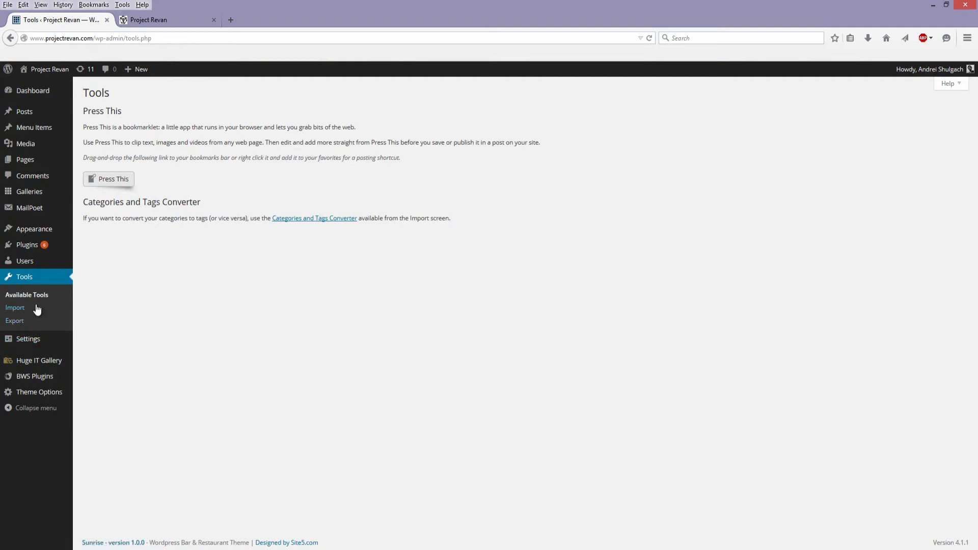
left_click(23, 324)
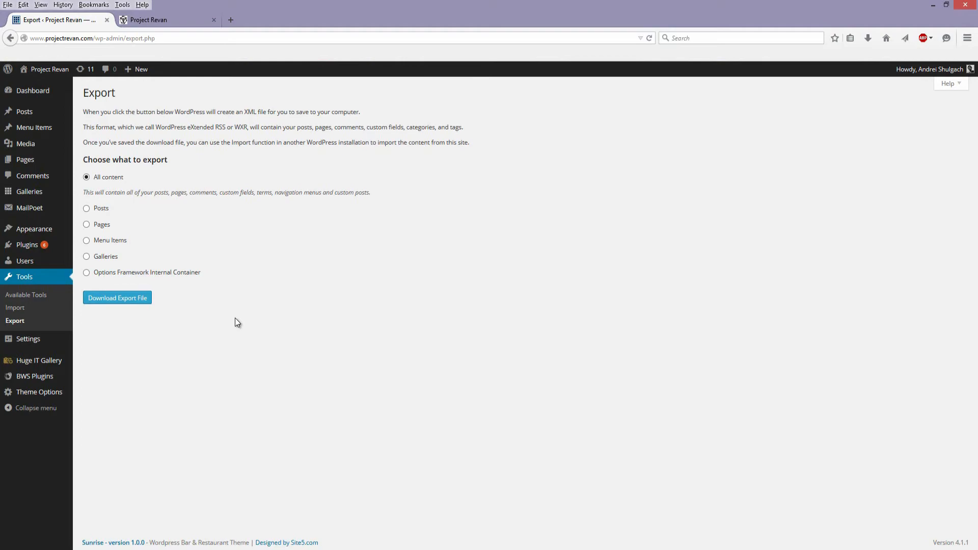
- Open the General Settings and examine the WordPress Address, Site Address and Tagline fields
mouse_move(31, 341)
left_click(111, 340)
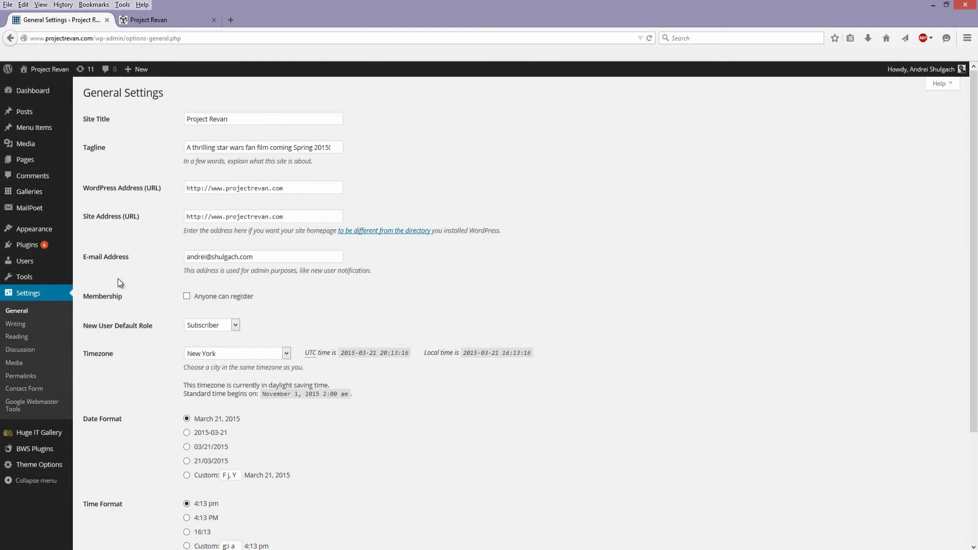
triple_click(271, 215)
triple_click(316, 190)
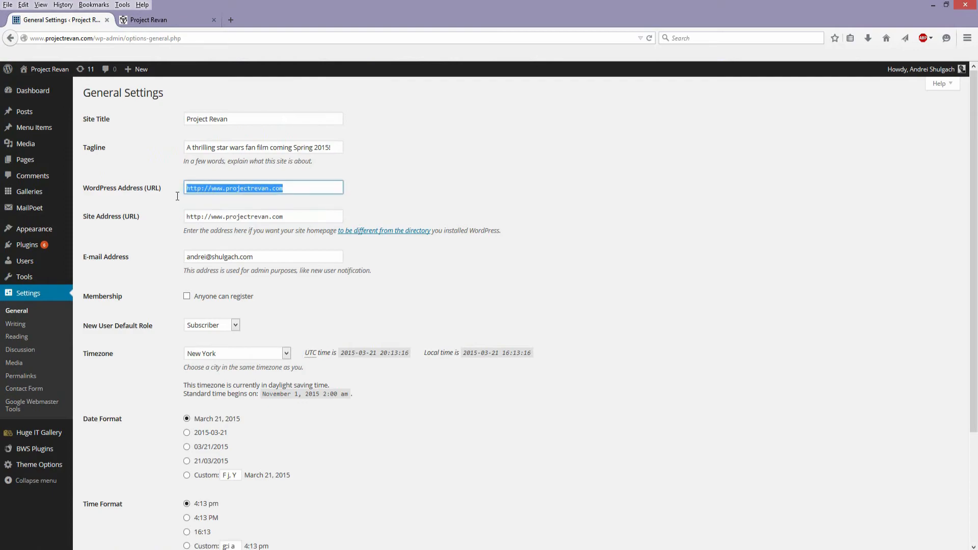
left_click(314, 167)
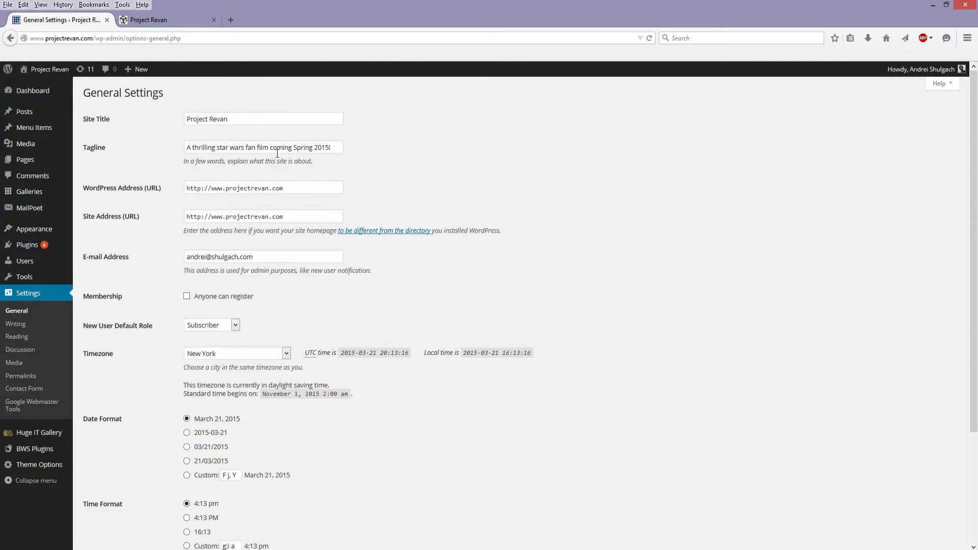
left_click(338, 148)
left_click_drag(320, 147, 118, 140)
- Browse the available cities in the Timezone list of the General Settings without changing the selection
scroll(341, 288, "down", 3)
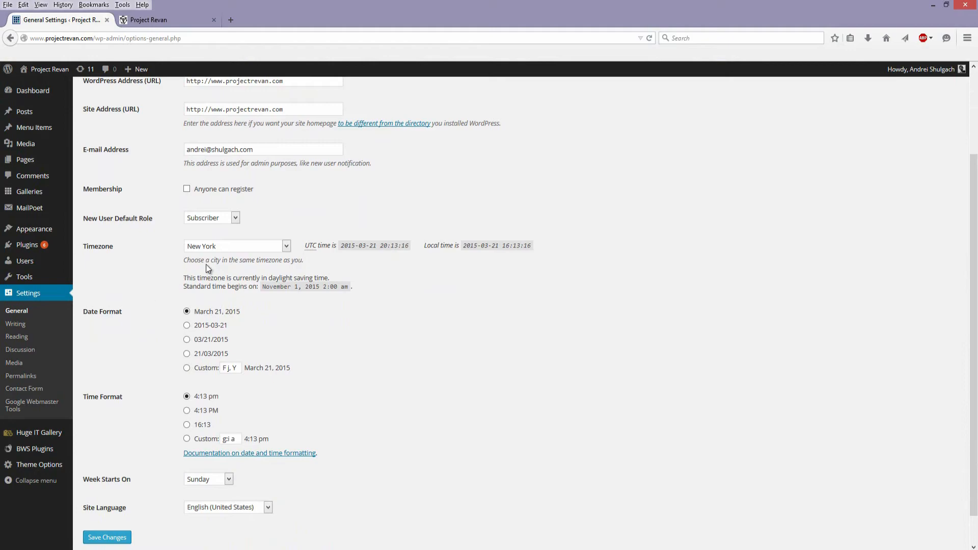
left_click(258, 247)
scroll(265, 371, "down", 2)
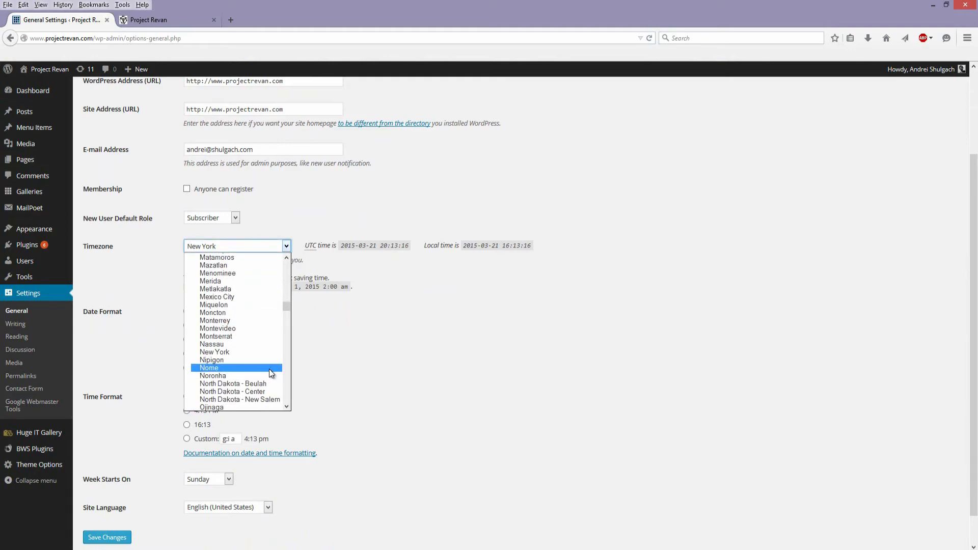
left_click(420, 358)
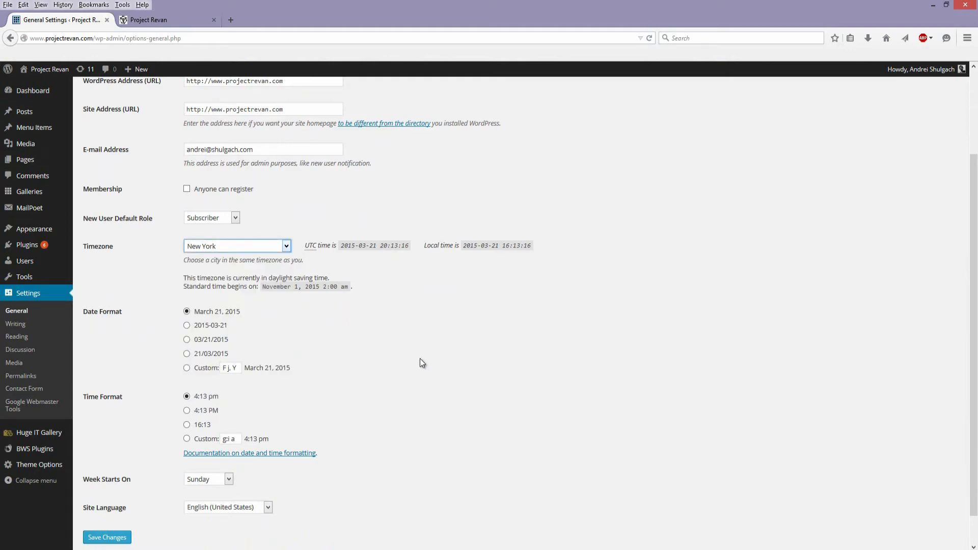
left_click(261, 244)
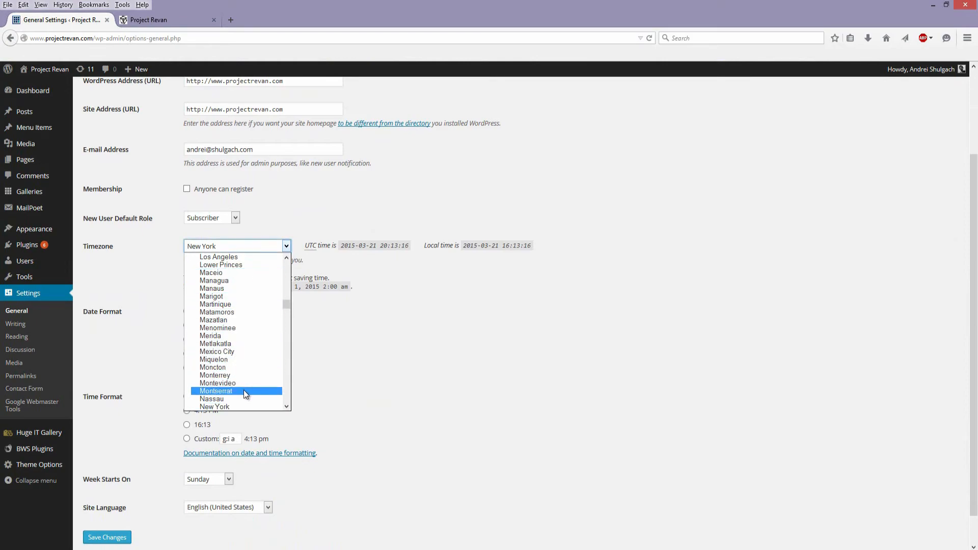
scroll(242, 397, "down", 2)
scroll(247, 400, "down", 10)
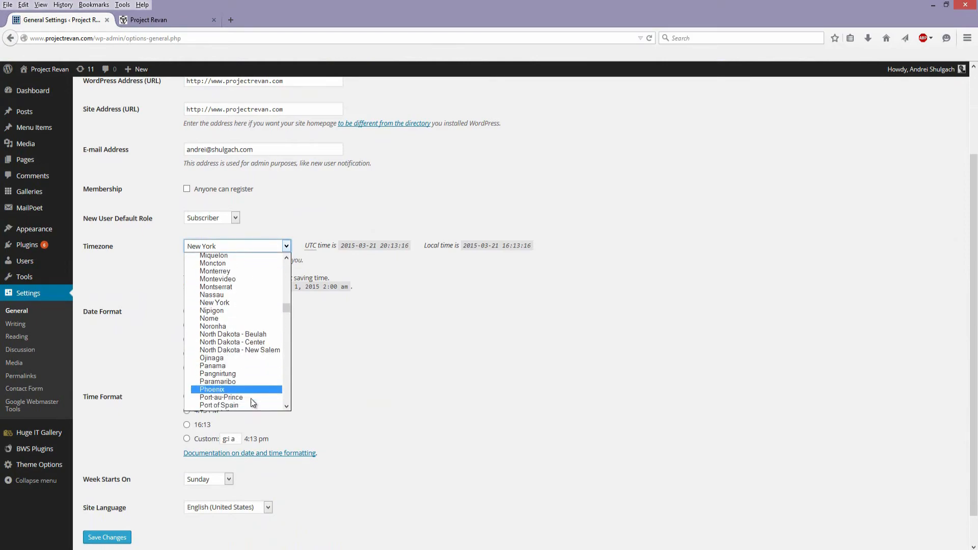
left_click(347, 358)
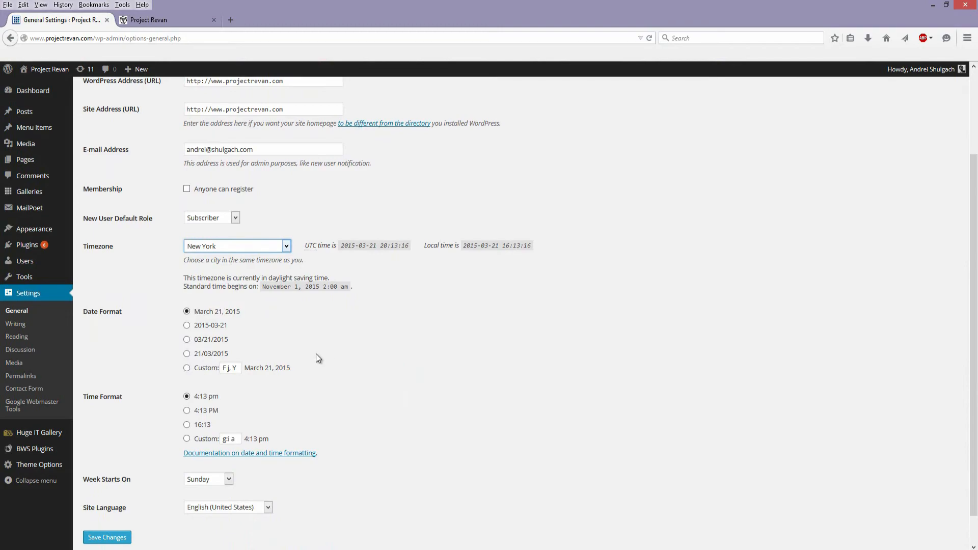
- View the available days for the Week Starts On setting and close the list without changing it
scroll(139, 418, "down", 1)
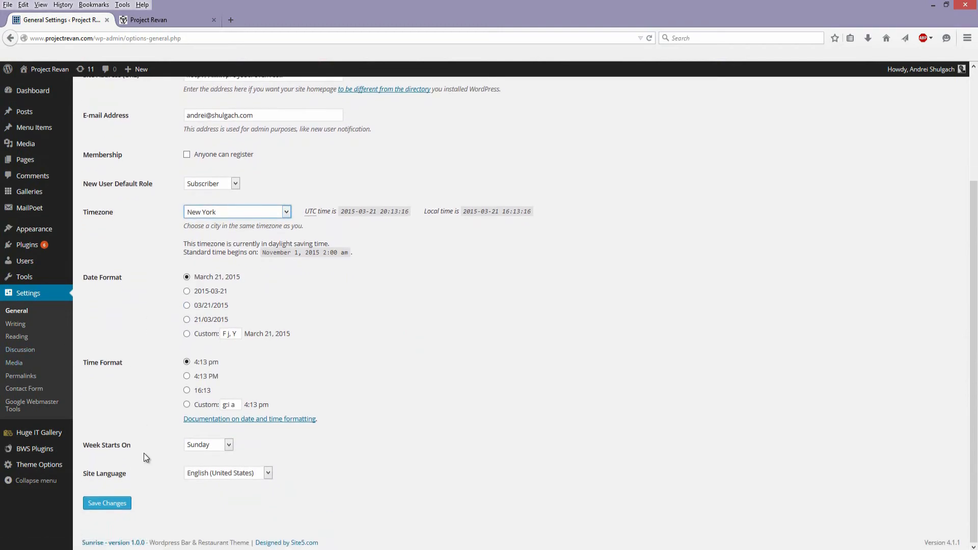
left_click(220, 448)
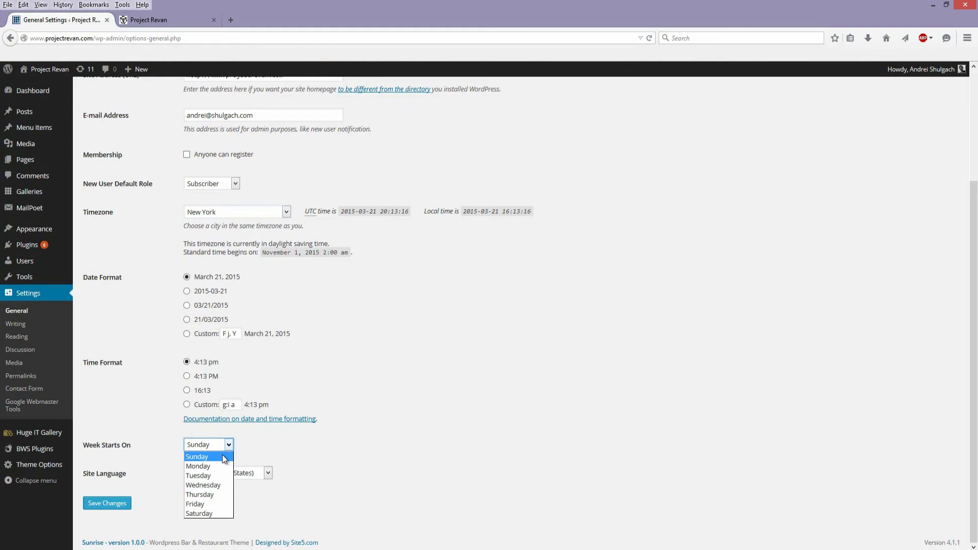
left_click(269, 447)
left_click(206, 447)
left_click(537, 449)
scroll(256, 485, "up", 5)
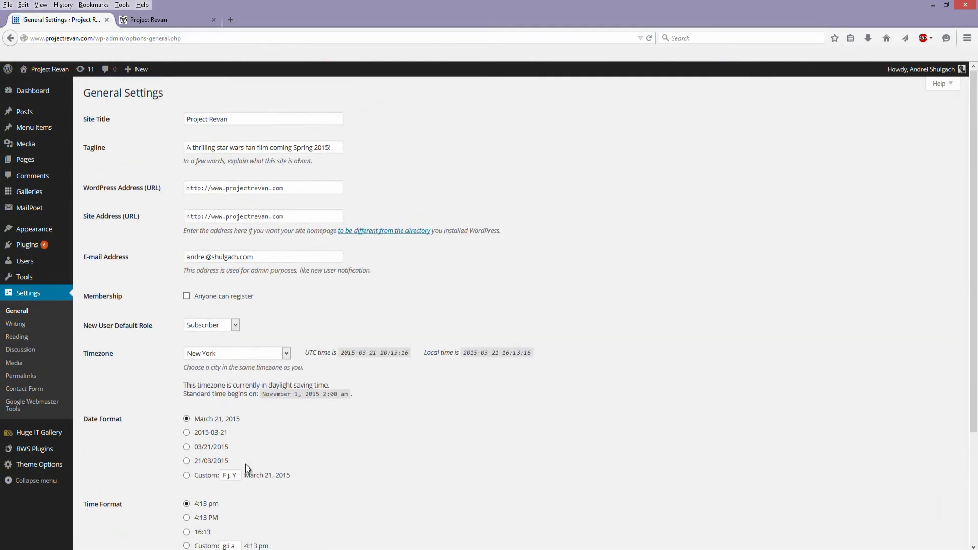
- Look over the Writing Settings, and open the Contact Form settings to examine the reCAPTCHA and message options
left_click(22, 328)
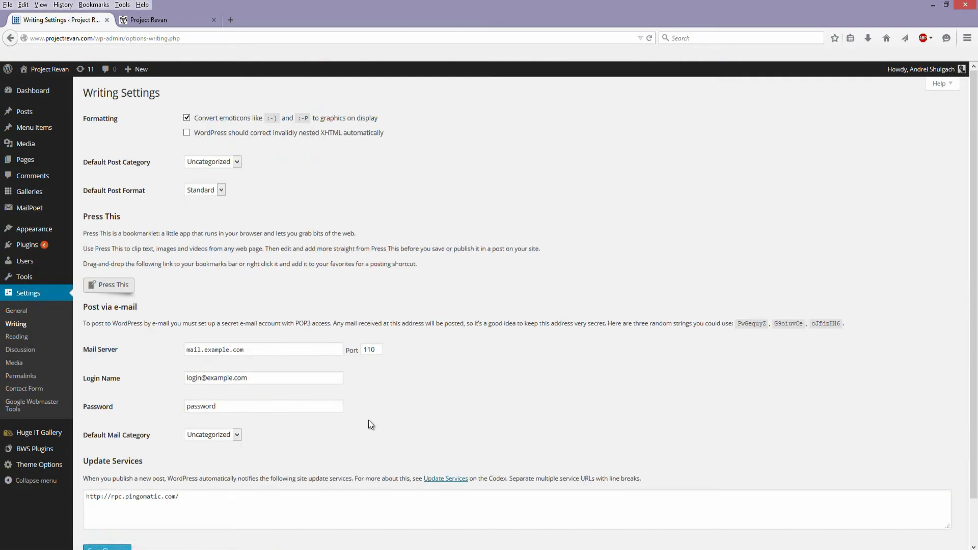
scroll(239, 389, "down", 2)
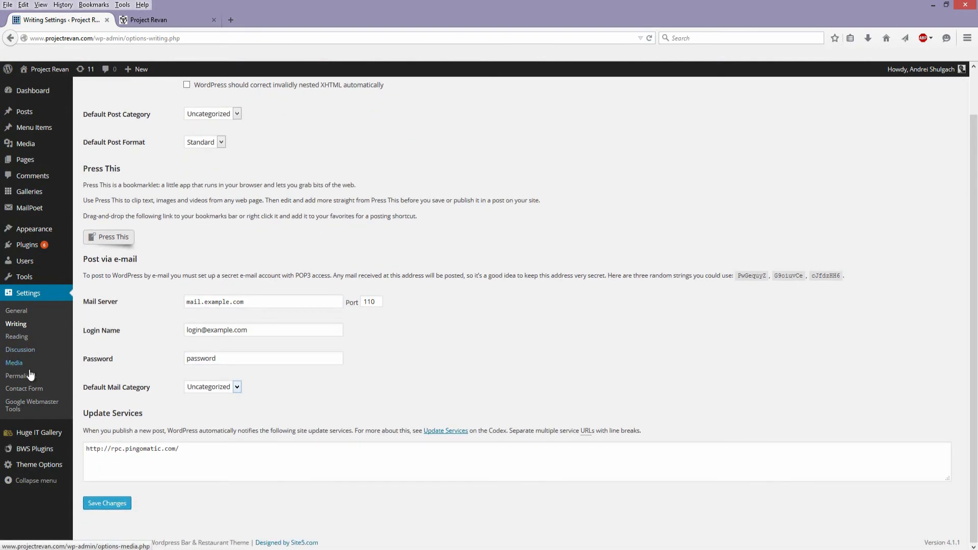
left_click(31, 389)
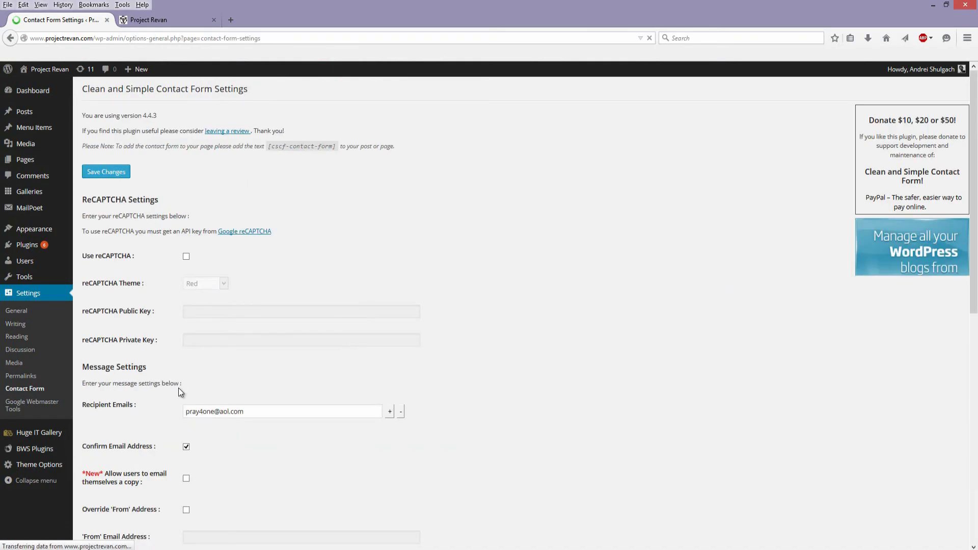
scroll(190, 368, "down", 9)
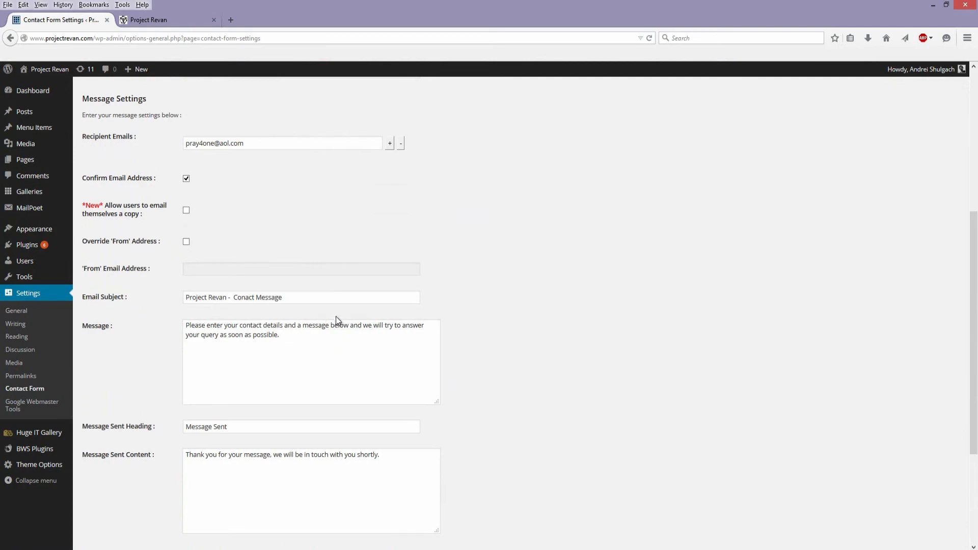
scroll(335, 310, "up", 8)
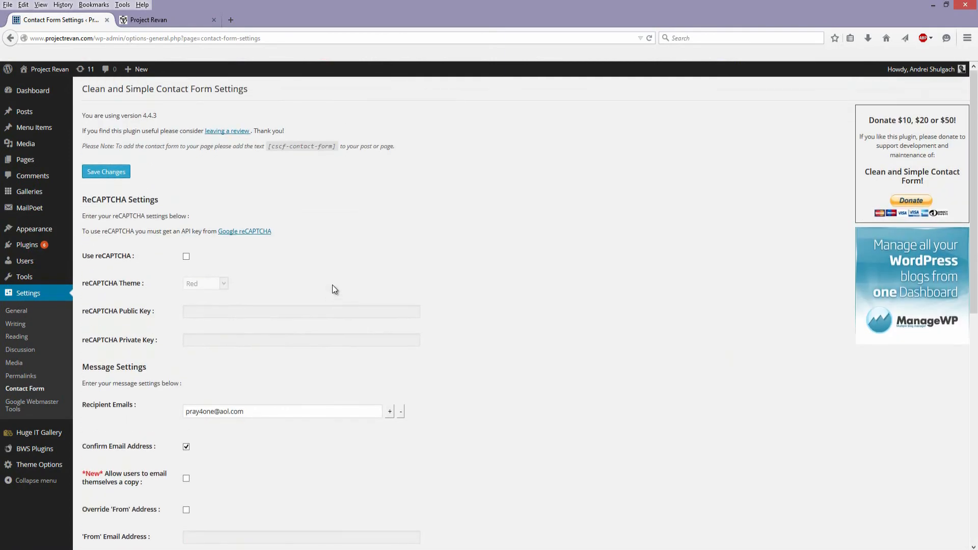
scroll(333, 285, "down", 10)
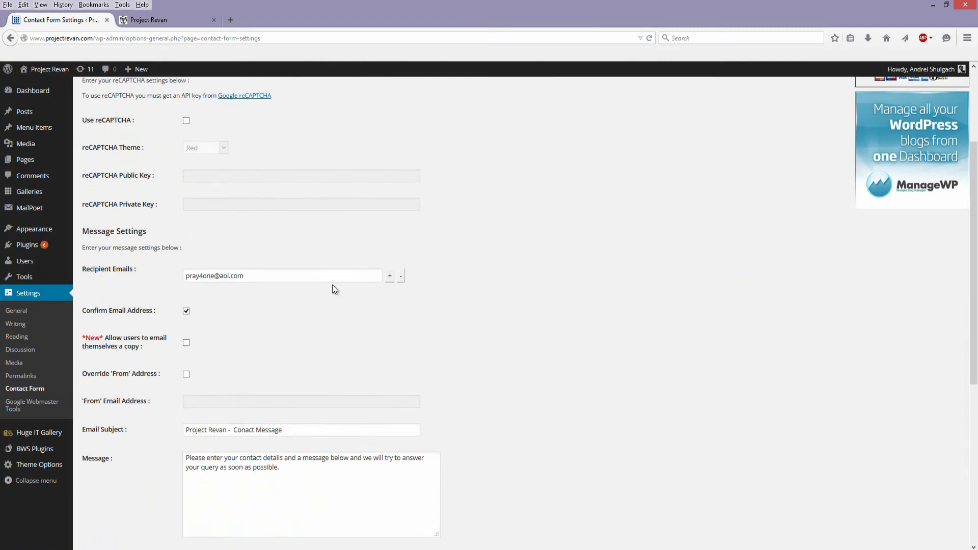
scroll(329, 287, "down", 4)
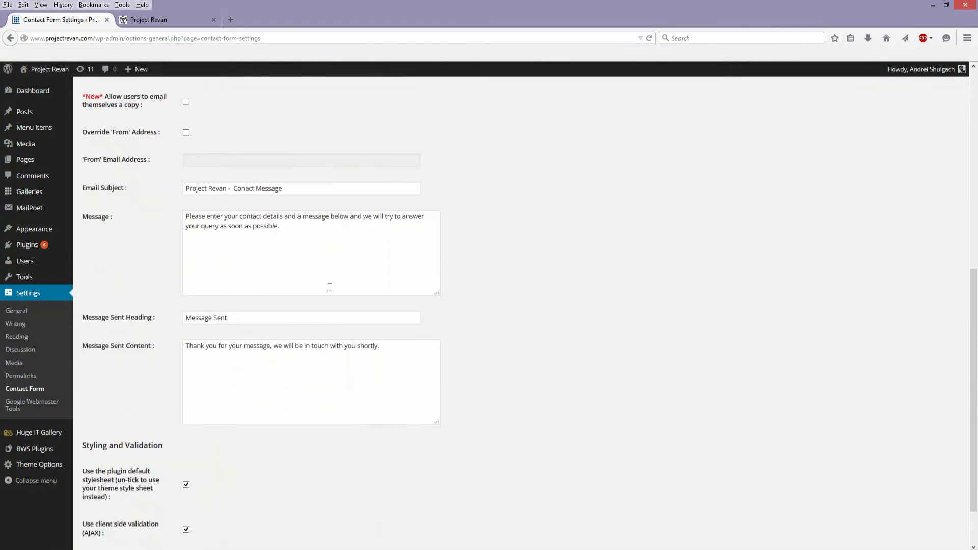
- Highlight part of the contact form's Message text and review the settings through to Styling and Validation
scroll(330, 287, "up", 4)
scroll(329, 288, "up", 1)
left_click_drag(328, 288, 158, 288)
left_click_drag(260, 327, 143, 353)
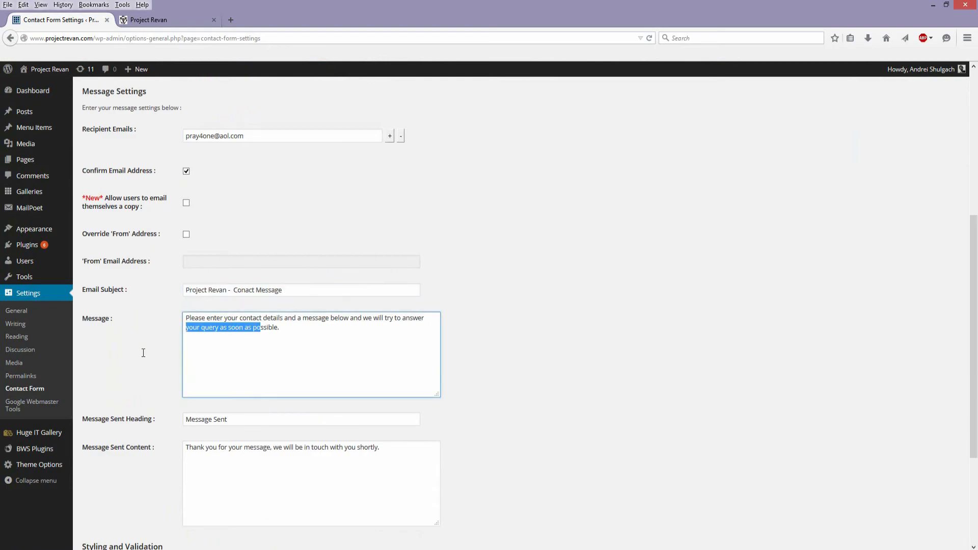
left_click(136, 376)
scroll(133, 354, "up", 2)
scroll(134, 356, "down", 2)
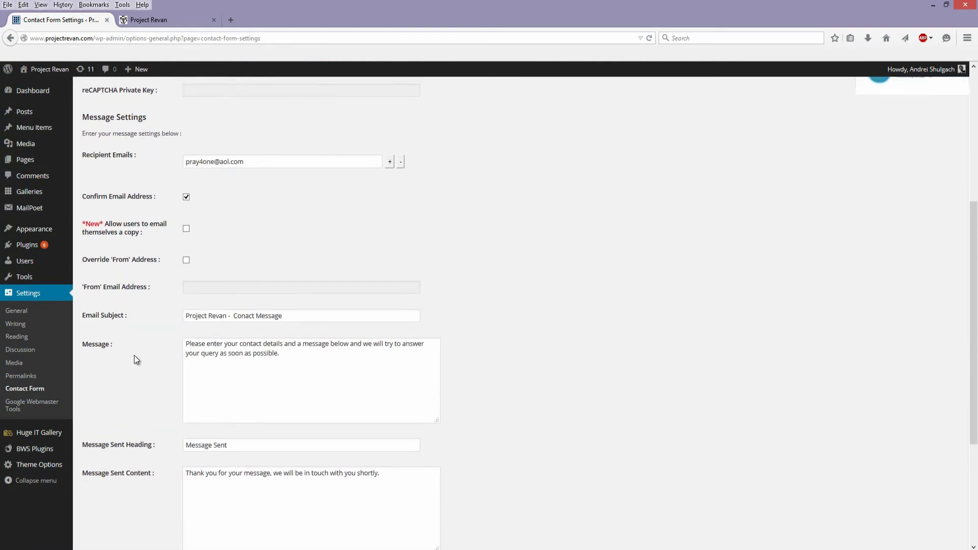
scroll(135, 360, "down", 3)
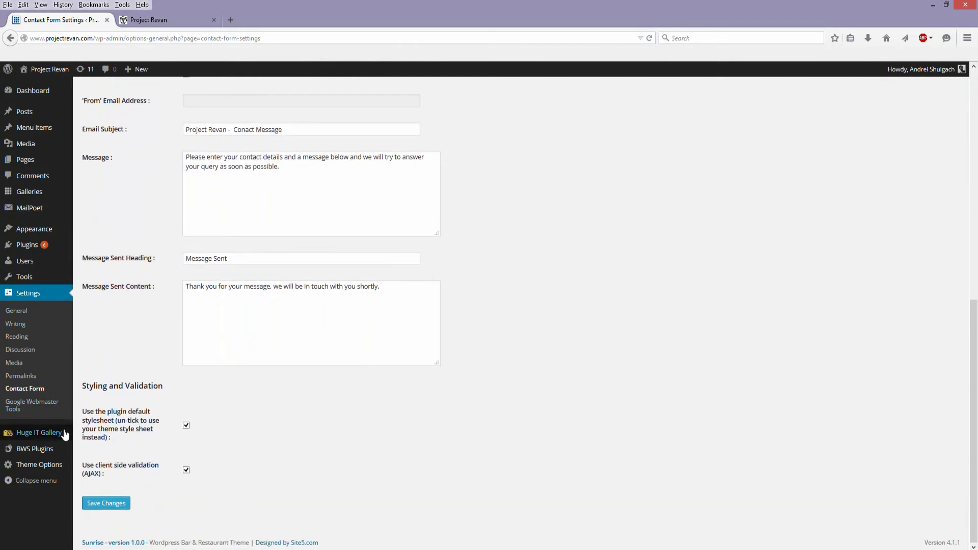
- Open the Theme Options and view the General settings for the company logo, logo text and custom favicon
mouse_move(42, 438)
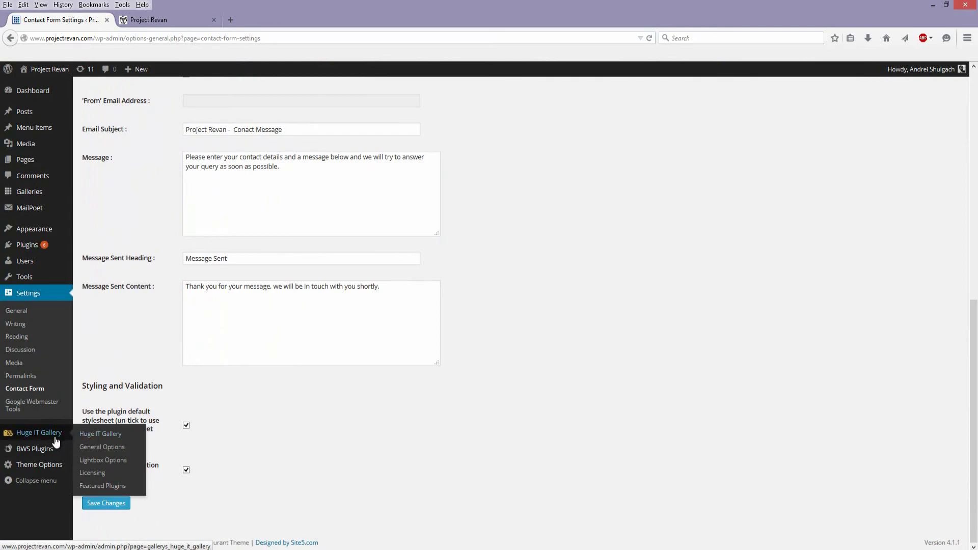
left_click(52, 469)
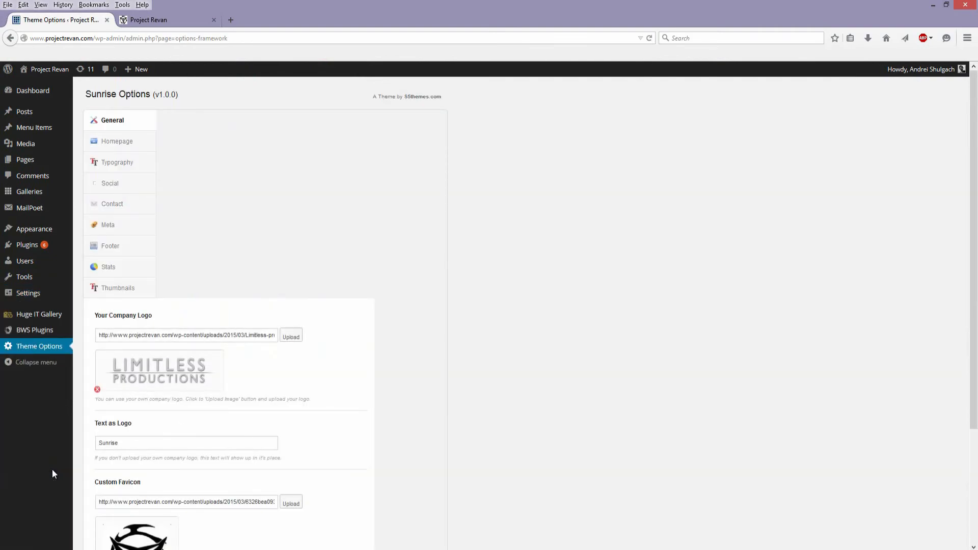
scroll(432, 447, "down", 4)
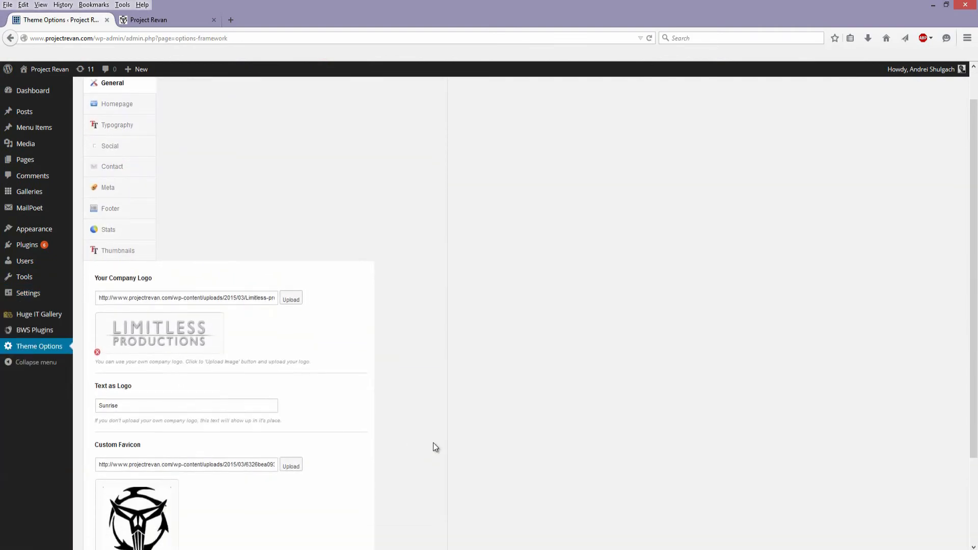
scroll(332, 434, "up", 4)
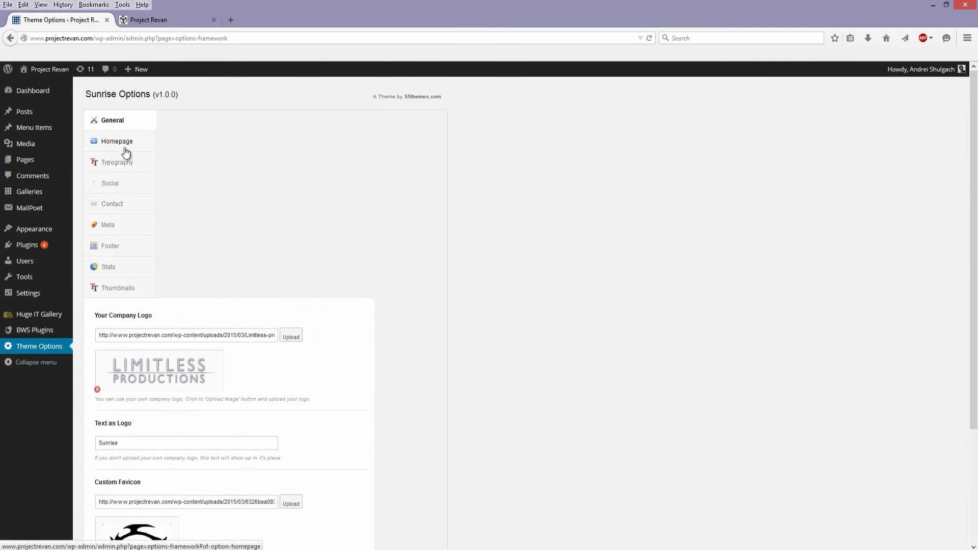
- Open the Homepage theme options and examine the header image, intro text and infobox settings, checking them against the live site
left_click(125, 143)
scroll(222, 398, "down", 4)
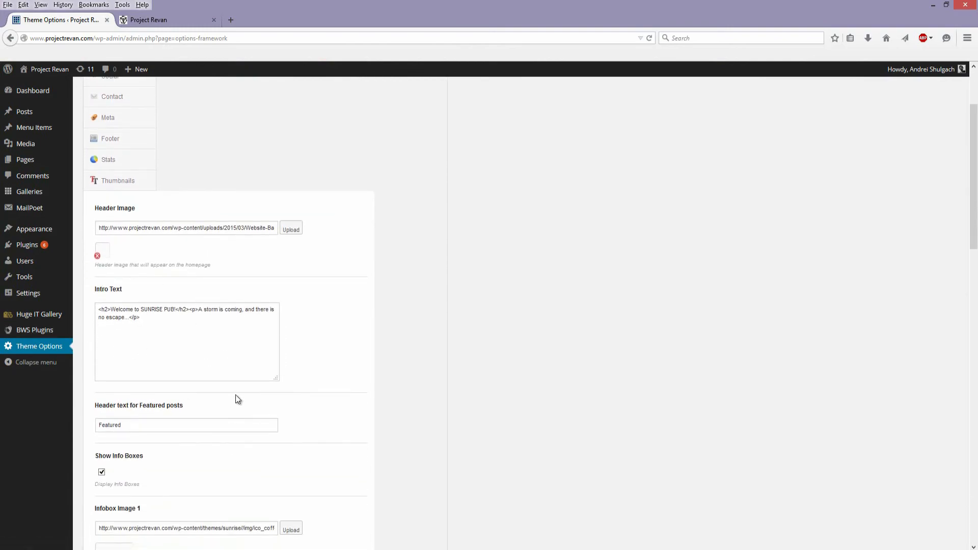
scroll(243, 410, "down", 10)
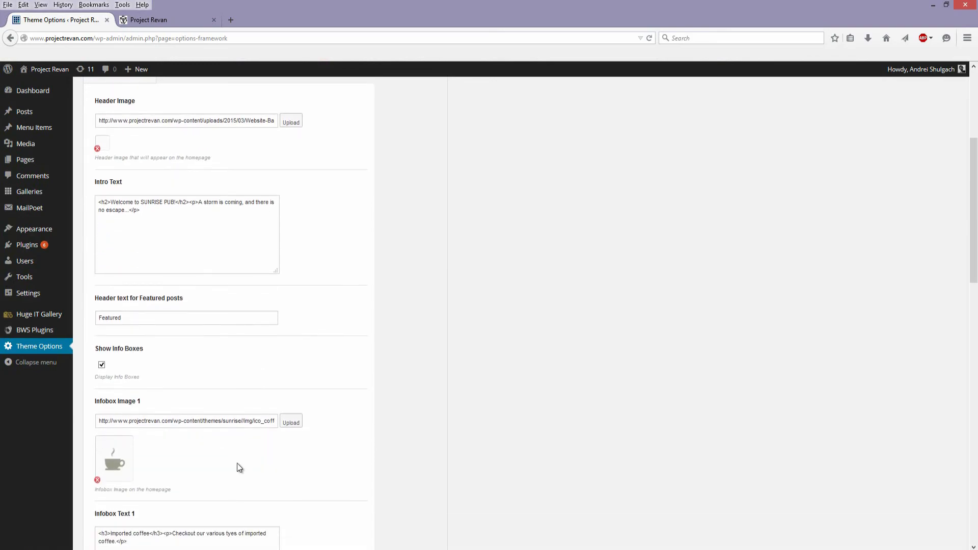
scroll(187, 429, "up", 15)
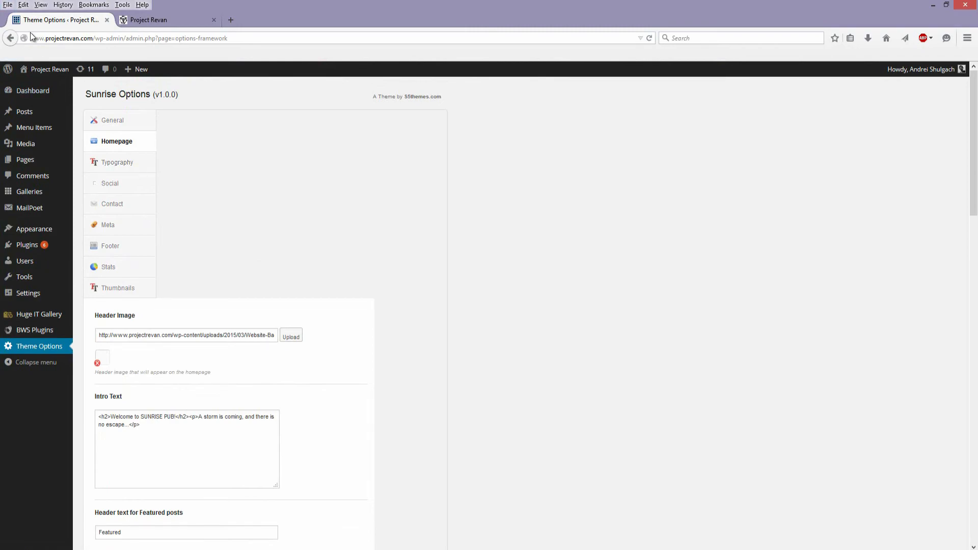
left_click(124, 23)
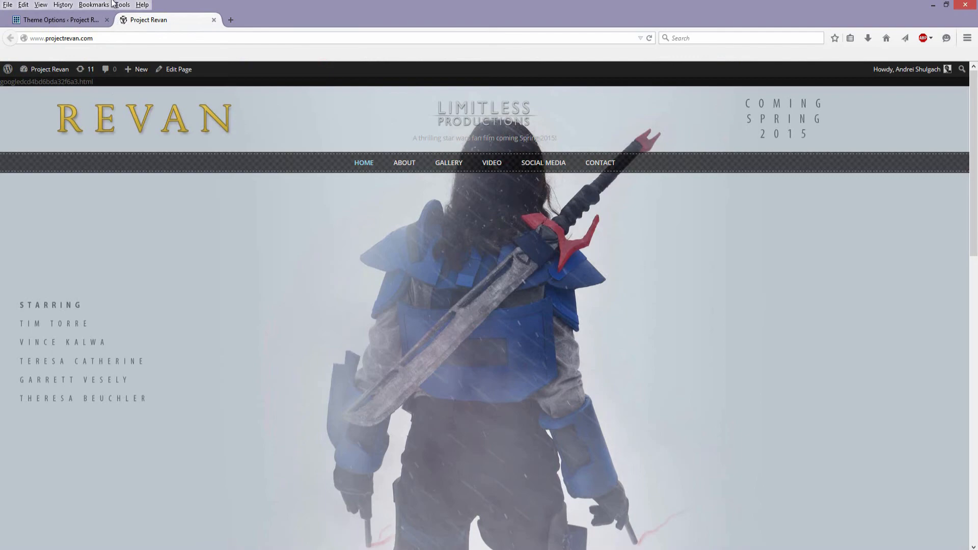
left_click(77, 22)
scroll(373, 338, "down", 3)
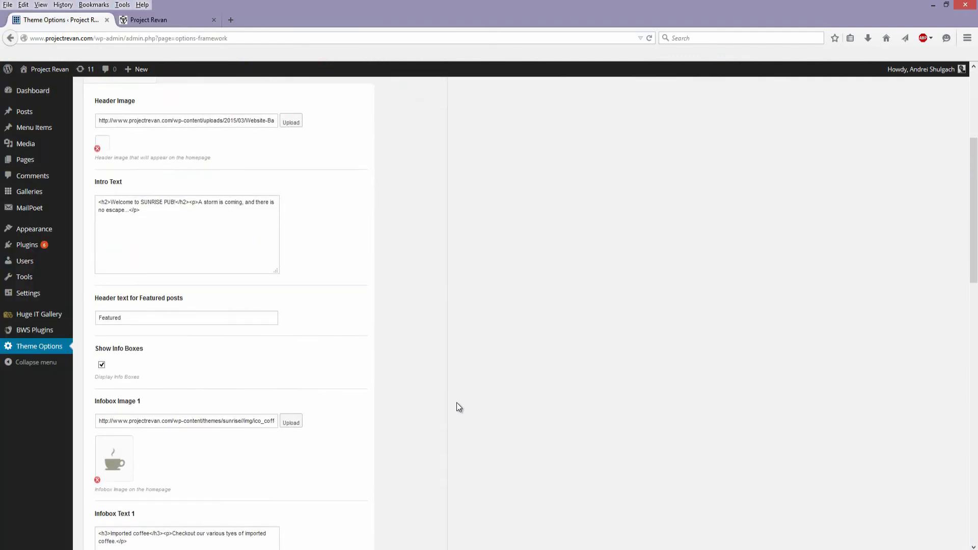
scroll(456, 406, "down", 8)
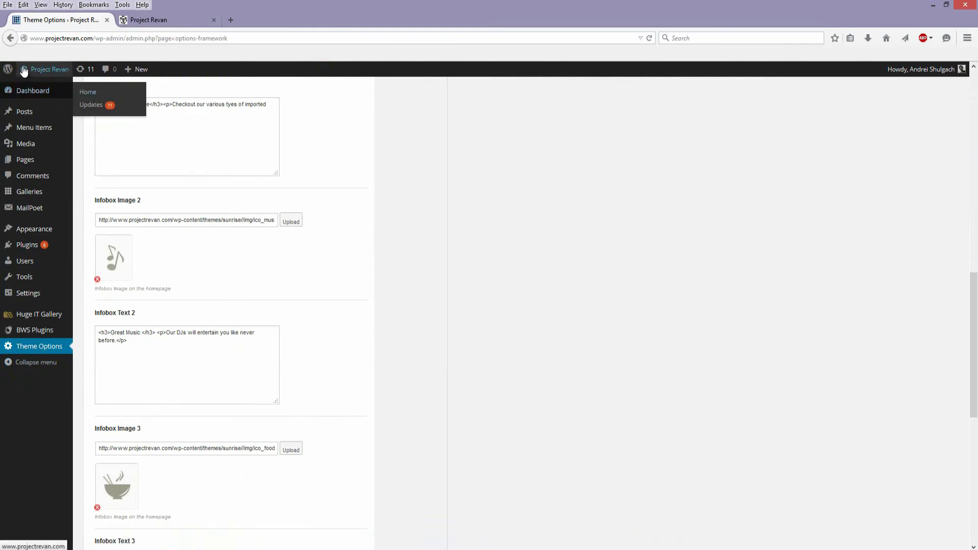
- Visit the live site from the dashboard and close the duplicate Project Revan tab
mouse_move(26, 70)
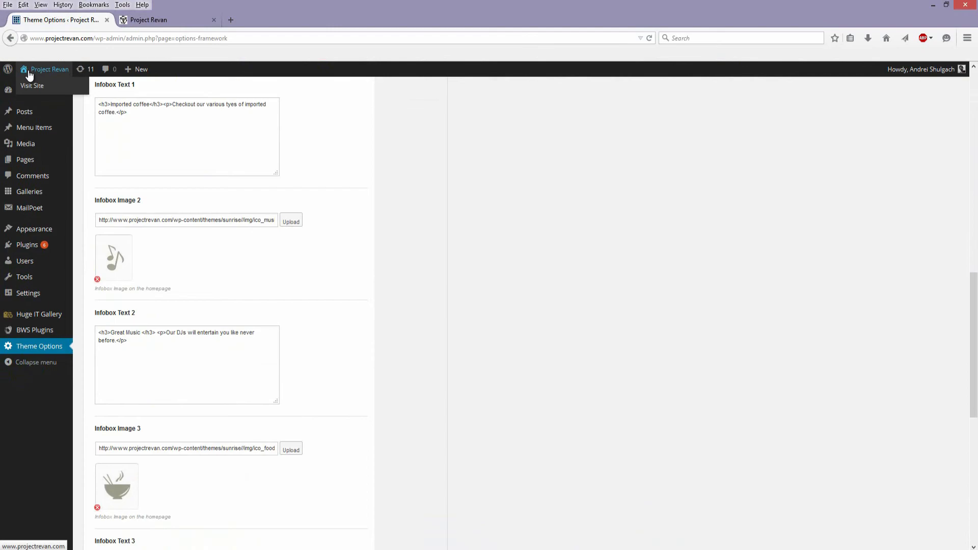
left_click(31, 88)
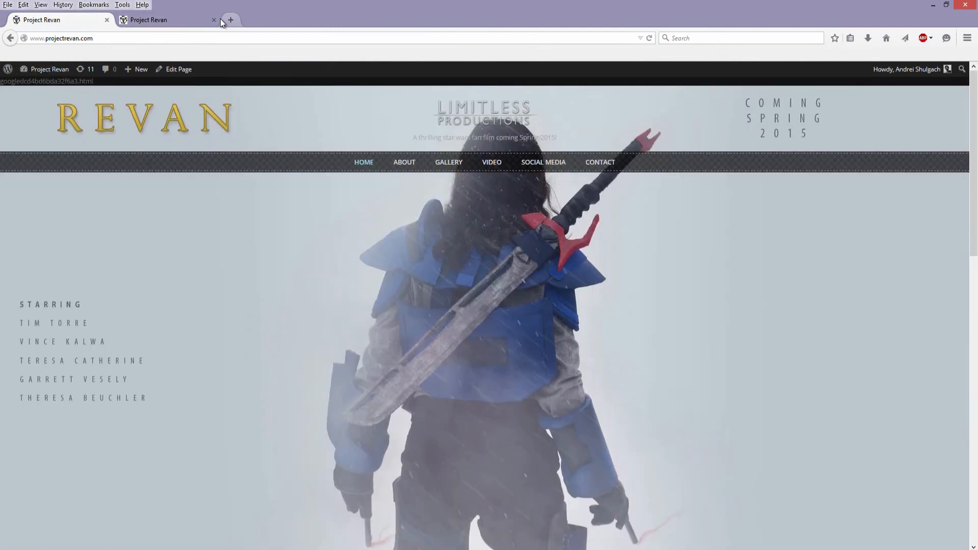
left_click(214, 19)
- Look through the live homepage from the header image to the Latest News section
scroll(552, 275, "down", 10)
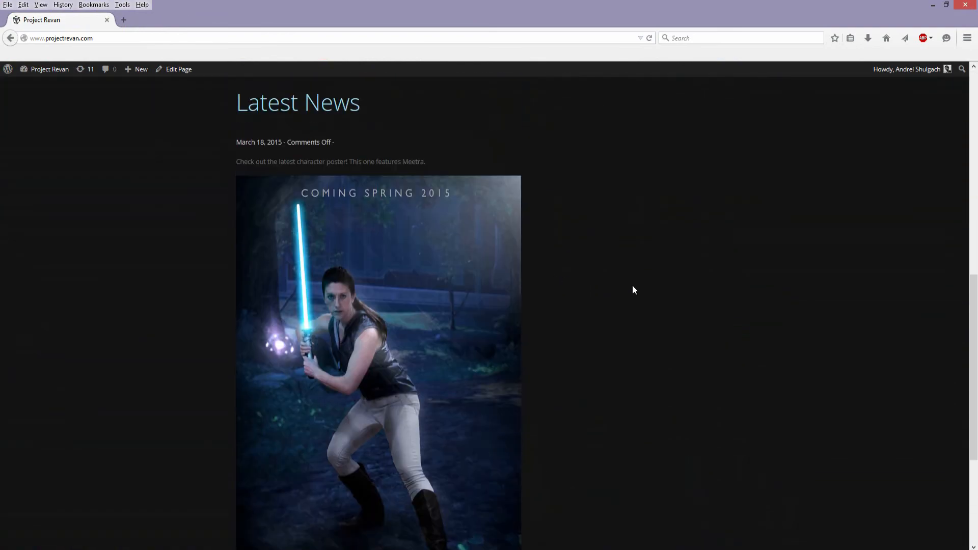
scroll(633, 289, "up", 10)
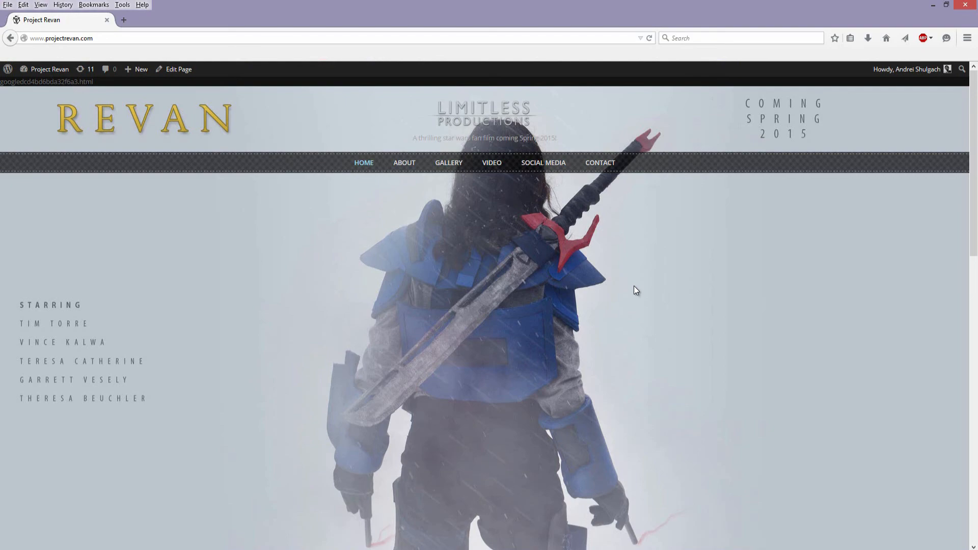
scroll(412, 370, "down", 8)
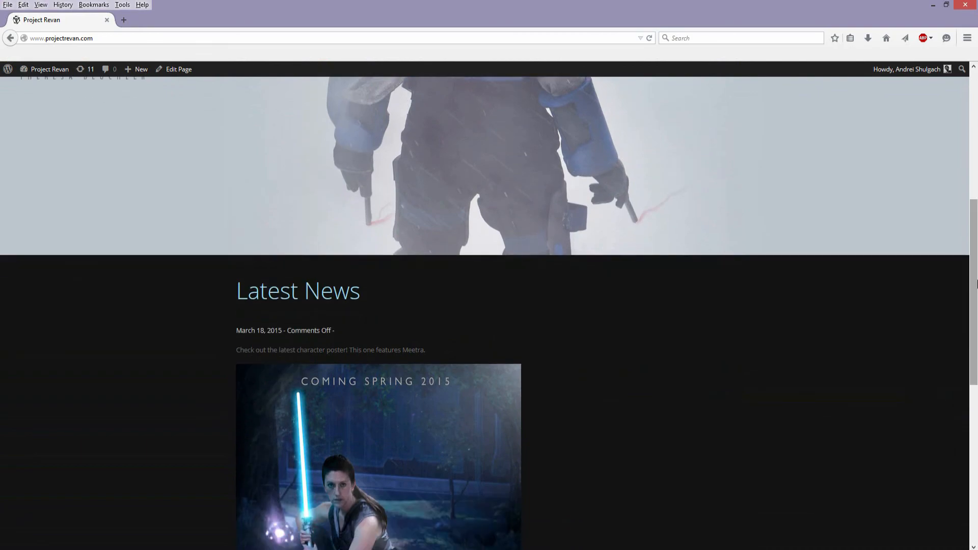
- Review the live homepage's logo, navigation menu and cast list over the header image, and the latest character poster in the news post
left_click_drag(977, 284, 942, 130)
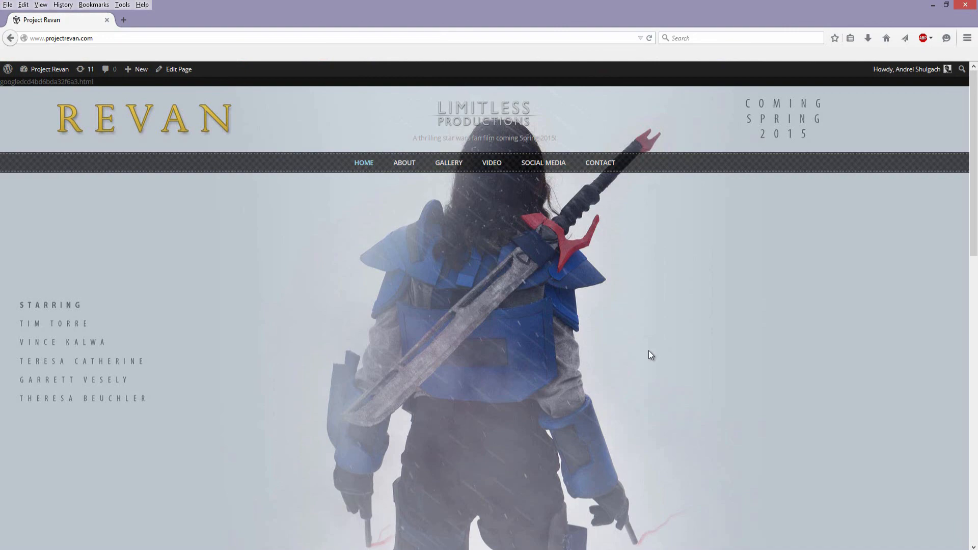
scroll(515, 320, "down", 2)
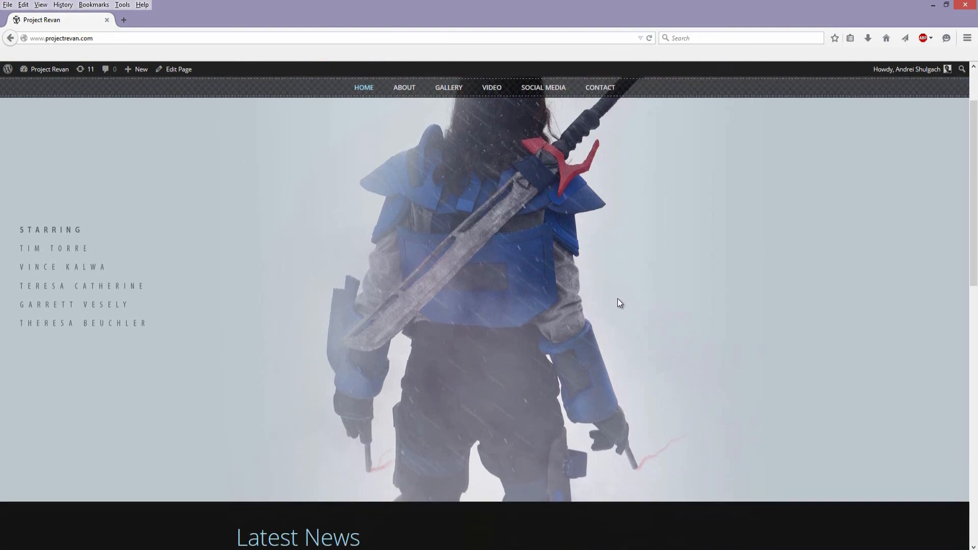
scroll(698, 214, "up", 2)
scroll(214, 356, "down", 1)
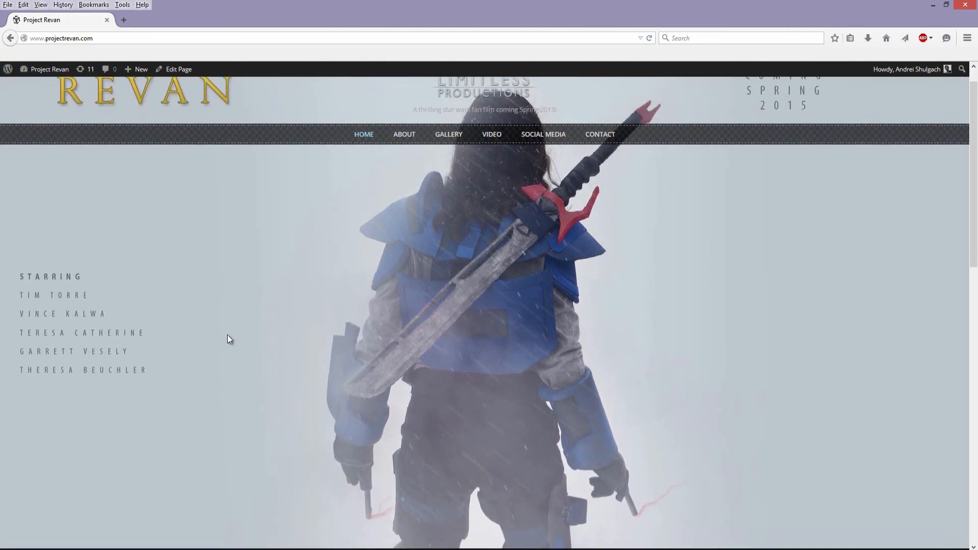
scroll(710, 253, "up", 1)
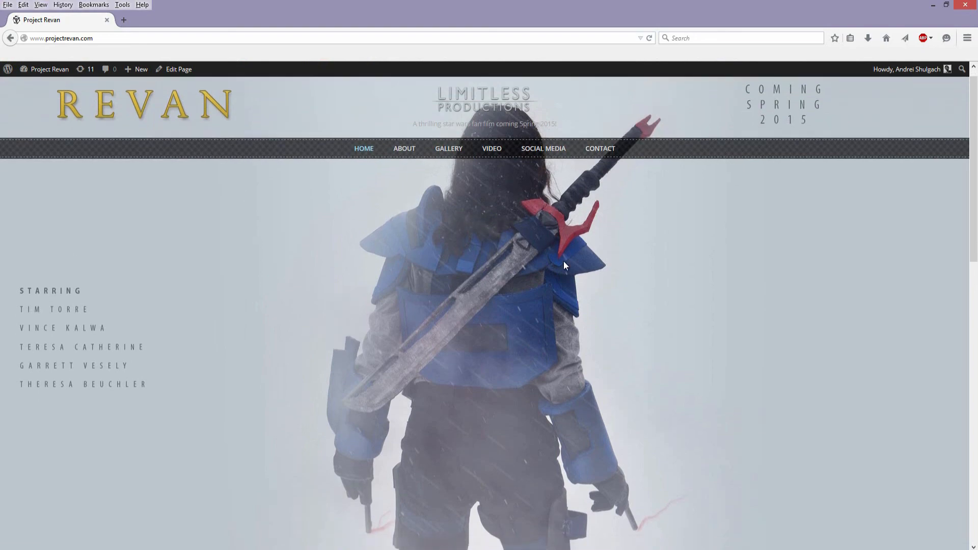
scroll(636, 286, "down", 3)
scroll(638, 285, "up", 3)
scroll(640, 288, "down", 3)
scroll(639, 288, "down", 5)
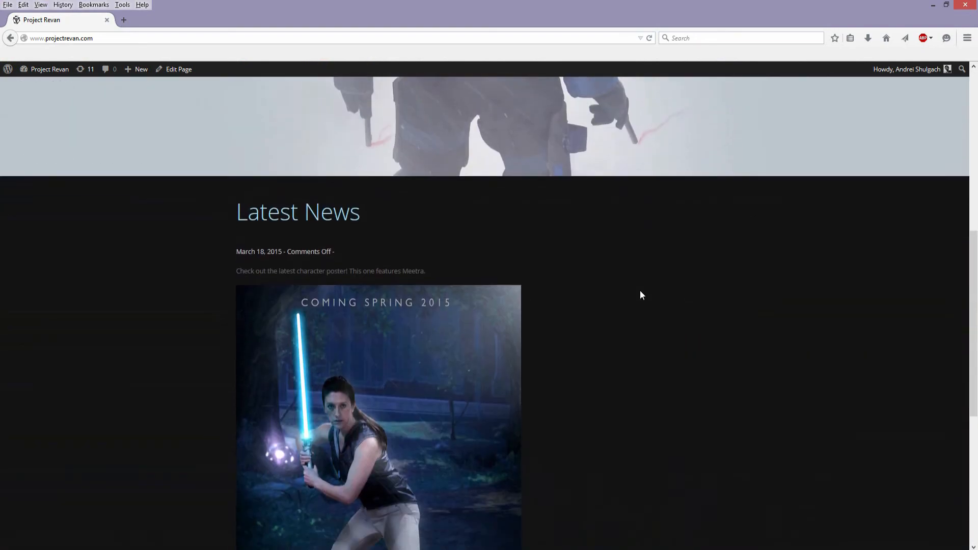
scroll(639, 294, "up", 4)
scroll(609, 295, "up", 3)
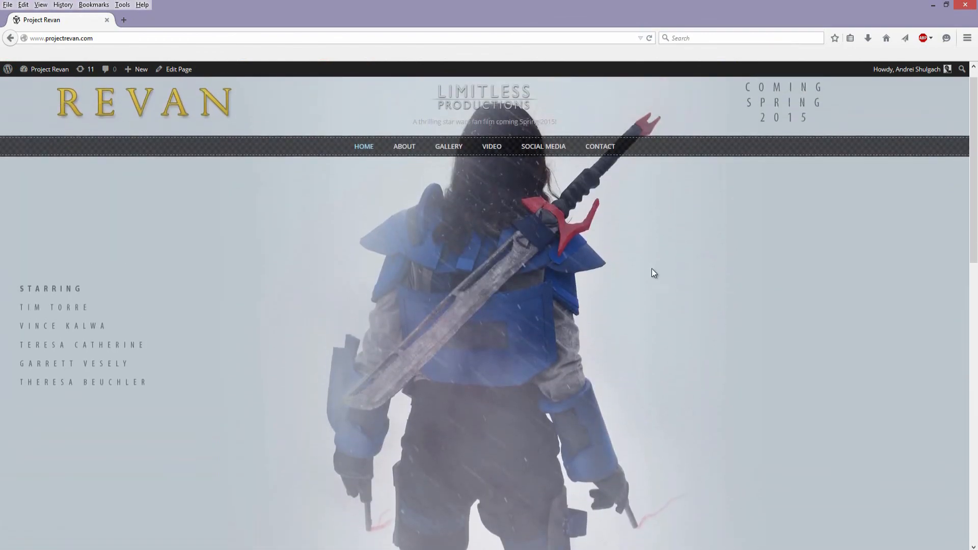